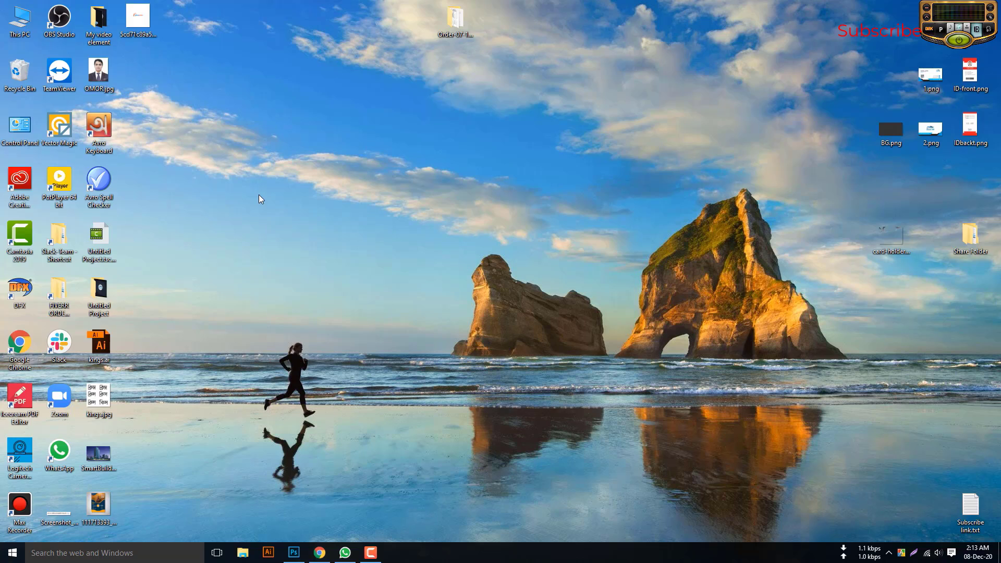
{"action": "right_click", "coordinate": [259, 195]}
{"action": "left_click", "coordinate": [301, 227]}
{"action": "right_click", "coordinate": [264, 205]}
{"action": "left_click", "coordinate": [301, 235]}
{"action": "right_click", "coordinate": [255, 205]}
{"action": "left_click", "coordinate": [296, 236]}
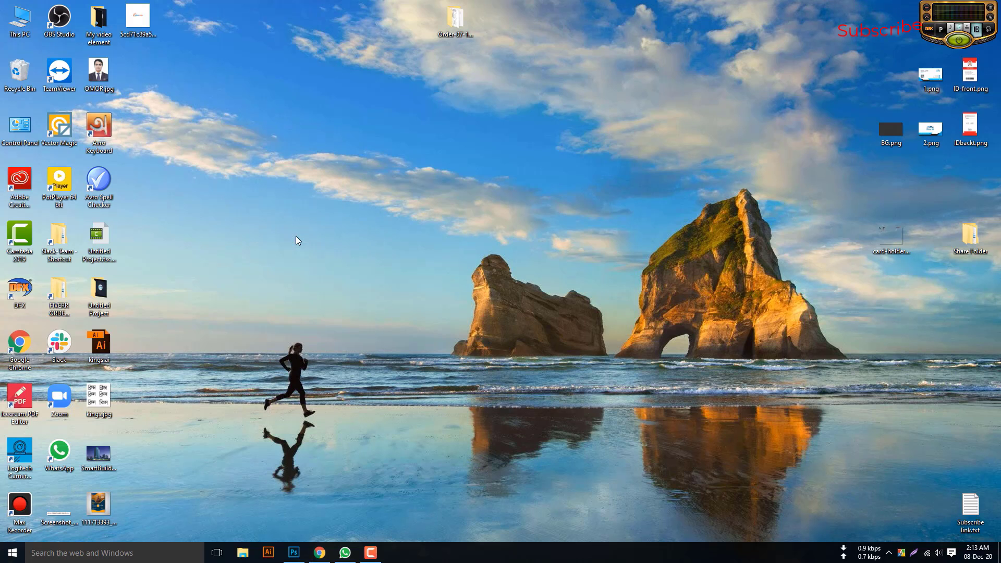
{"action": "right_click", "coordinate": [268, 205]}
{"action": "left_click", "coordinate": [312, 237]}
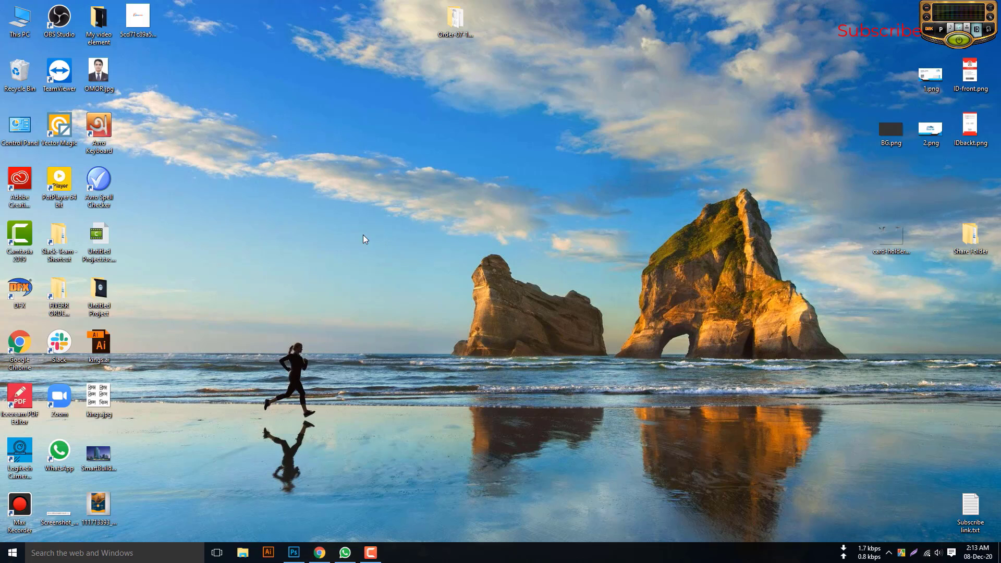
{"action": "right_click", "coordinate": [245, 215]}
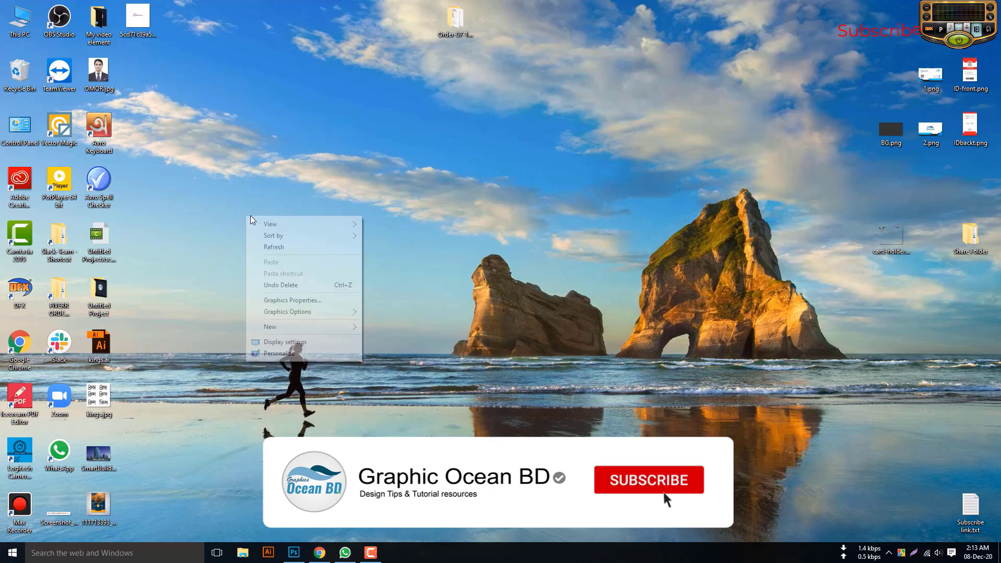
{"action": "left_click", "coordinate": [272, 245]}
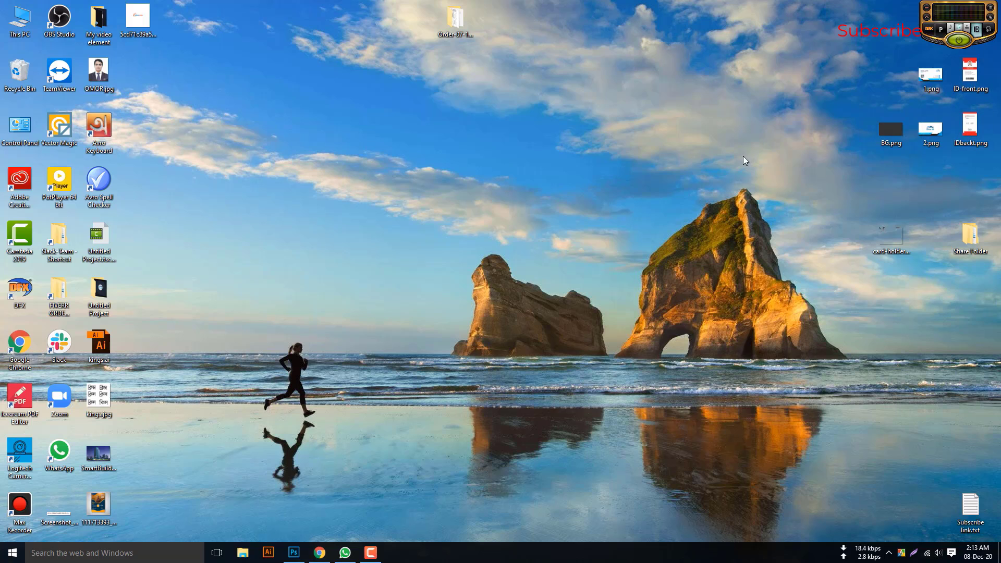
Open the ID-front.png image from the desktop to examine the front design of the ID card, and close it
{"action": "double_click", "coordinate": [967, 78]}
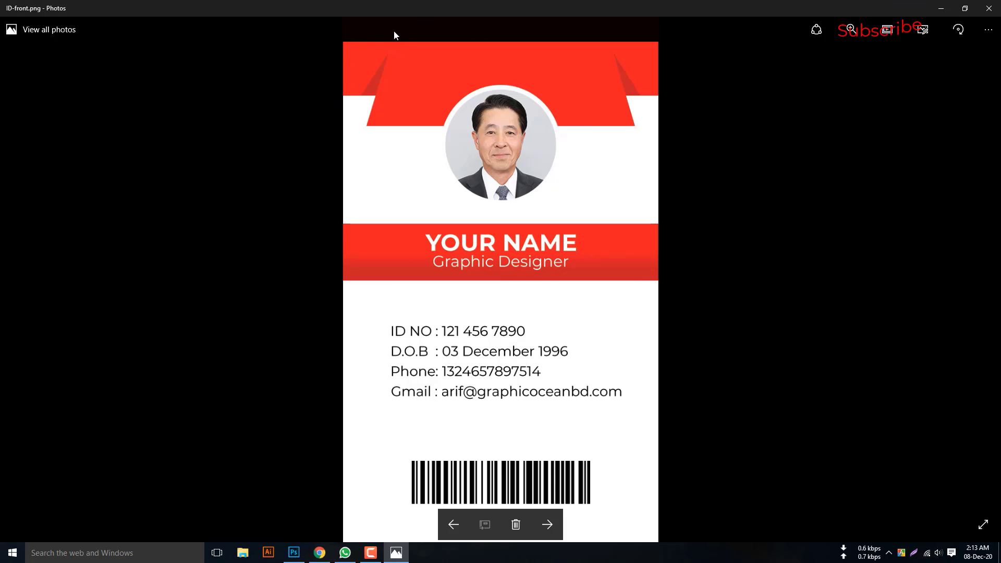
{"action": "left_click", "coordinate": [988, 8]}
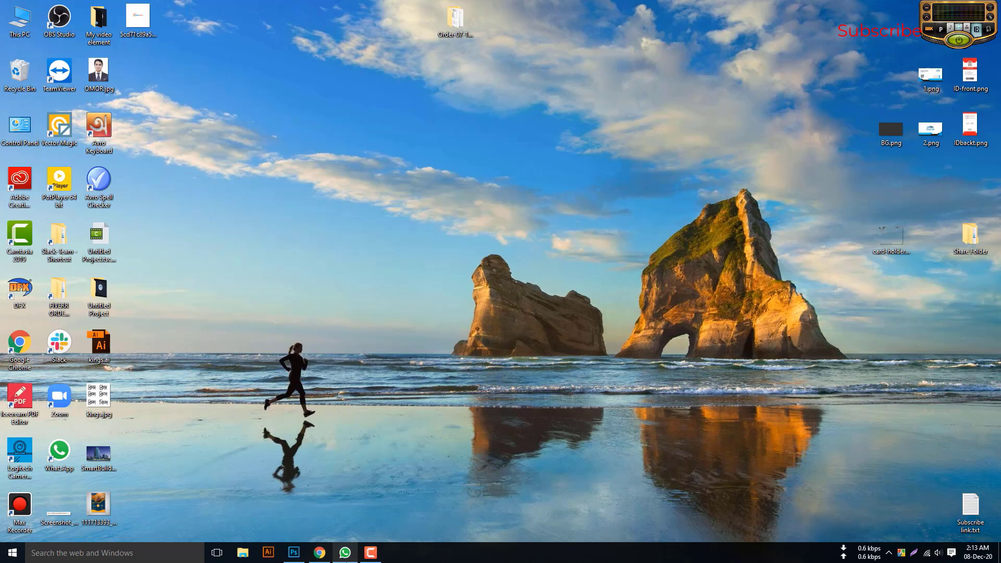
{"action": "mouse_move", "coordinate": [291, 558]}
{"action": "double_click", "coordinate": [970, 73]}
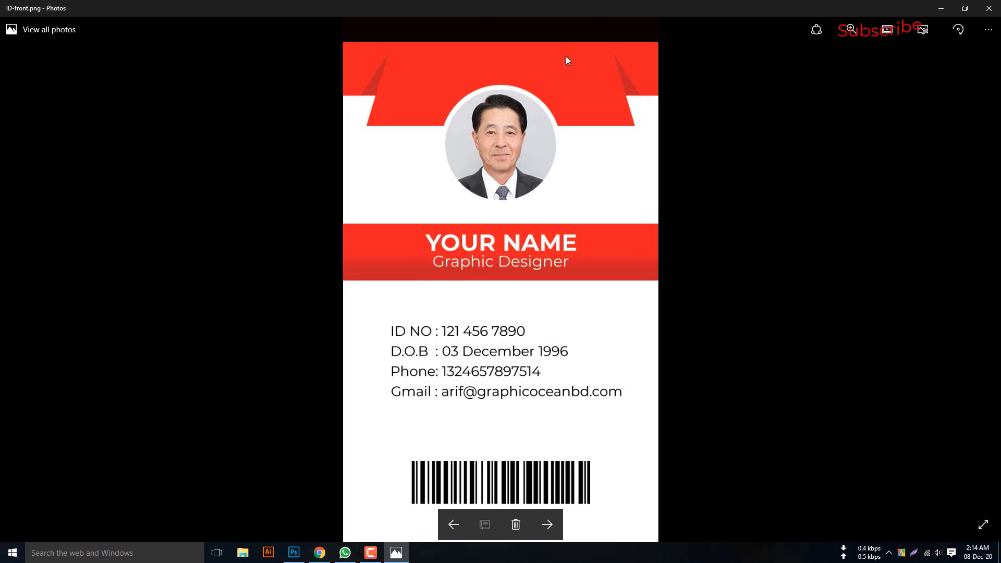
{"action": "left_click", "coordinate": [989, 8]}
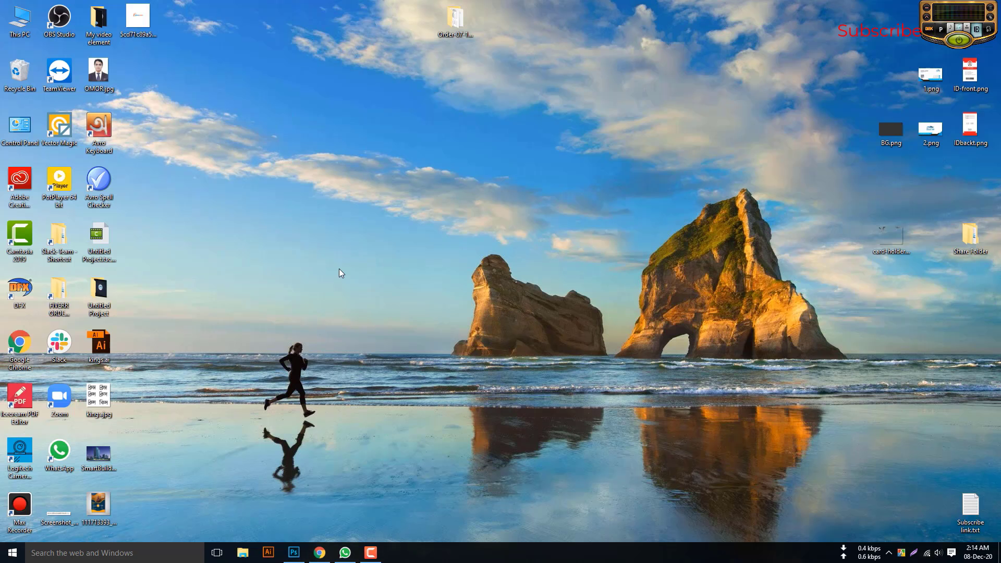
Switch to Photoshop and create a new 3000 x 2000 pixel RGB document at 72 pixels per inch with white background
{"action": "left_click", "coordinate": [294, 554]}
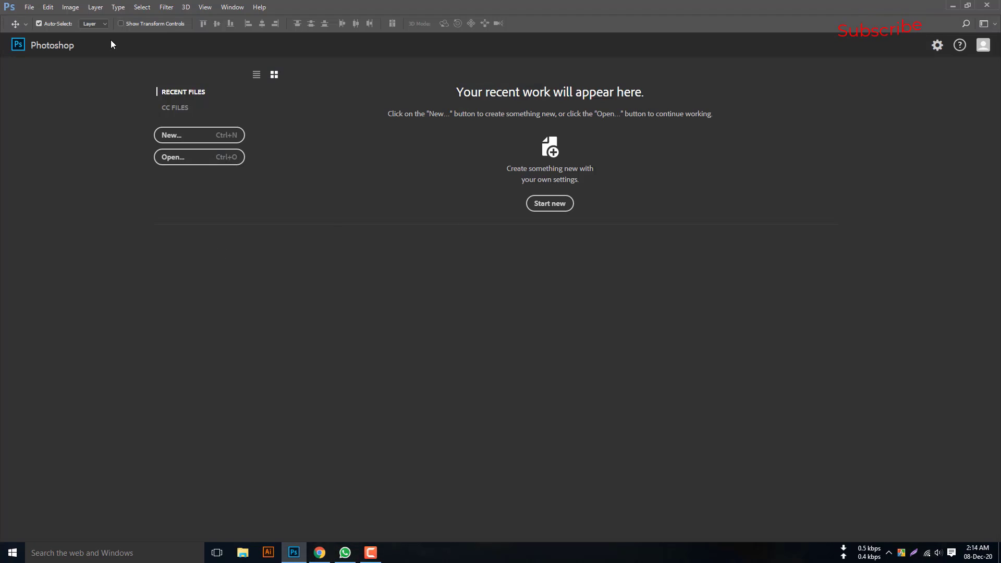
{"action": "left_click", "coordinate": [205, 136]}
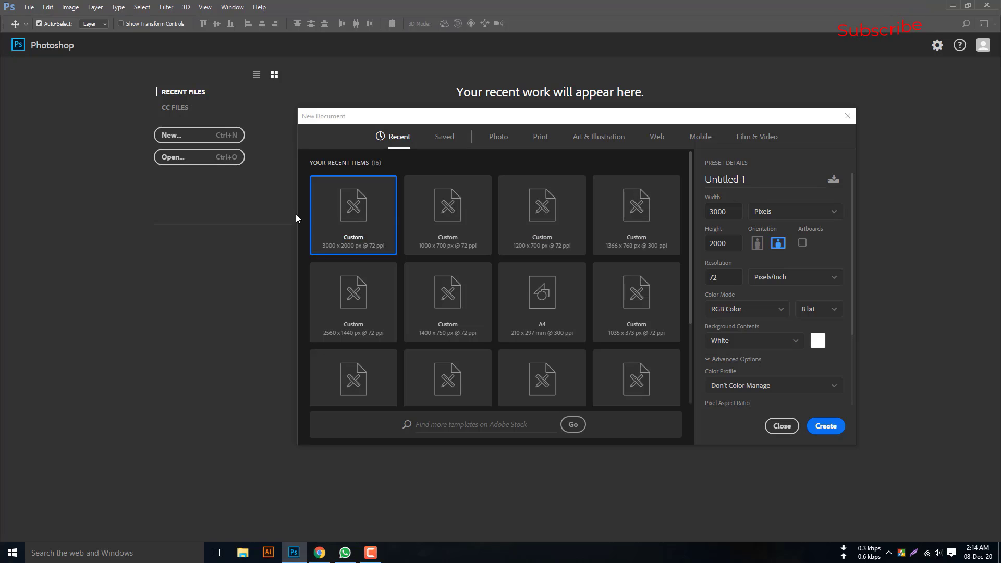
{"action": "left_click_drag", "start_coordinate": [736, 212], "coordinate": [698, 215]}
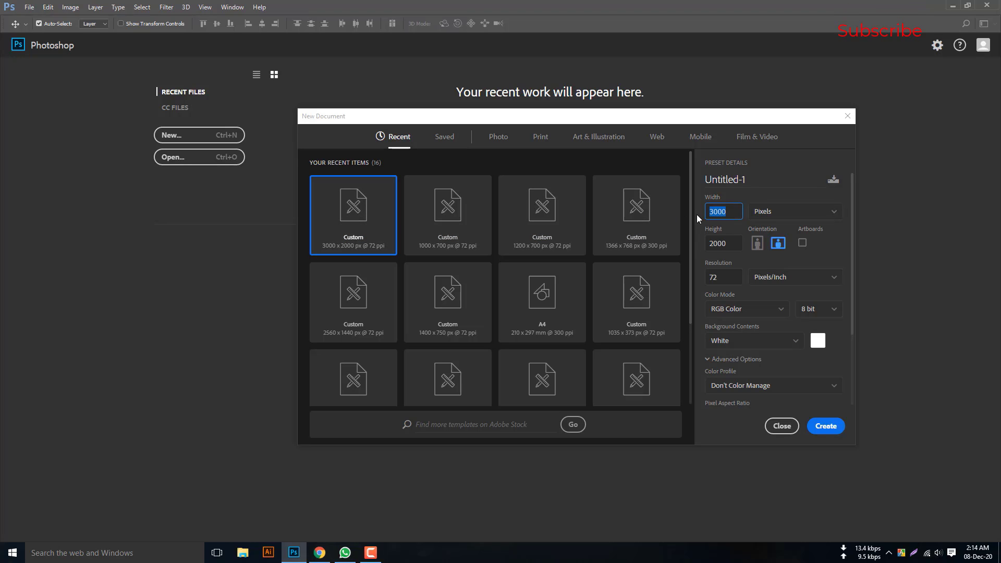
{"action": "type", "text": "3000"}
{"action": "left_click_drag", "start_coordinate": [734, 243], "coordinate": [690, 245]}
{"action": "left_click_drag", "start_coordinate": [728, 274], "coordinate": [699, 278]}
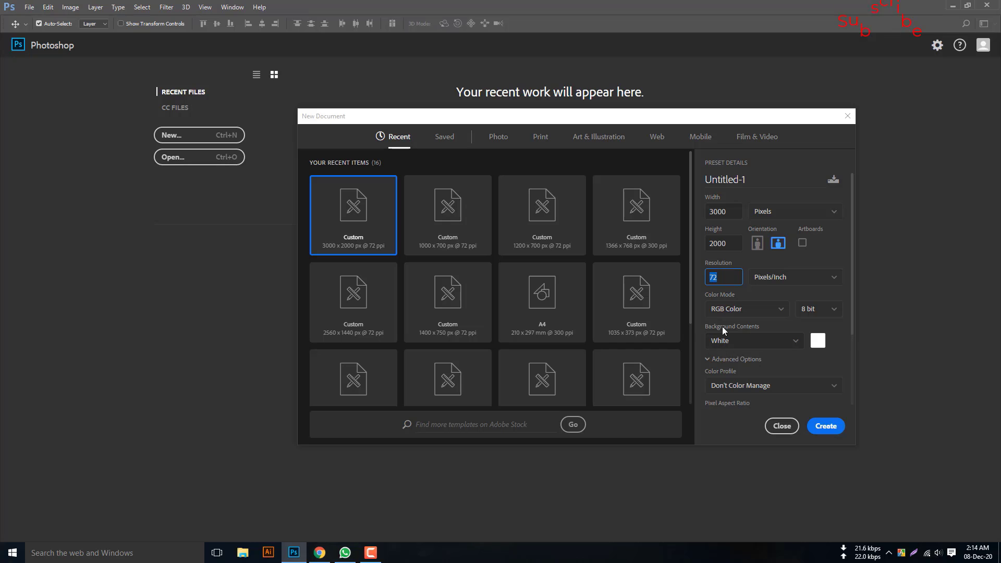
{"action": "left_click", "coordinate": [833, 426]}
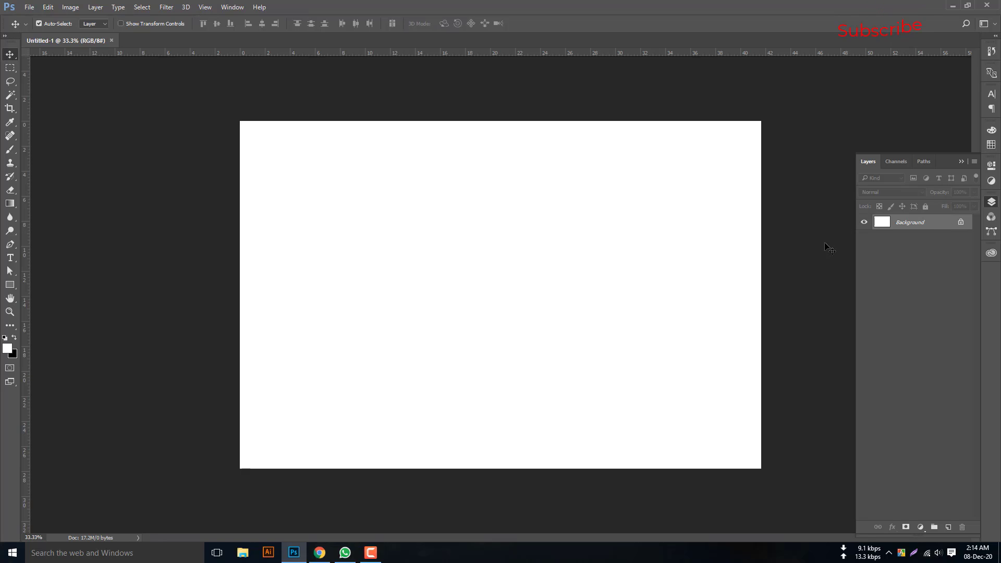
Unlock the background layer and apply a light grey Color Overlay to it with Normal blending at 100% opacity
{"action": "left_click", "coordinate": [961, 223]}
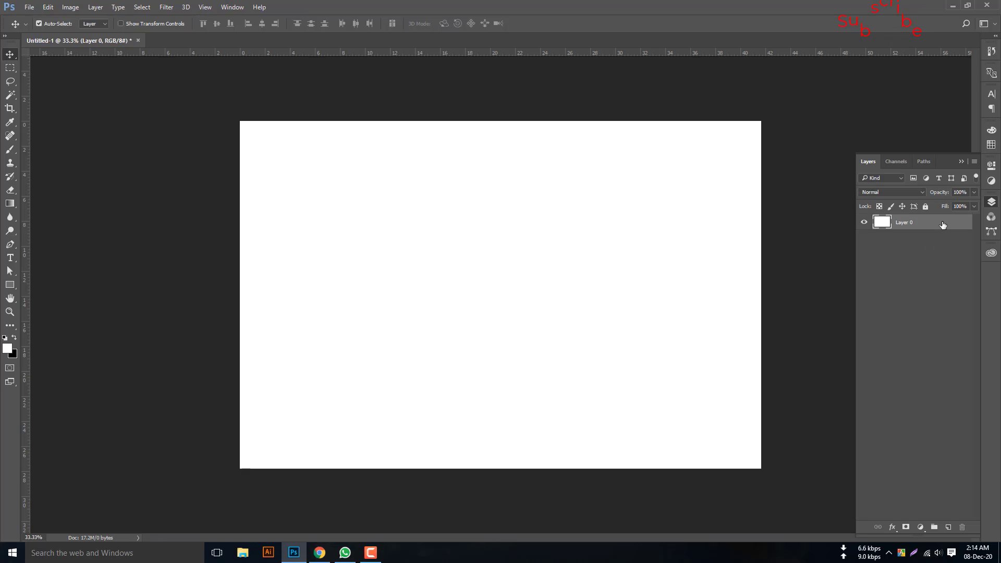
{"action": "double_click", "coordinate": [935, 224]}
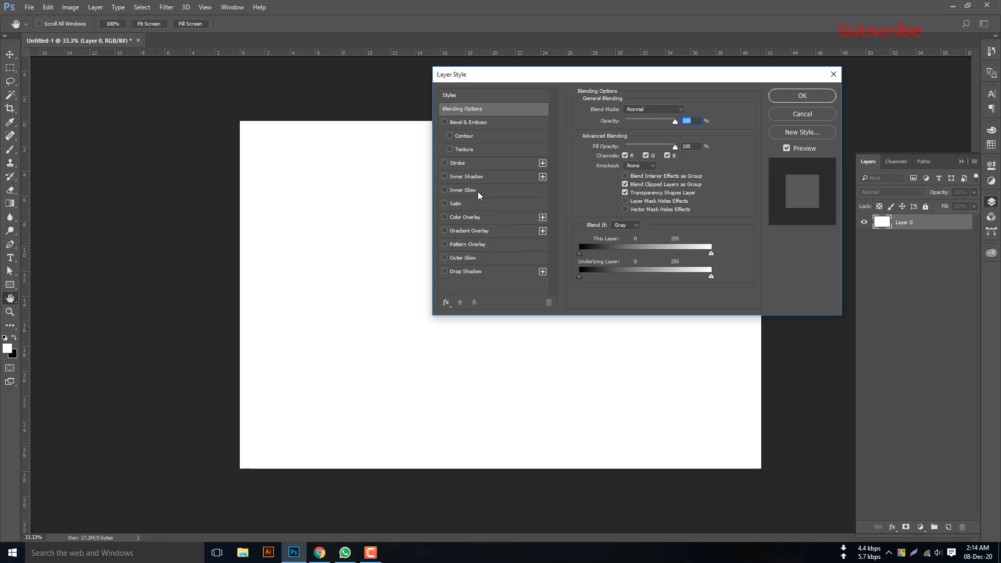
{"action": "left_click", "coordinate": [476, 217]}
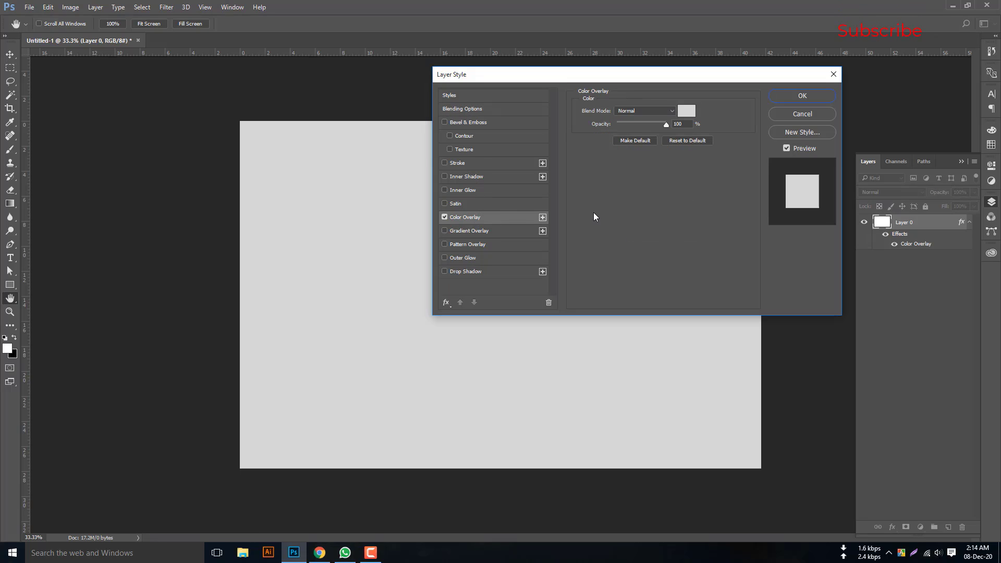
{"action": "left_click_drag", "start_coordinate": [619, 78], "coordinate": [532, 171]}
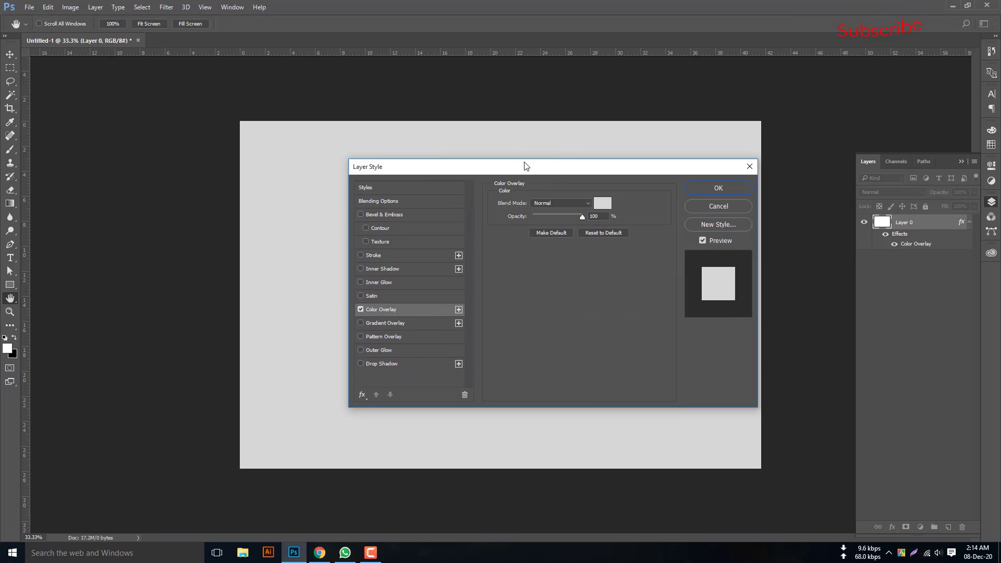
{"action": "left_click", "coordinate": [714, 189]}
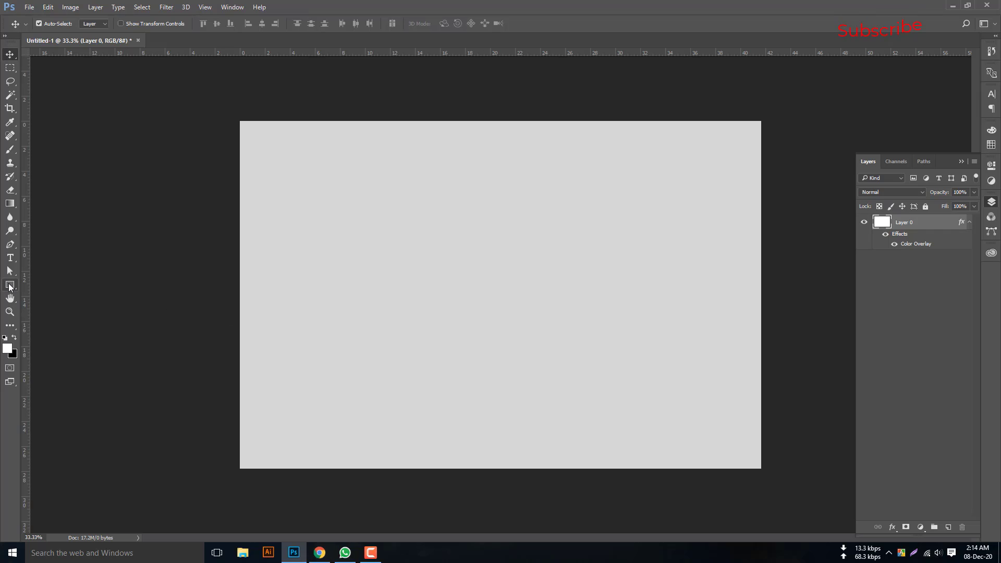
Activate the Rectangle tool for drawing shapes
{"action": "left_click", "coordinate": [11, 286]}
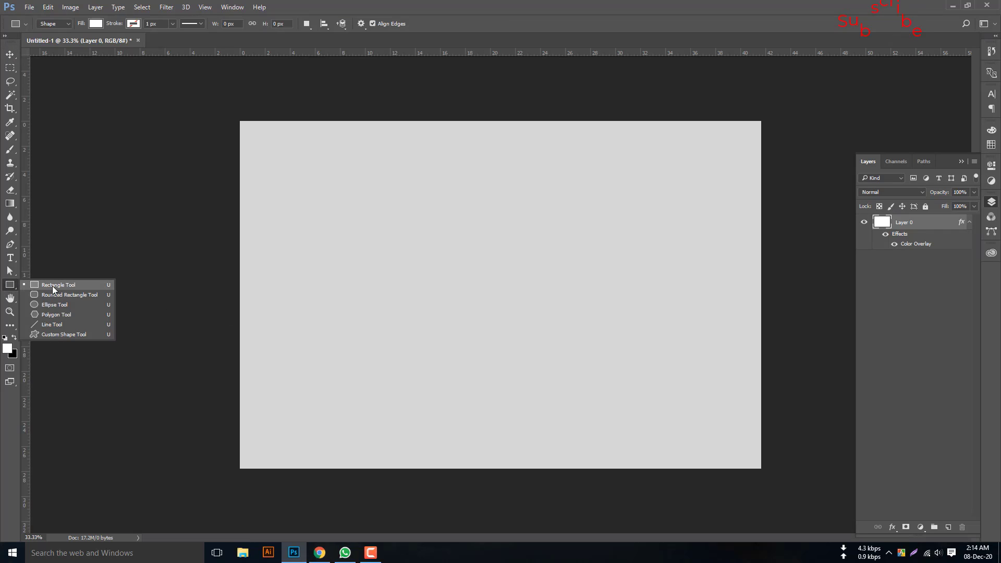
{"action": "left_click", "coordinate": [61, 287]}
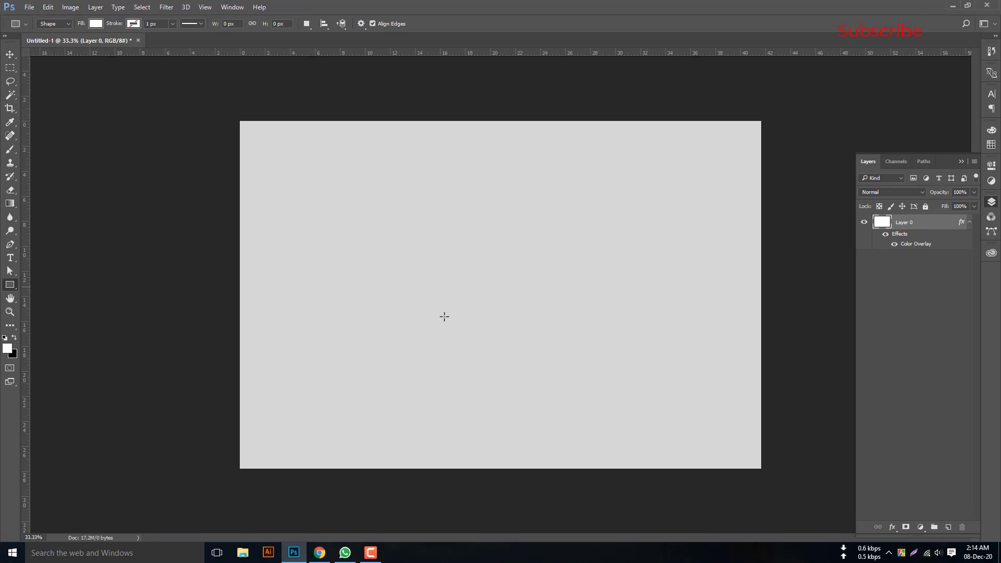
{"action": "left_click", "coordinate": [376, 270]}
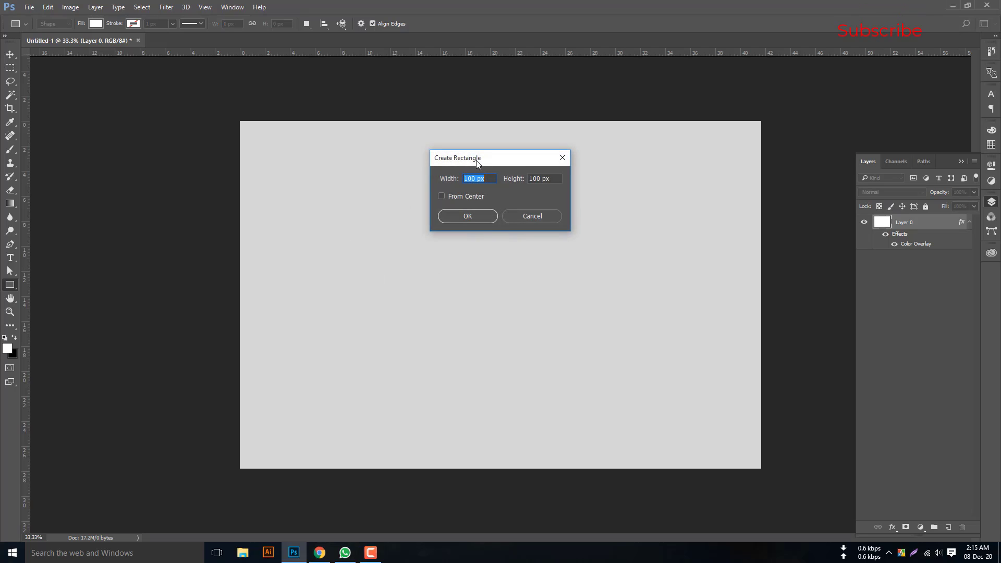
{"action": "left_click_drag", "start_coordinate": [477, 164], "coordinate": [392, 228]}
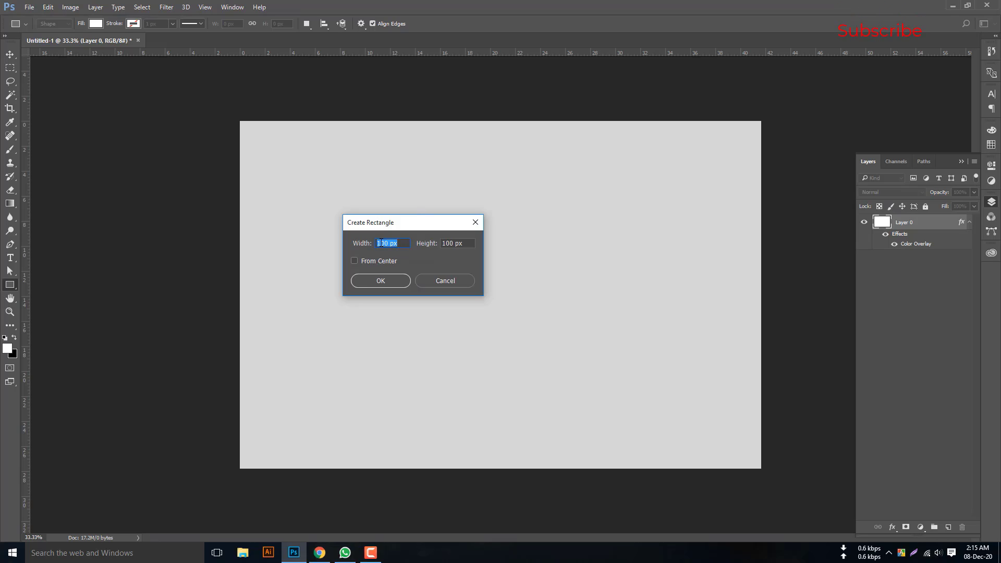
{"action": "left_click", "coordinate": [475, 222]}
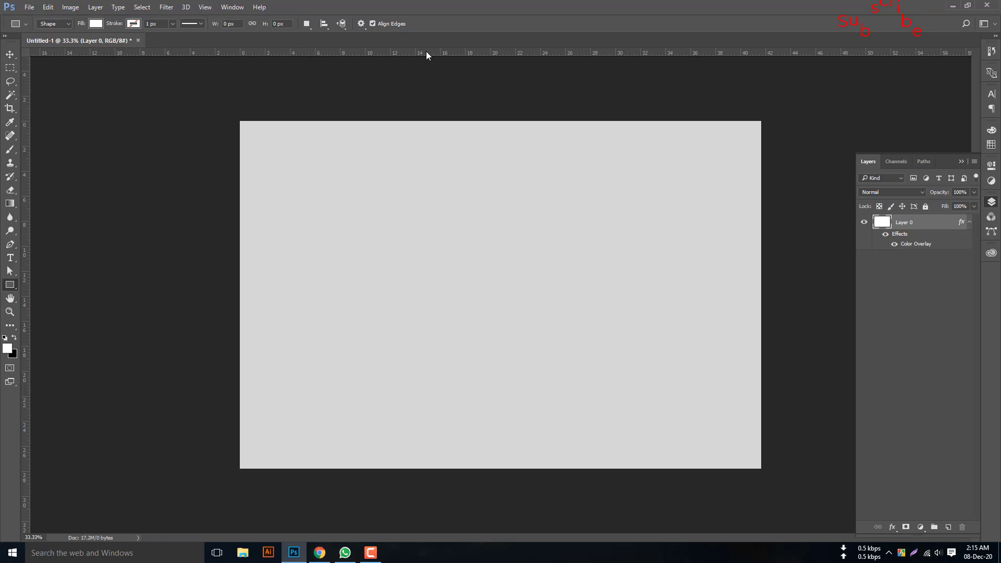
Turn the rulers off and back on, and set their units to inches
{"action": "key", "text": "ctrl+r"}
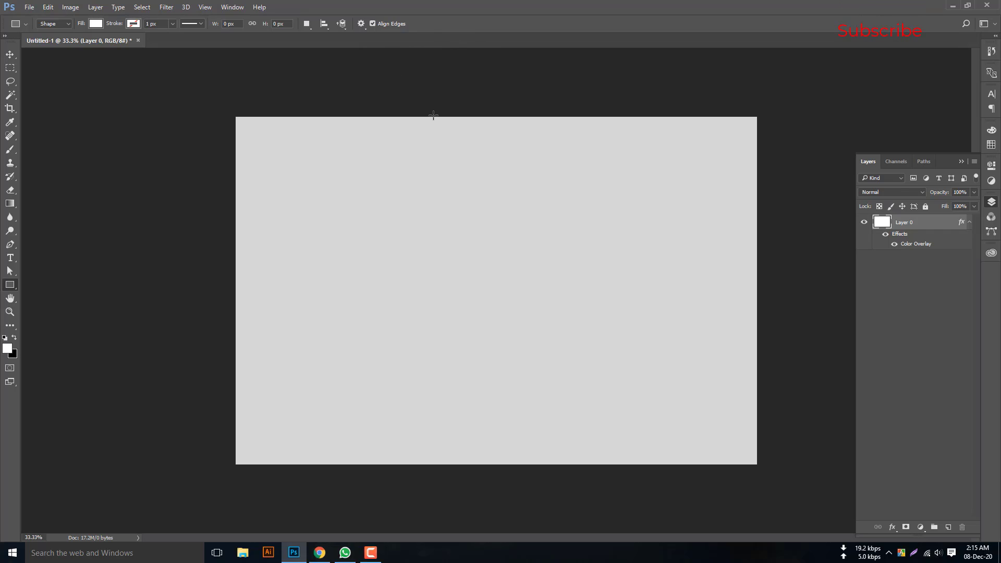
{"action": "key", "text": "ctrl+r"}
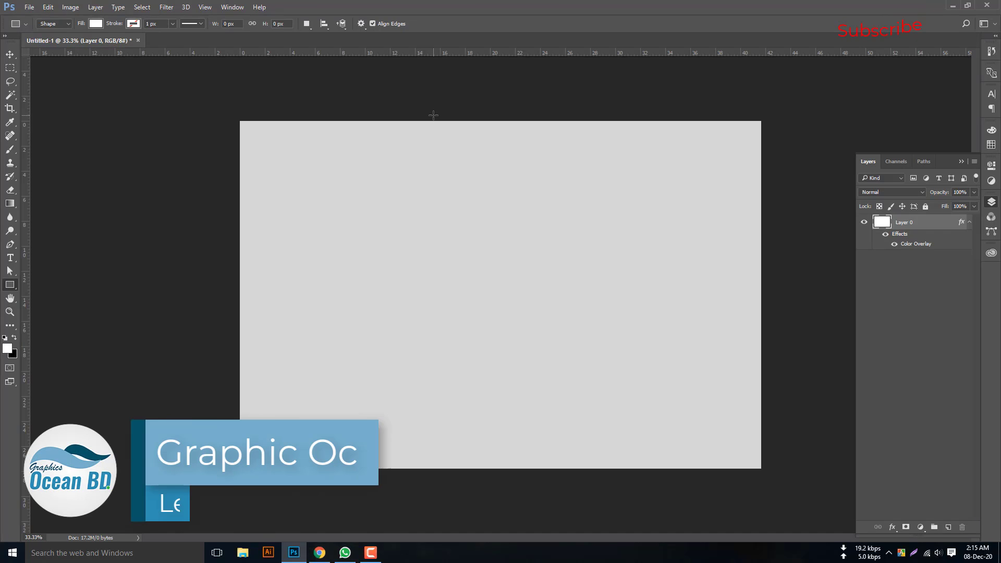
{"action": "right_click", "coordinate": [386, 51]}
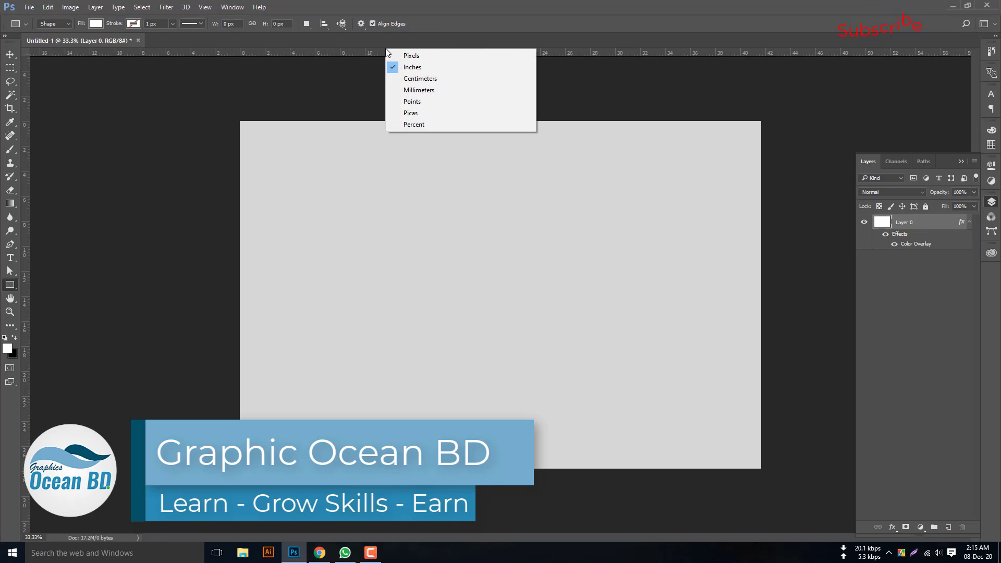
{"action": "left_click", "coordinate": [413, 68]}
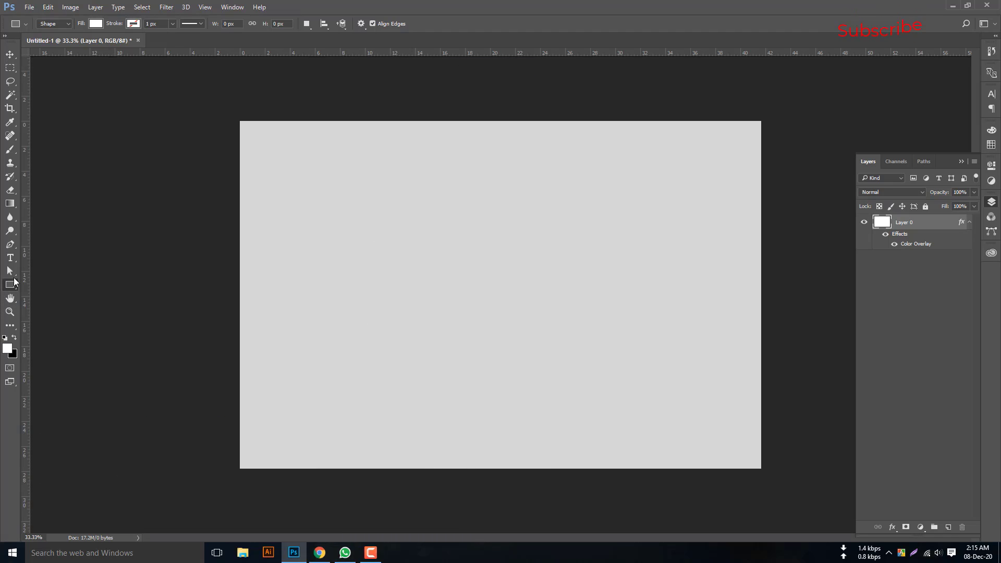
Create a rectangle 3.5 in wide and 144 px high in the canvas's left half and fill it with black
{"action": "left_click", "coordinate": [359, 261]}
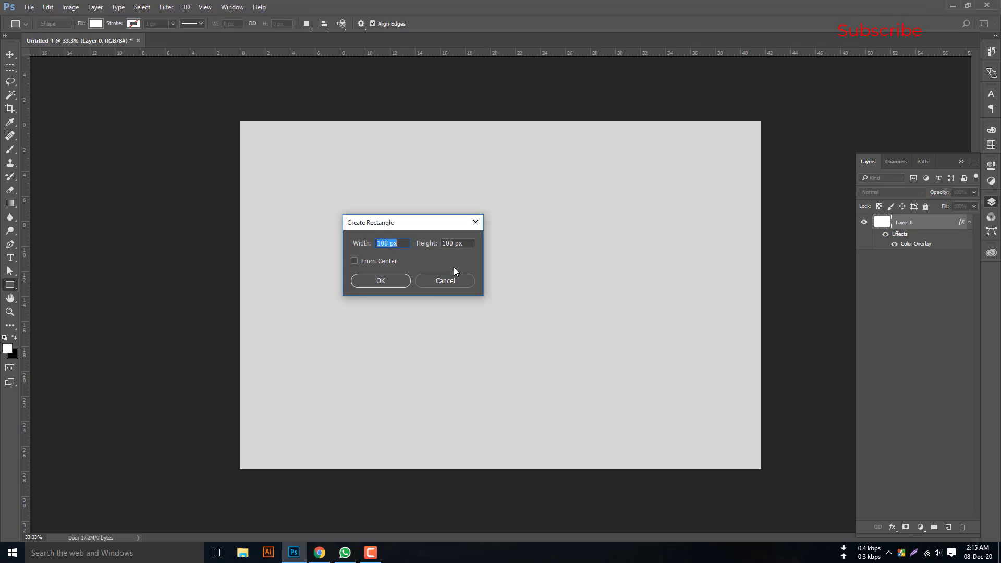
{"action": "type", "text": "3.5 in"}
{"action": "key", "text": "Return"}
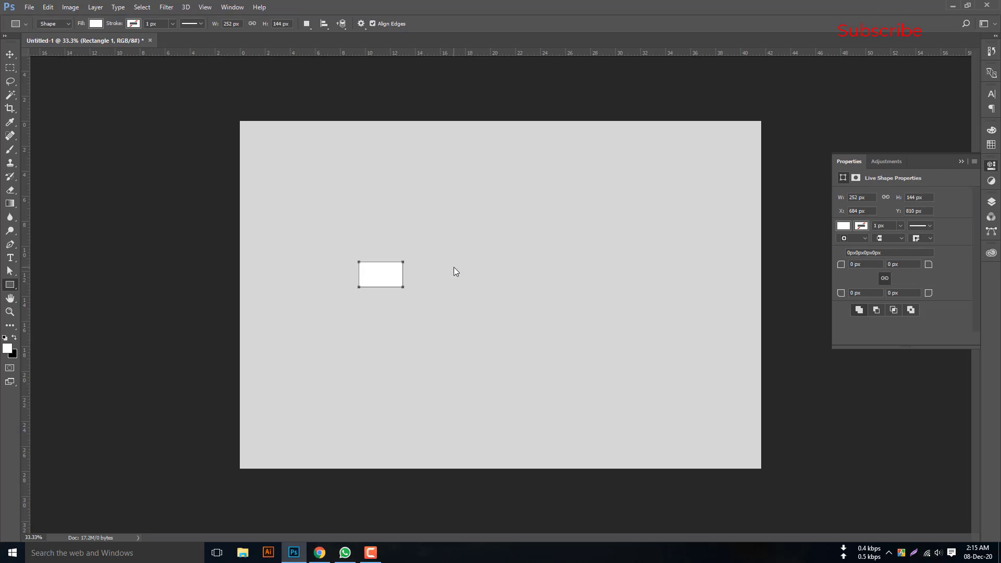
{"action": "left_click", "coordinate": [845, 228]}
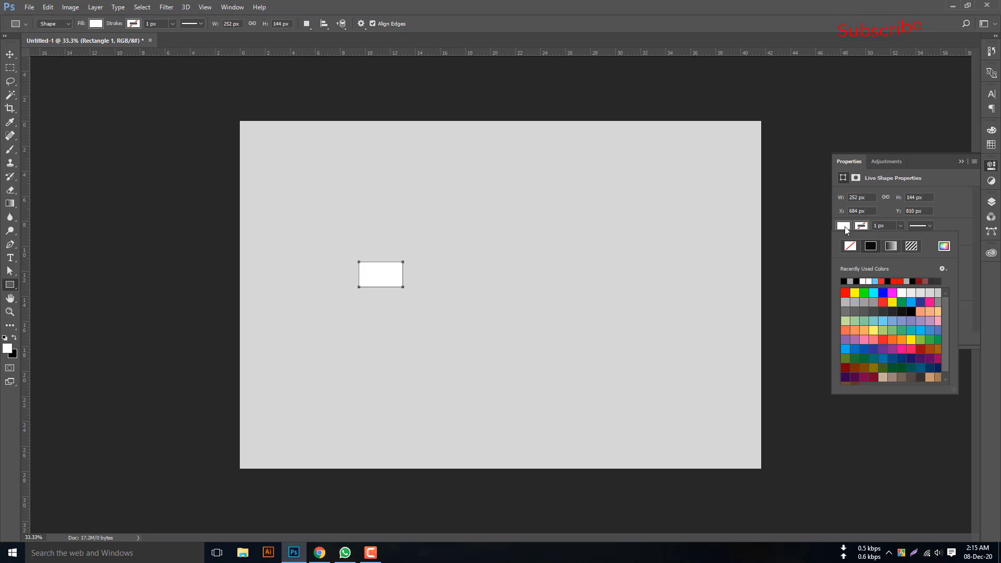
{"action": "left_click", "coordinate": [845, 283]}
Move the black rectangle slightly down and right, enlarge it with Free Transform to about 1181 x 675 px, and show the layer list
{"action": "left_click", "coordinate": [10, 54]}
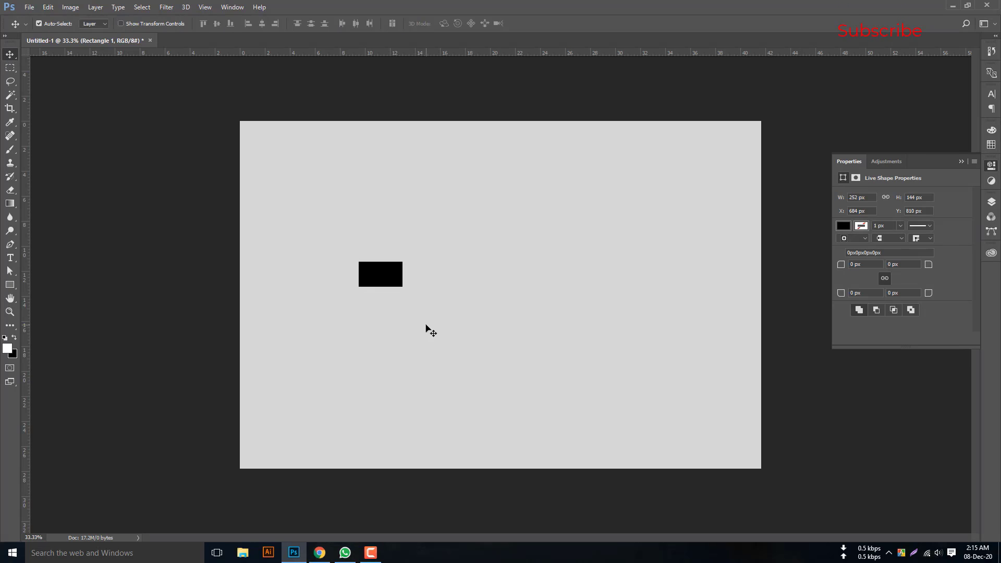
{"action": "left_click_drag", "start_coordinate": [382, 271], "coordinate": [405, 290]}
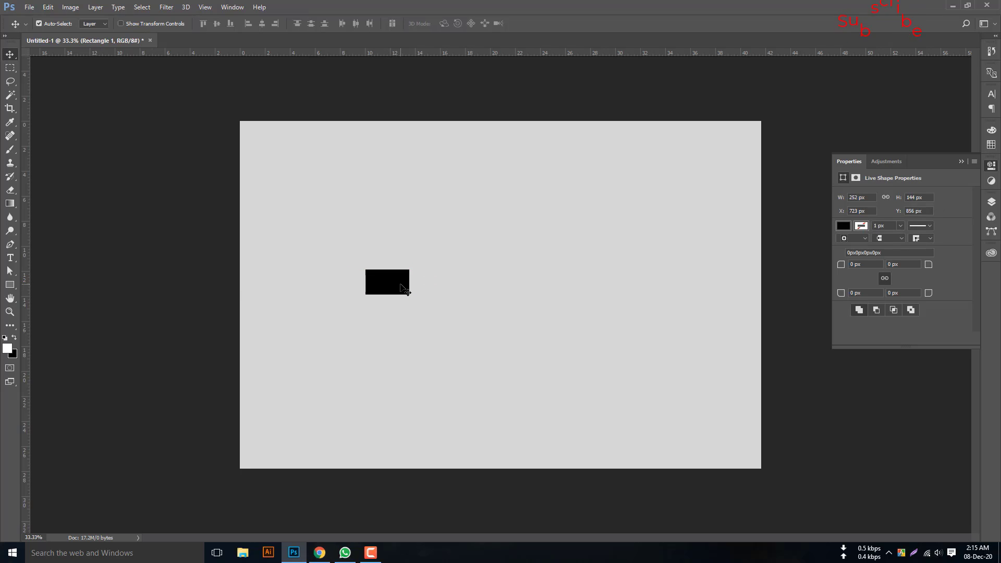
{"action": "key", "text": "ctrl"}
{"action": "key", "text": "ctrl+t"}
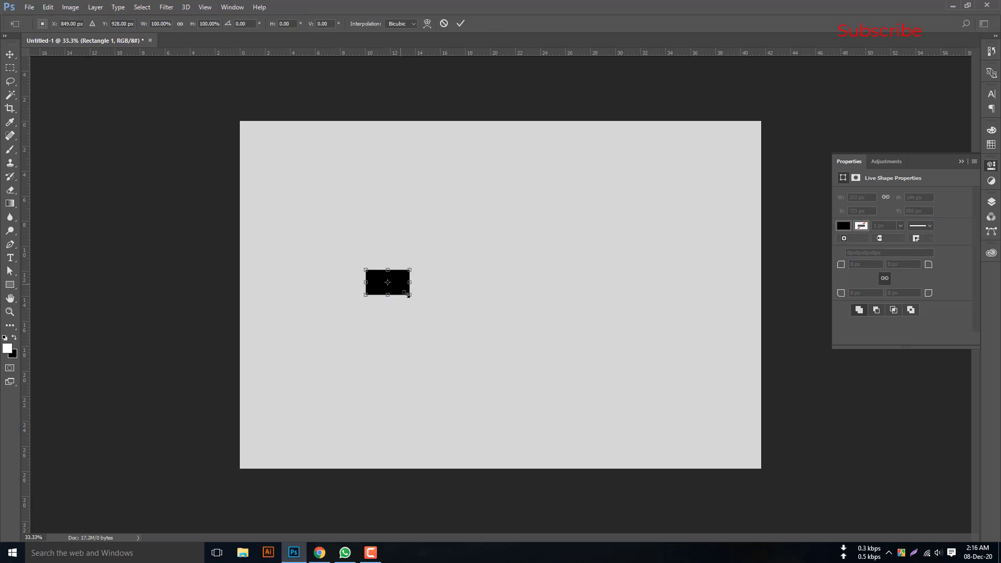
{"action": "left_click_drag", "start_coordinate": [410, 298], "coordinate": [488, 347]}
{"action": "left_click", "coordinate": [461, 24]}
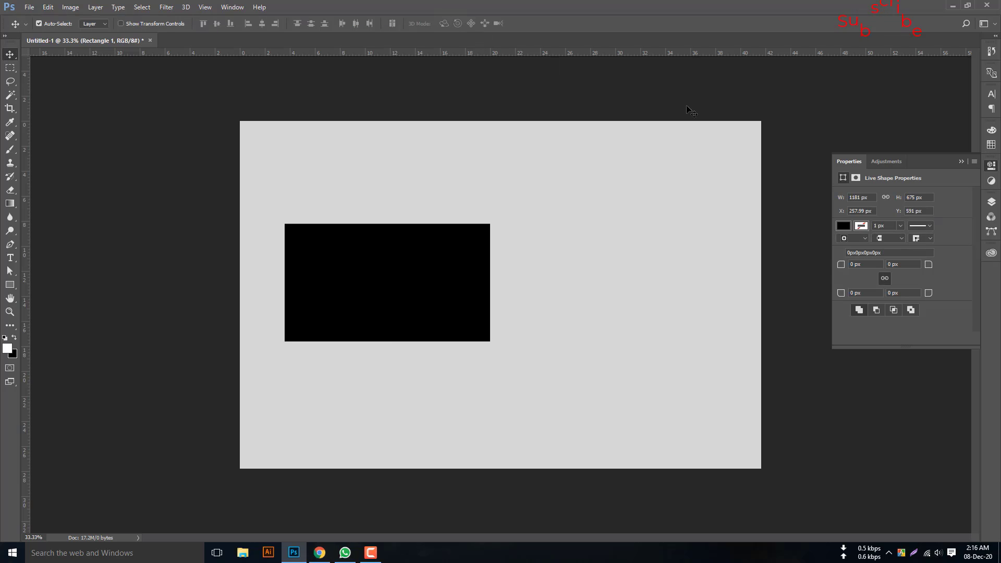
{"action": "left_click", "coordinate": [991, 202]}
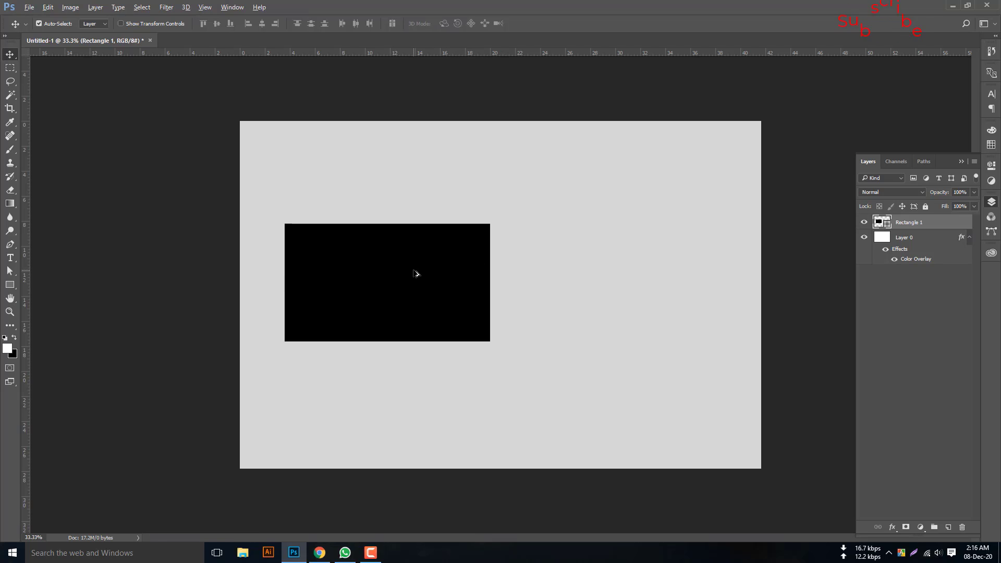
{"action": "left_click_drag", "start_coordinate": [416, 274], "coordinate": [645, 283]}
{"action": "key", "text": "ctrl+z"}
{"action": "left_click_drag", "start_coordinate": [937, 223], "coordinate": [954, 524]}
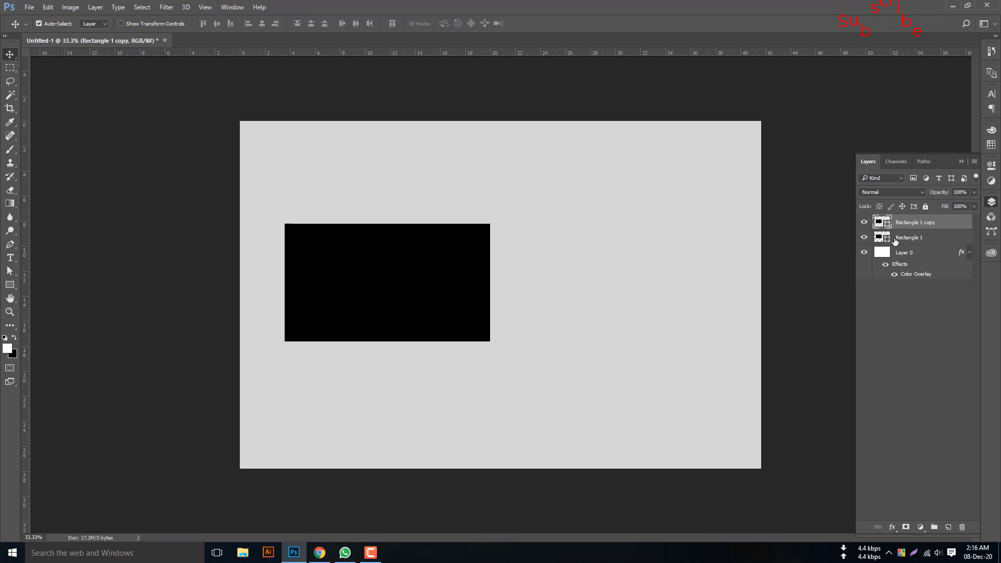
{"action": "key", "text": "ctrl+z"}
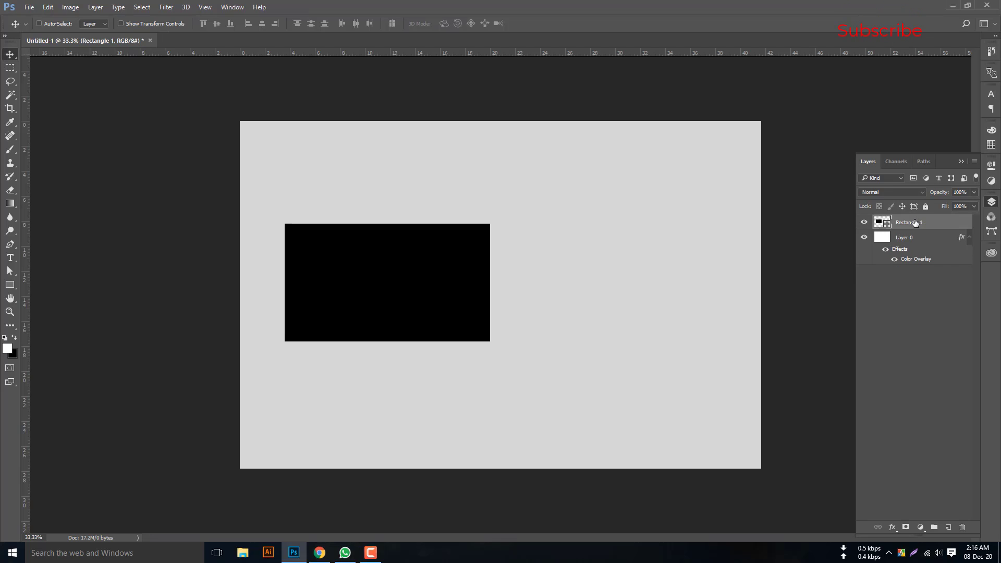
Duplicate the black rectangle layer and place the copy level with the original in the canvas's right half, leaving a narrow gap
{"action": "key", "text": "ctrl+j"}
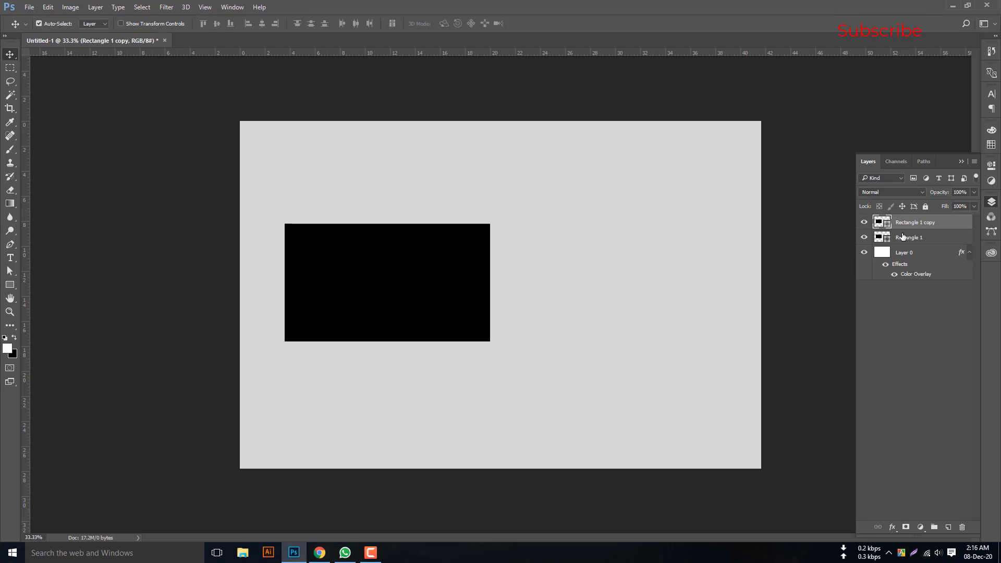
{"action": "left_click_drag", "start_coordinate": [410, 263], "coordinate": [634, 270]}
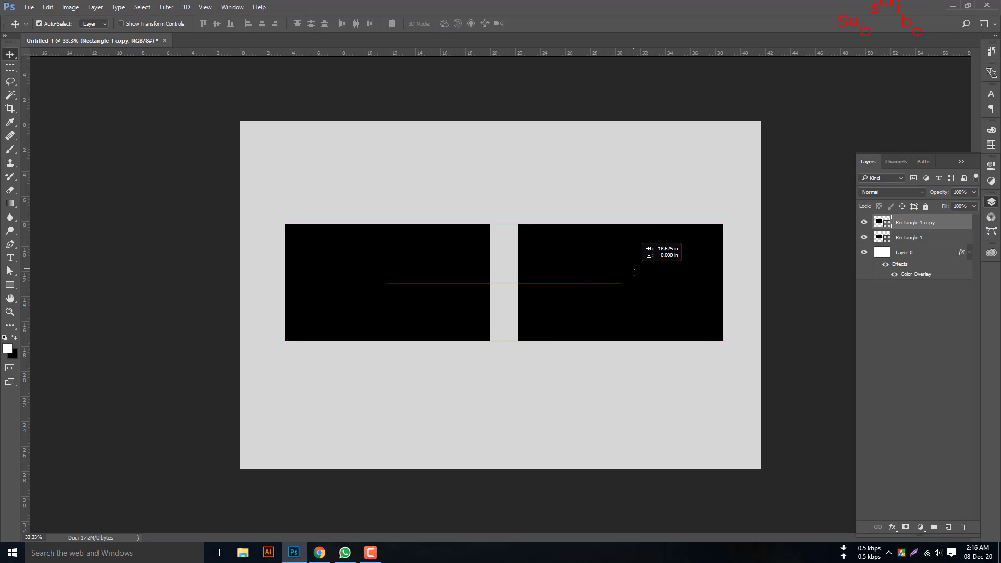
{"action": "left_click_drag", "start_coordinate": [634, 271], "coordinate": [630, 273]}
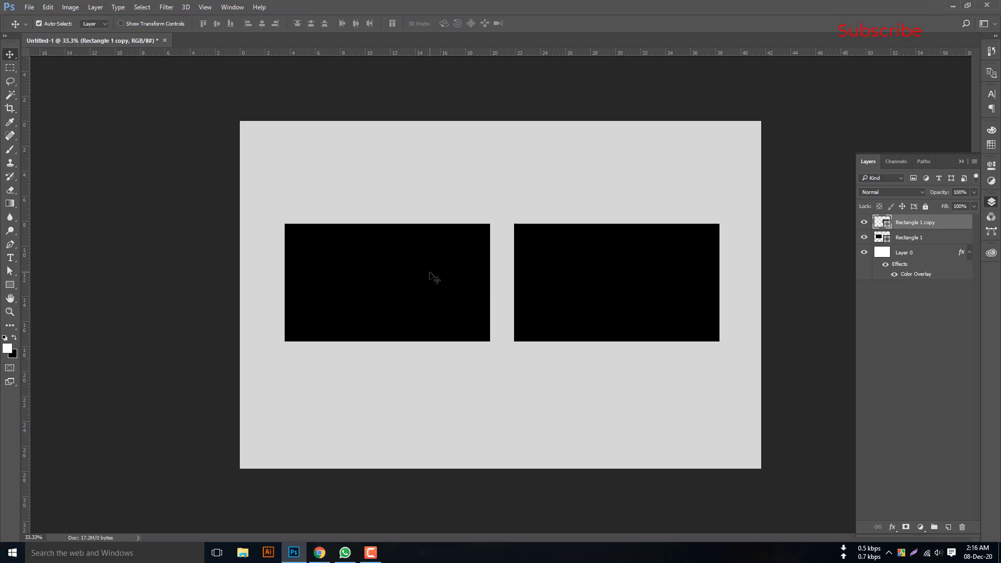
{"action": "left_click", "coordinate": [414, 277]}
{"action": "left_click", "coordinate": [541, 274]}
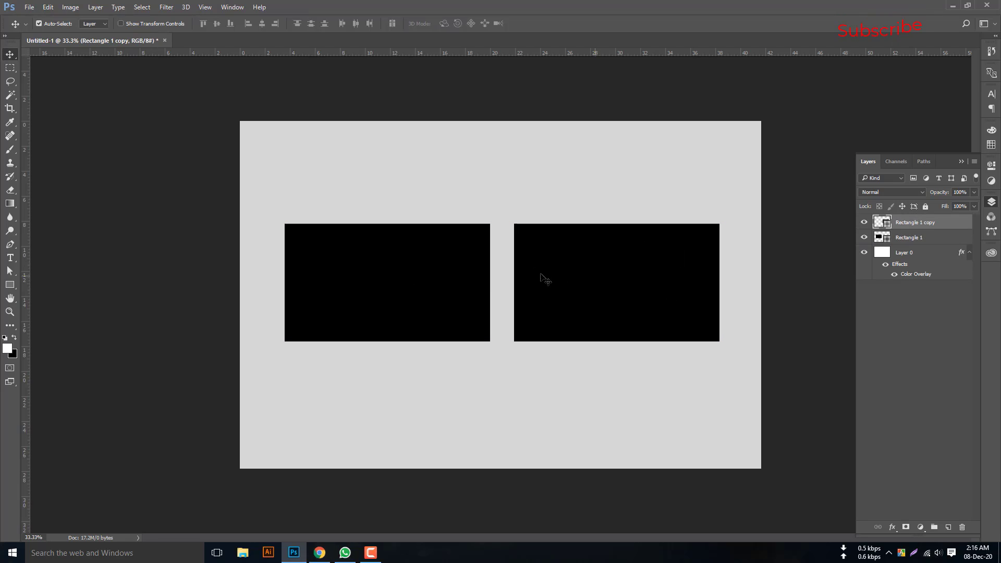
{"action": "left_click", "coordinate": [399, 268]}
{"action": "left_click", "coordinate": [615, 275]}
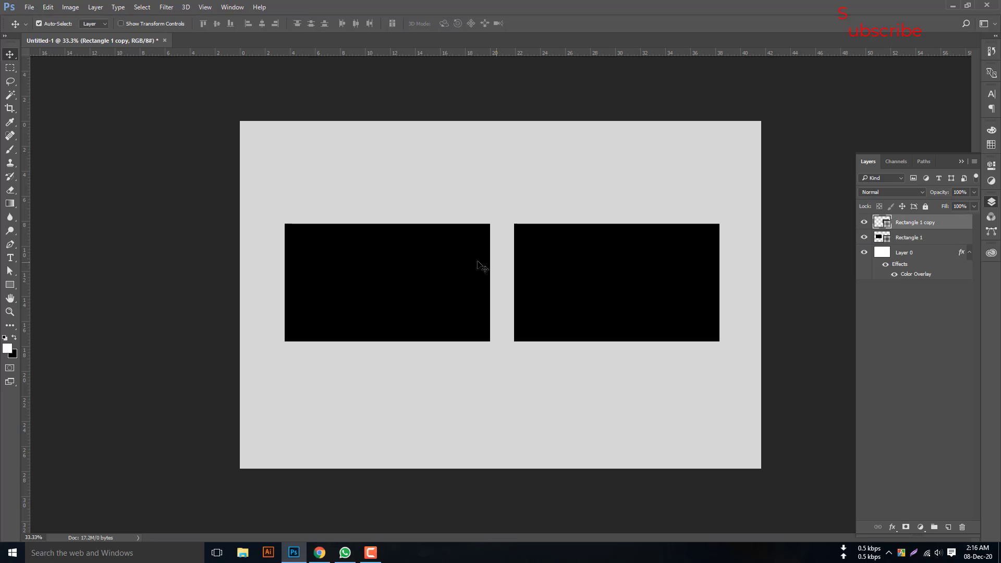
{"action": "left_click", "coordinate": [431, 261]}
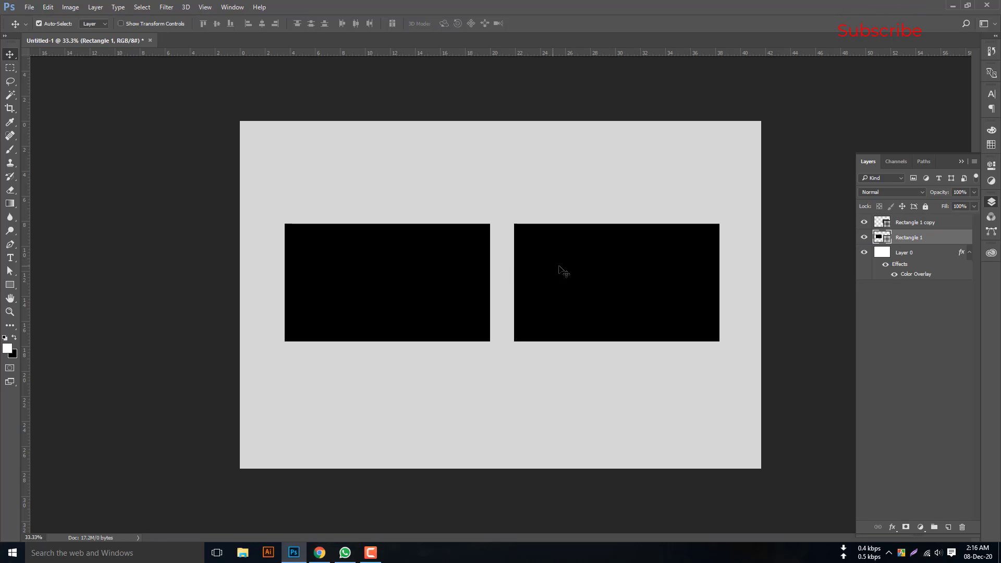
{"action": "left_click", "coordinate": [595, 293]}
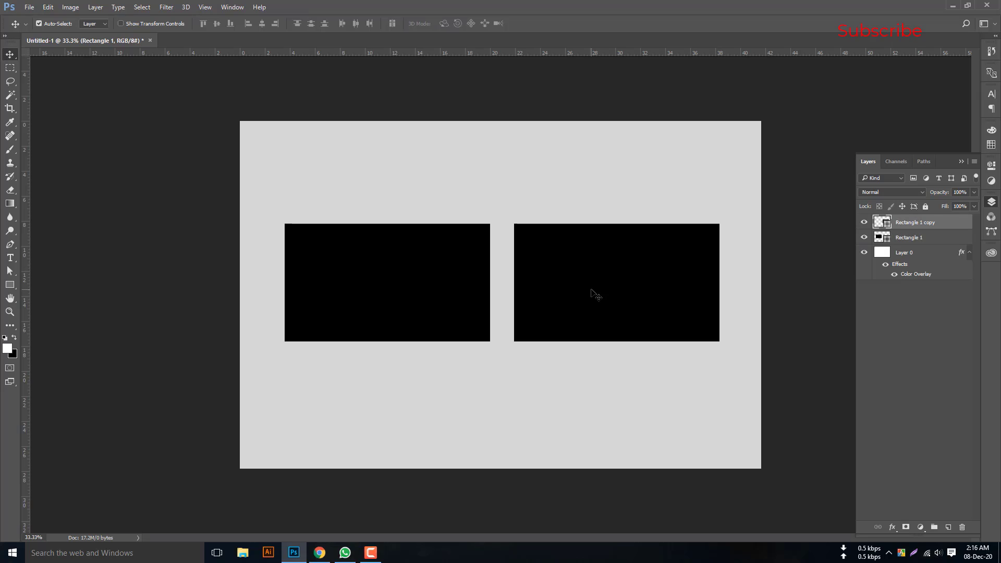
{"action": "left_click", "coordinate": [424, 268]}
{"action": "left_click", "coordinate": [657, 276]}
{"action": "left_click", "coordinate": [427, 263]}
{"action": "left_click", "coordinate": [599, 271]}
{"action": "left_click", "coordinate": [421, 271]}
{"action": "left_click", "coordinate": [648, 270]}
{"action": "left_click", "coordinate": [458, 271]}
{"action": "left_click", "coordinate": [624, 268]}
{"action": "left_click", "coordinate": [455, 268]}
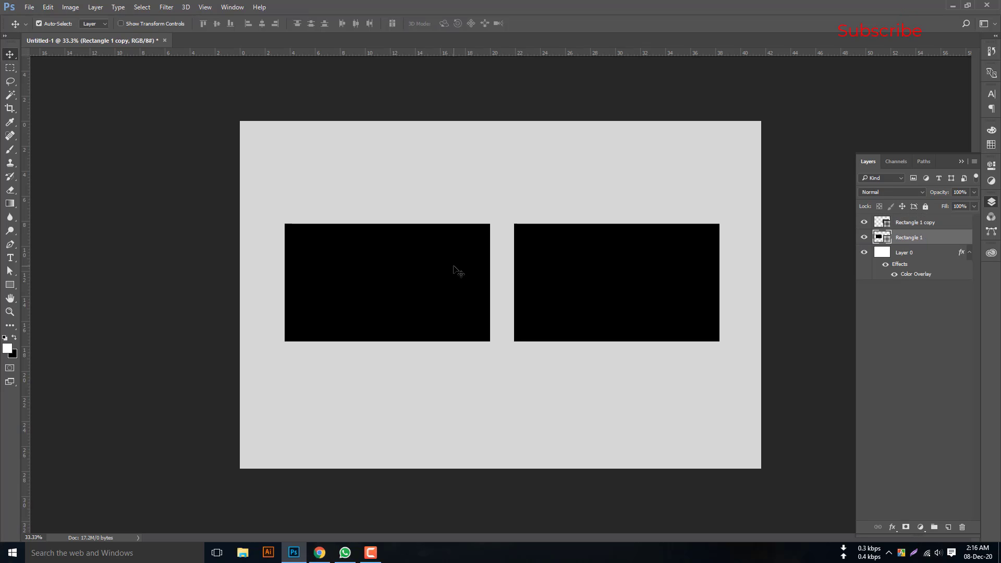
{"action": "left_click", "coordinate": [608, 273]}
{"action": "left_click", "coordinate": [418, 273]}
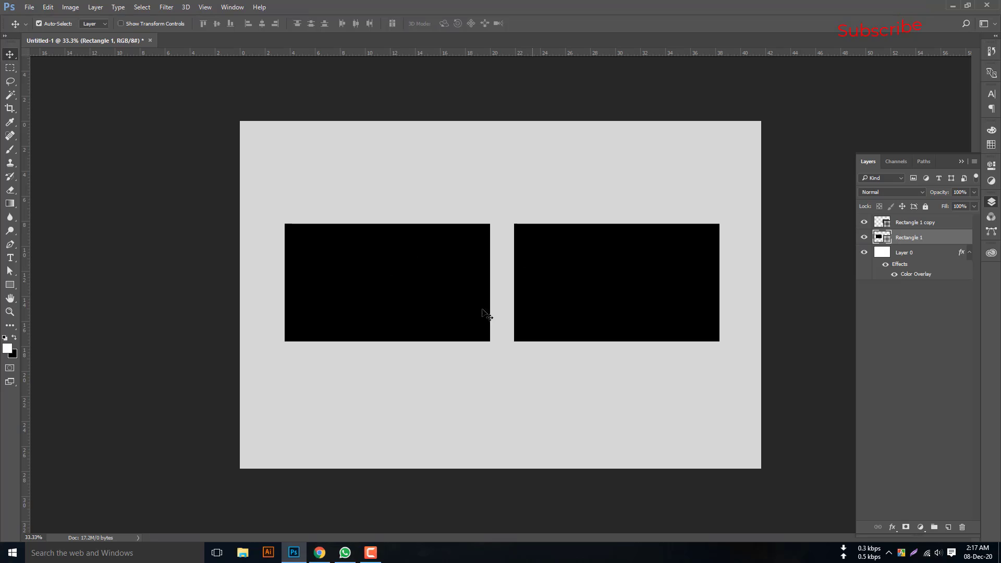
Rename the left rectangle's layer to back and the right rectangle's layer to front
{"action": "double_click", "coordinate": [912, 237]}
{"action": "type", "text": "back"}
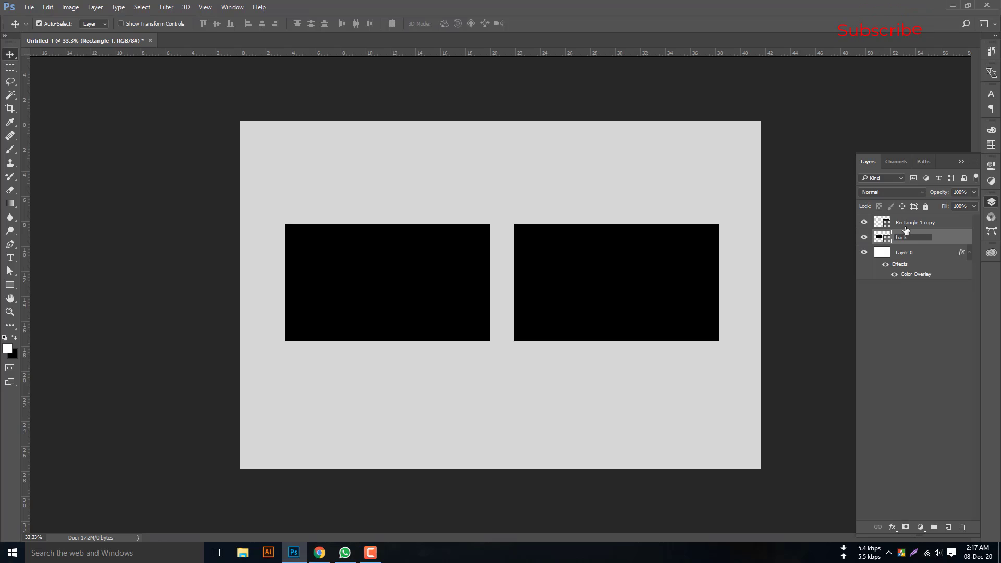
{"action": "double_click", "coordinate": [909, 223]}
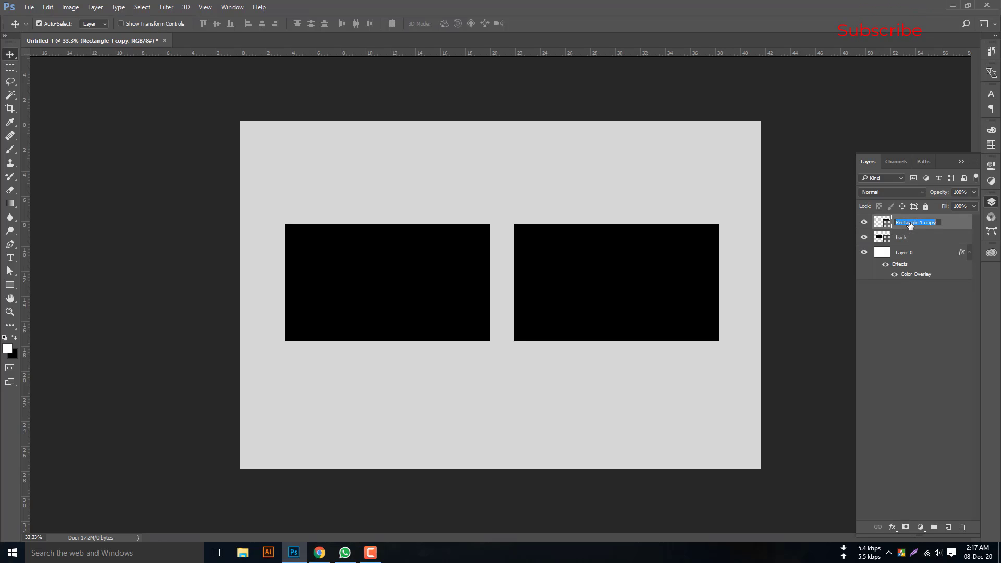
{"action": "type", "text": "front"}
{"action": "key", "text": "Return"}
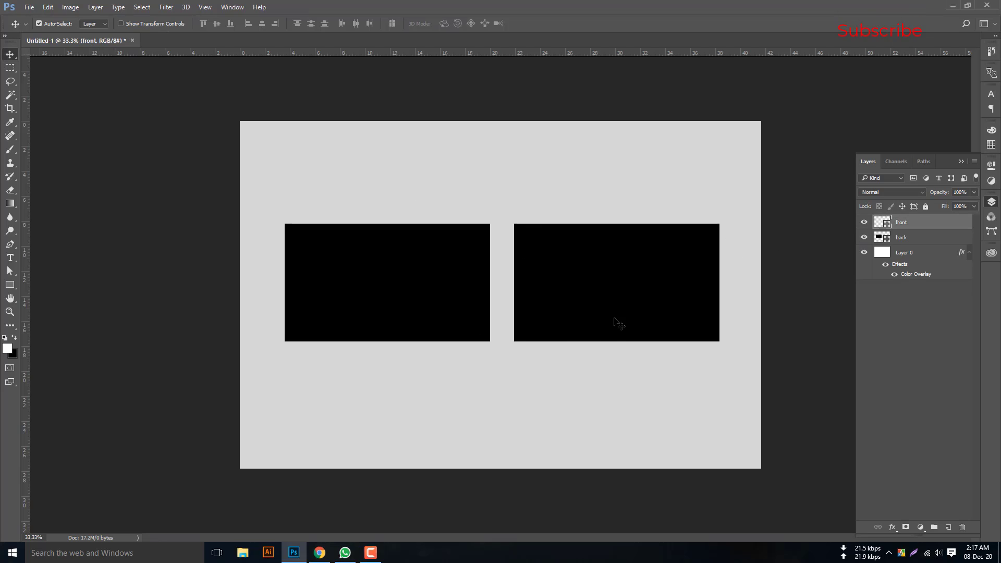
{"action": "left_click", "coordinate": [922, 237]}
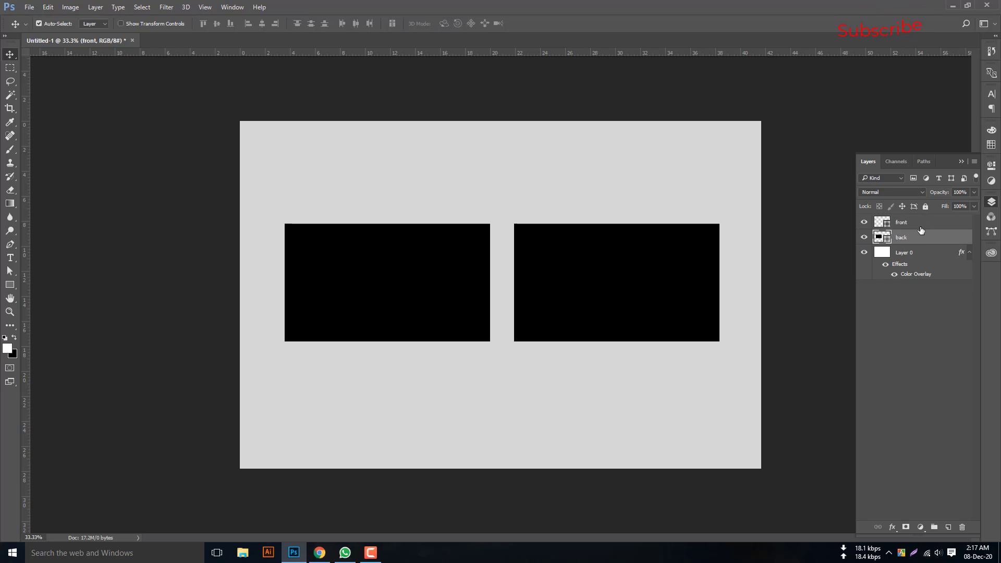
{"action": "left_click", "coordinate": [916, 223]}
{"action": "left_click", "coordinate": [920, 239]}
{"action": "left_click", "coordinate": [917, 224]}
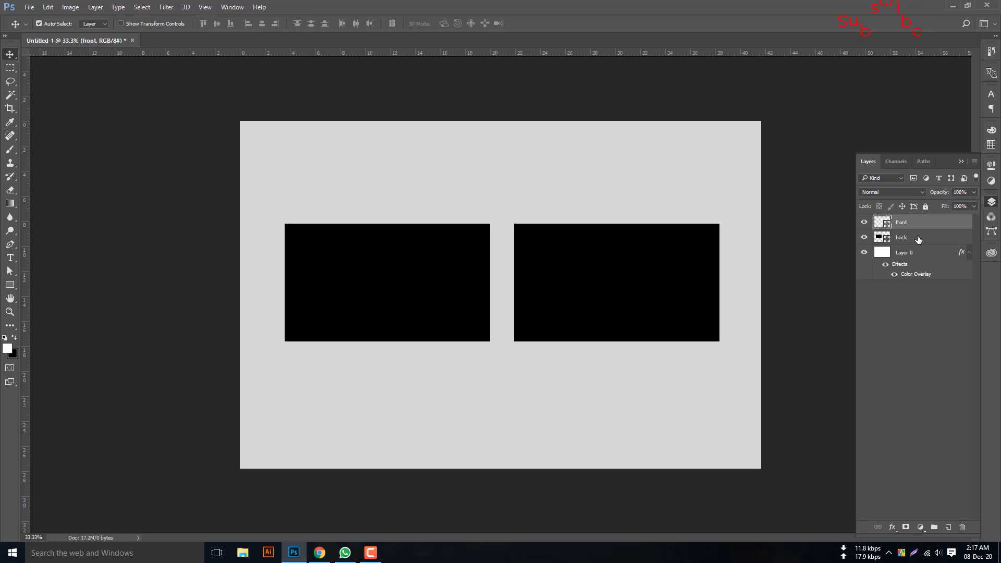
{"action": "left_click", "coordinate": [919, 240]}
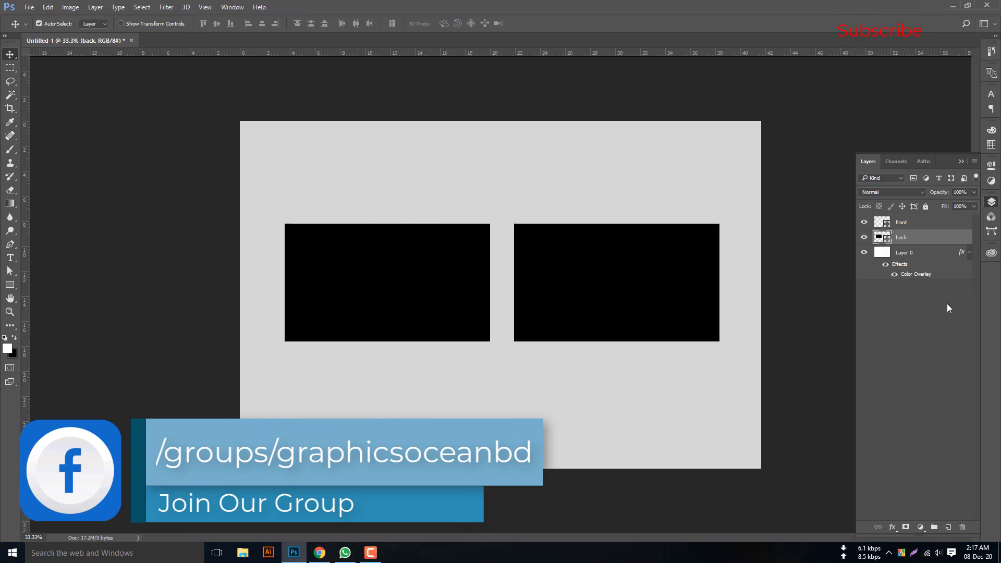
Convert the front layer and the back layer into separate smart objects
{"action": "left_click", "coordinate": [927, 225]}
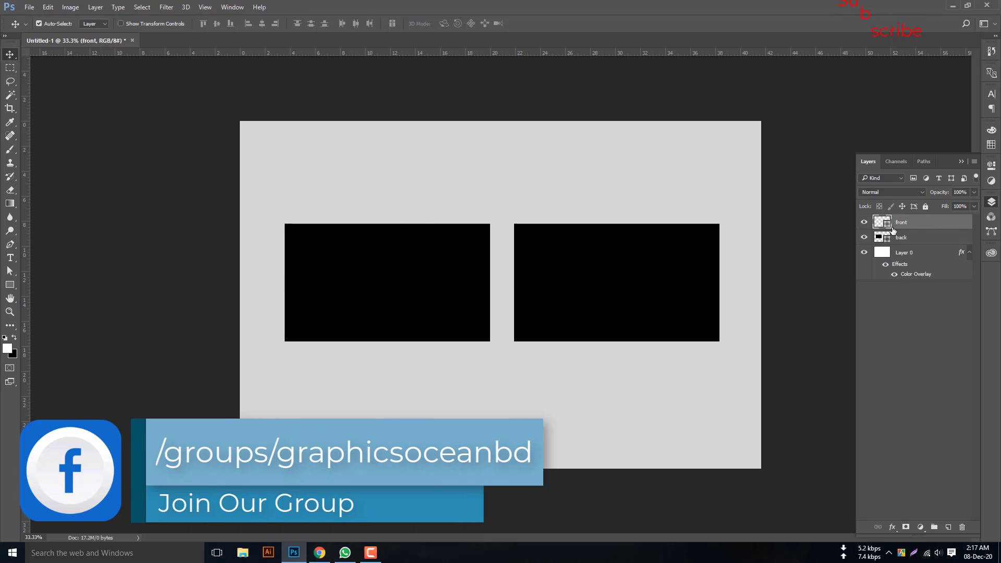
{"action": "right_click", "coordinate": [934, 228]}
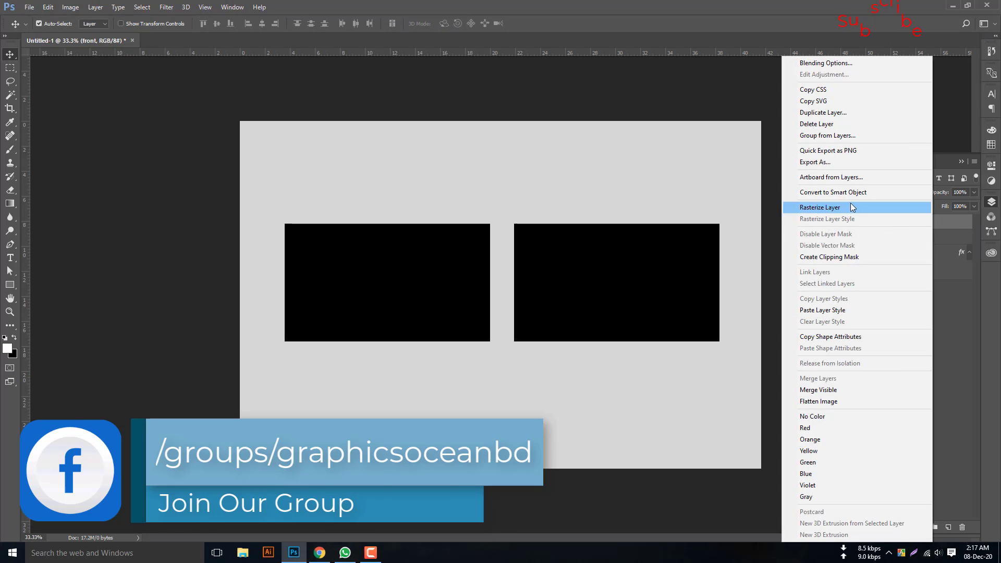
{"action": "left_click", "coordinate": [837, 192]}
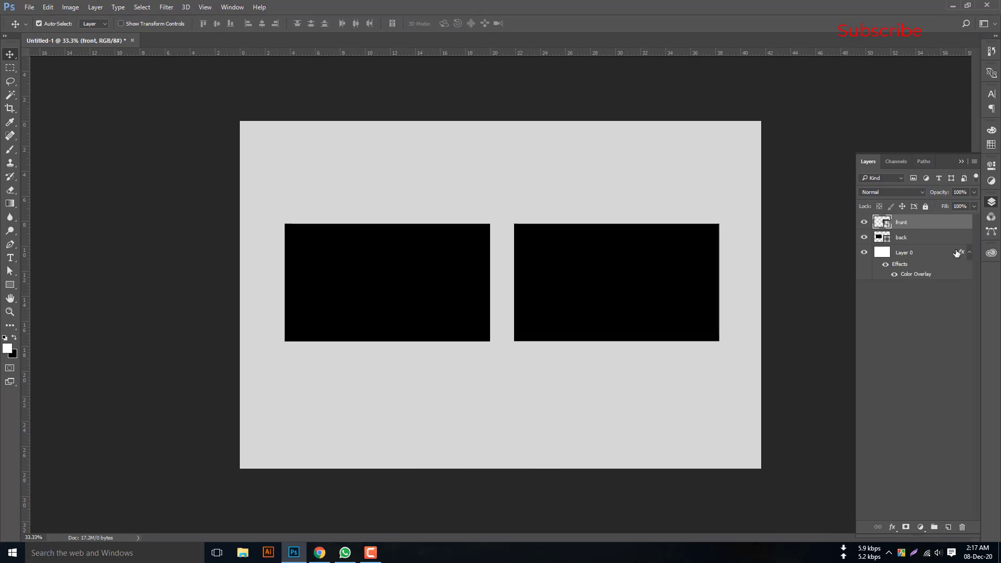
{"action": "left_click", "coordinate": [907, 240]}
{"action": "right_click", "coordinate": [906, 240]}
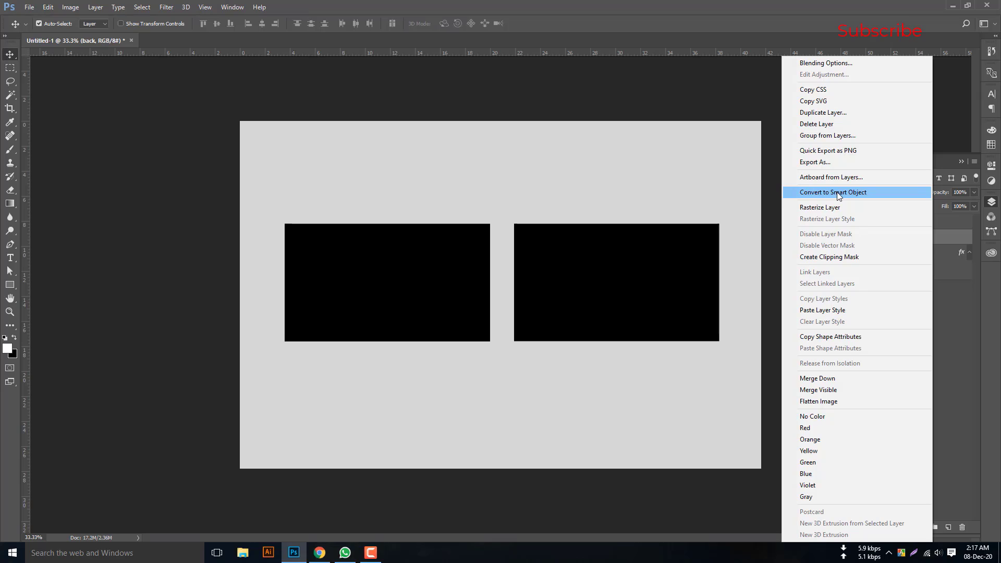
{"action": "left_click", "coordinate": [837, 193]}
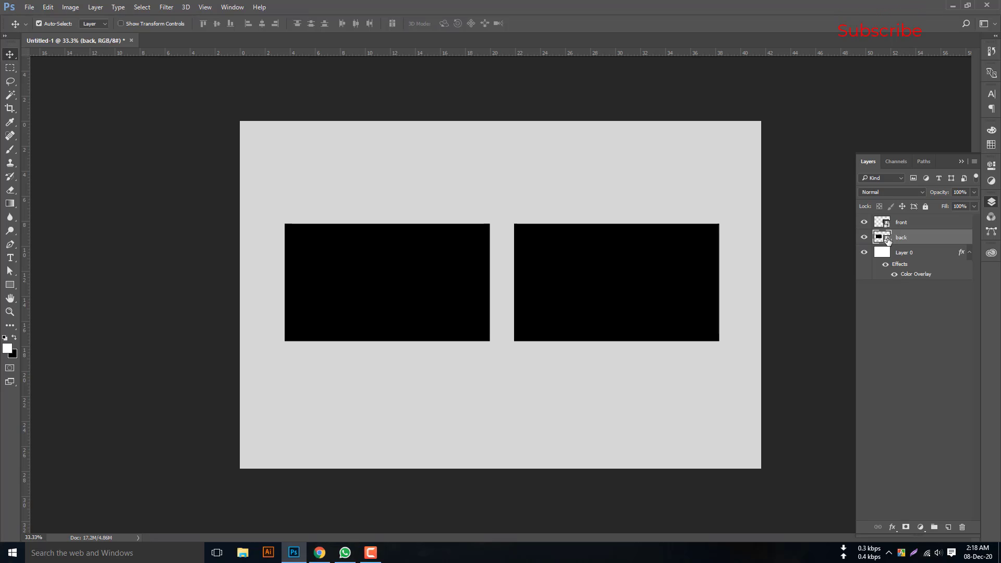
Open the back smart object's contents, place 2.png from the Desktop as an embedded image, and enlarge it to cover the whole card
{"action": "double_click", "coordinate": [888, 239]}
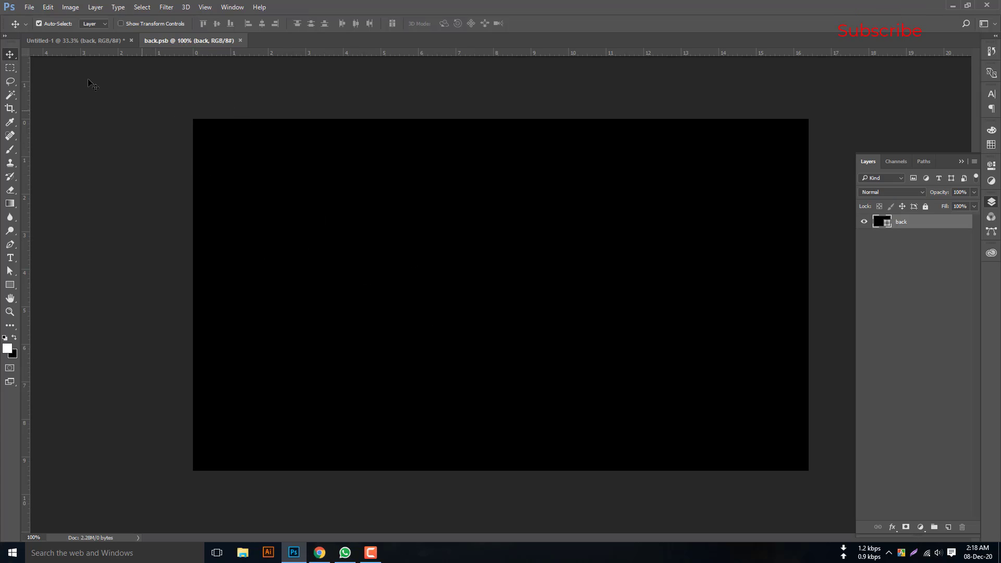
{"action": "left_click", "coordinate": [29, 7]}
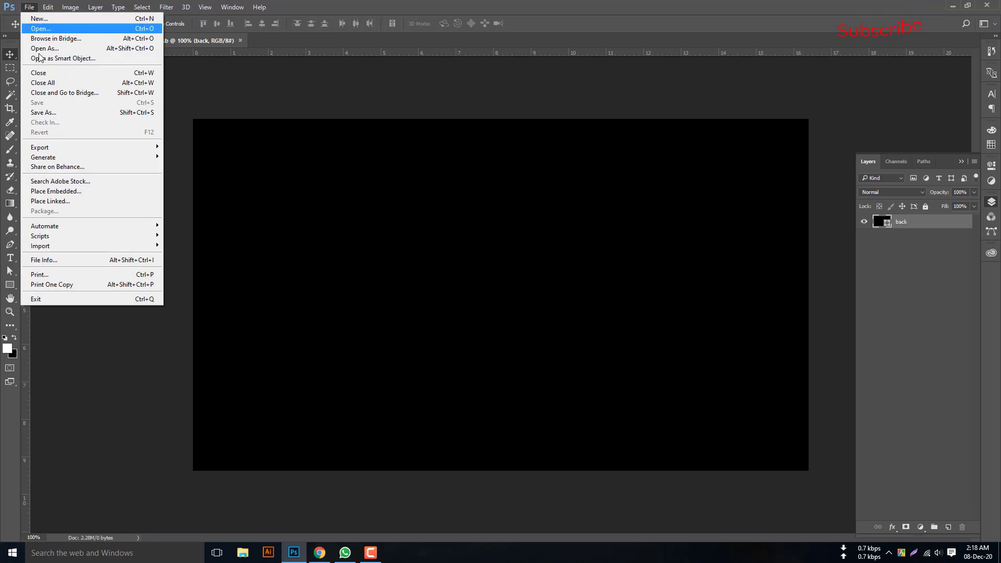
{"action": "left_click", "coordinate": [53, 191]}
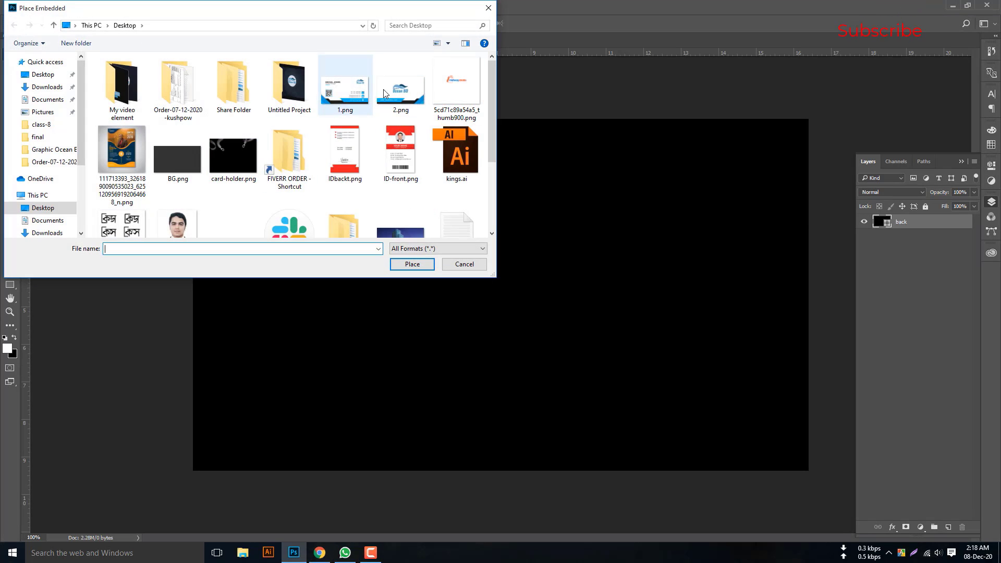
{"action": "left_click", "coordinate": [345, 104]}
{"action": "left_click", "coordinate": [408, 102]}
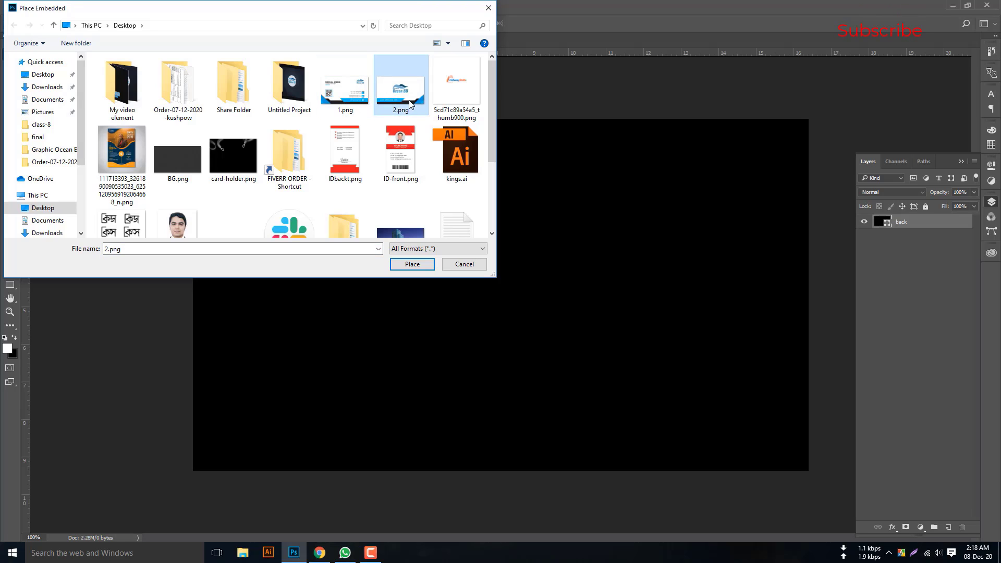
{"action": "left_click", "coordinate": [305, 97]}
{"action": "left_click", "coordinate": [404, 96]}
{"action": "left_click", "coordinate": [348, 94]}
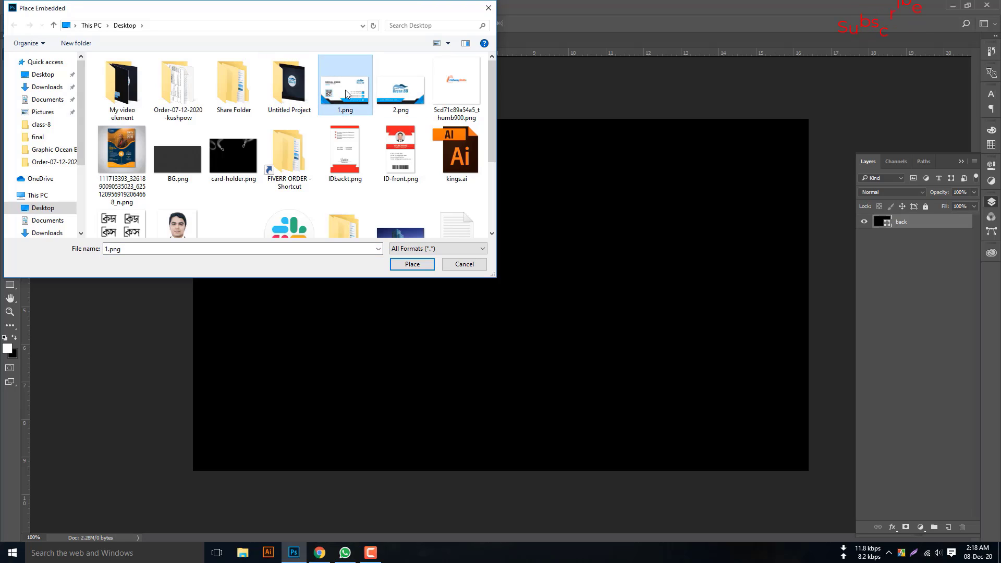
{"action": "left_click", "coordinate": [409, 93]}
{"action": "left_click", "coordinate": [414, 265]}
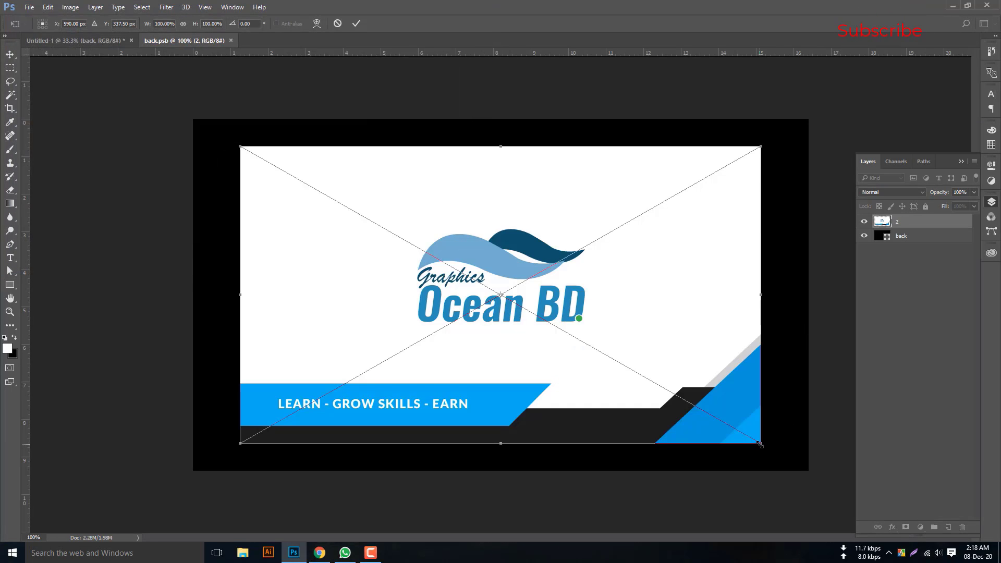
{"action": "left_click_drag", "start_coordinate": [764, 445], "coordinate": [803, 483]}
{"action": "left_click", "coordinate": [357, 24]}
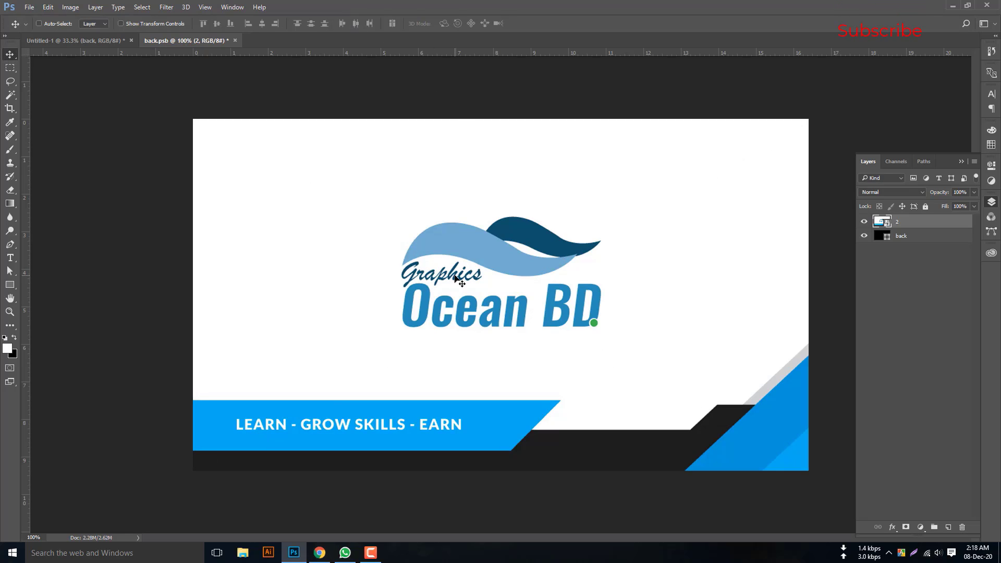
Save the edited back smart object and close it to return to the main document
{"action": "left_click", "coordinate": [29, 7]}
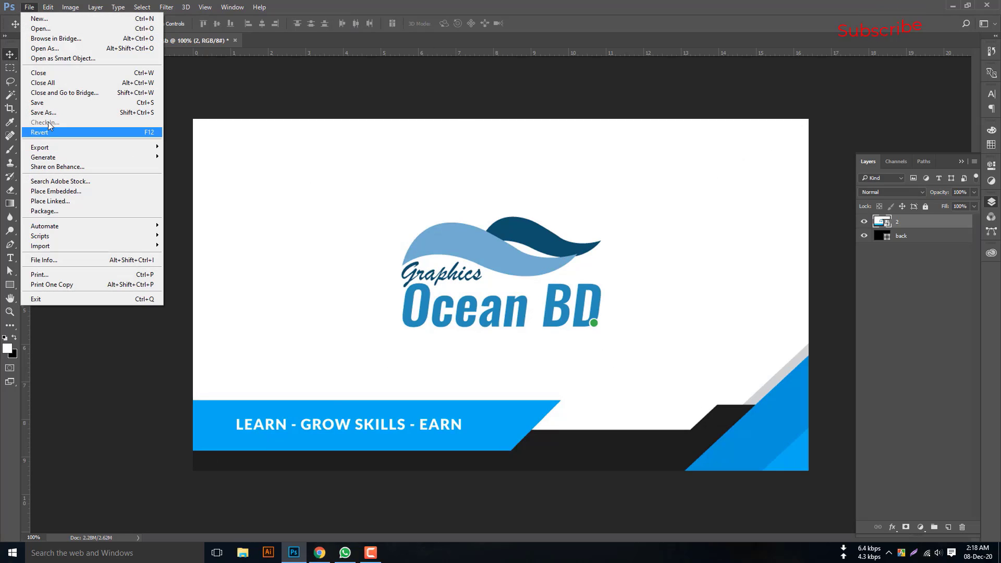
{"action": "left_click", "coordinate": [48, 103]}
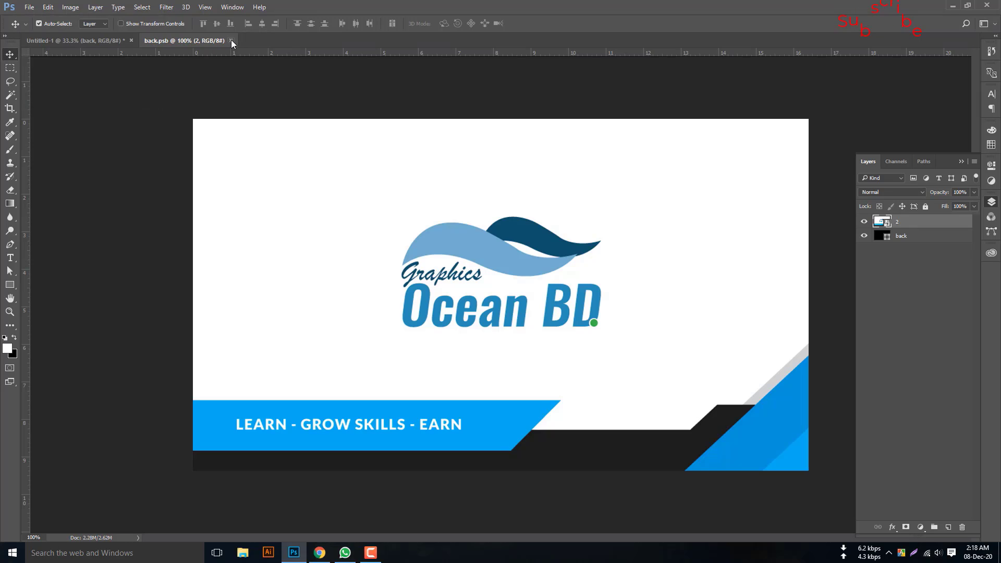
{"action": "left_click", "coordinate": [231, 40]}
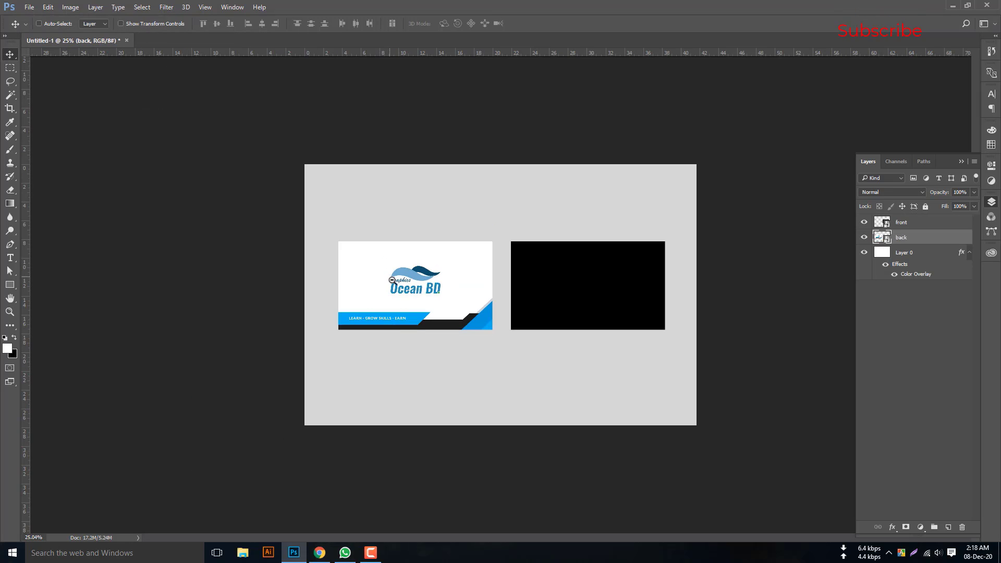
{"action": "left_click", "coordinate": [392, 280], "text": "ctrl"}
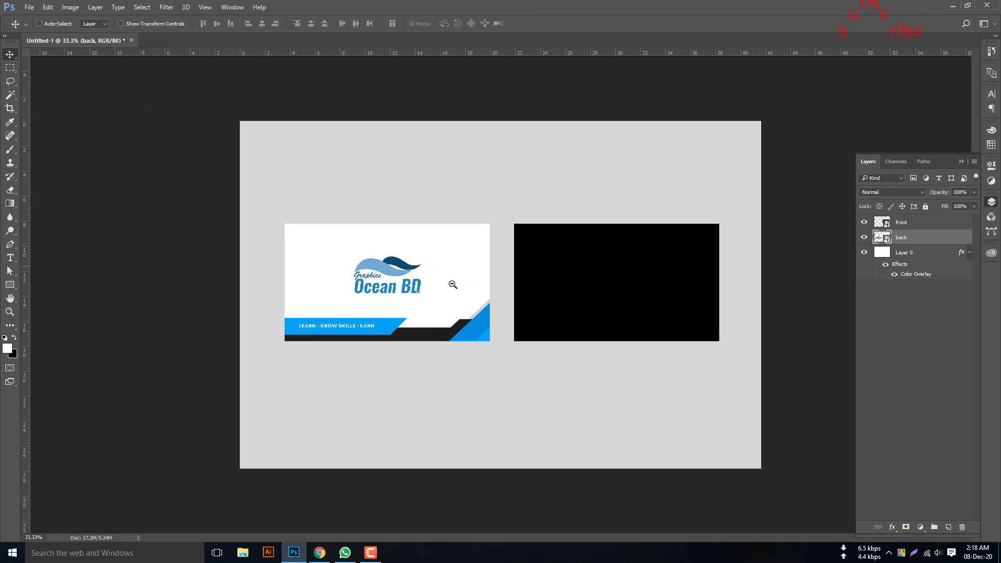
Open the front smart object's contents, place image 1 from the Desktop as embedded, and enlarge it to about 118.7% to cover the whole card
{"action": "left_click", "coordinate": [640, 268]}
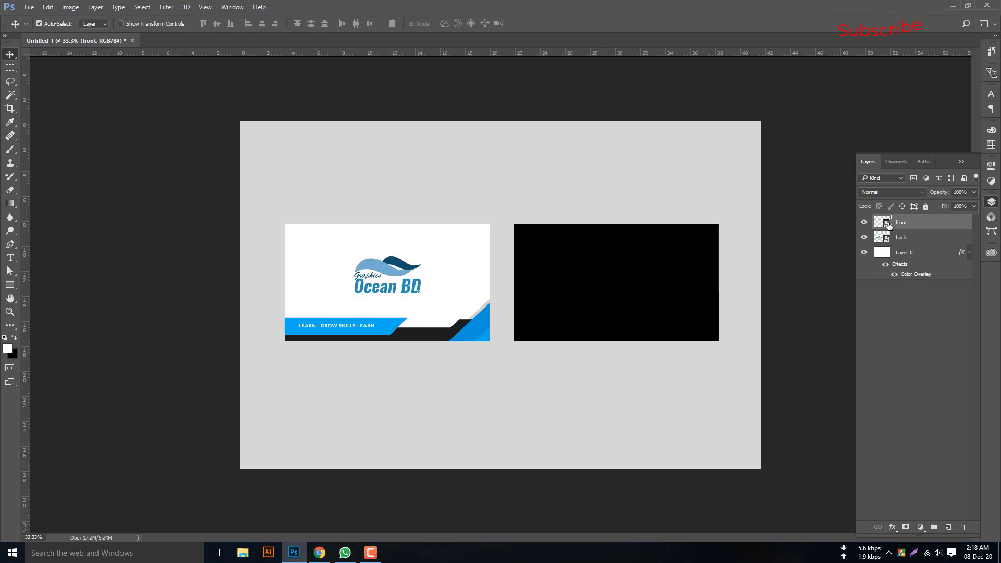
{"action": "double_click", "coordinate": [888, 227]}
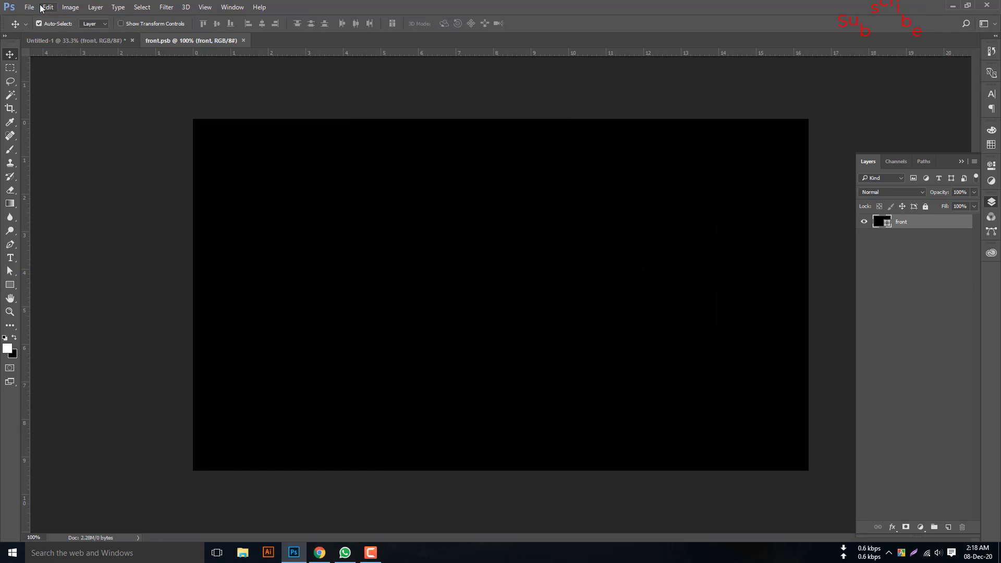
{"action": "left_click", "coordinate": [30, 7]}
{"action": "left_click", "coordinate": [68, 192]}
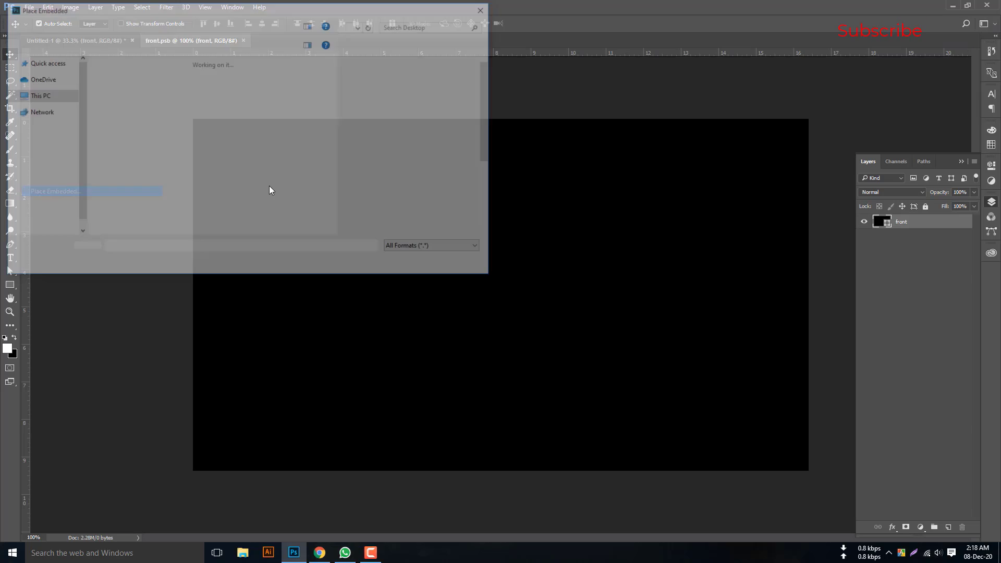
{"action": "double_click", "coordinate": [350, 94]}
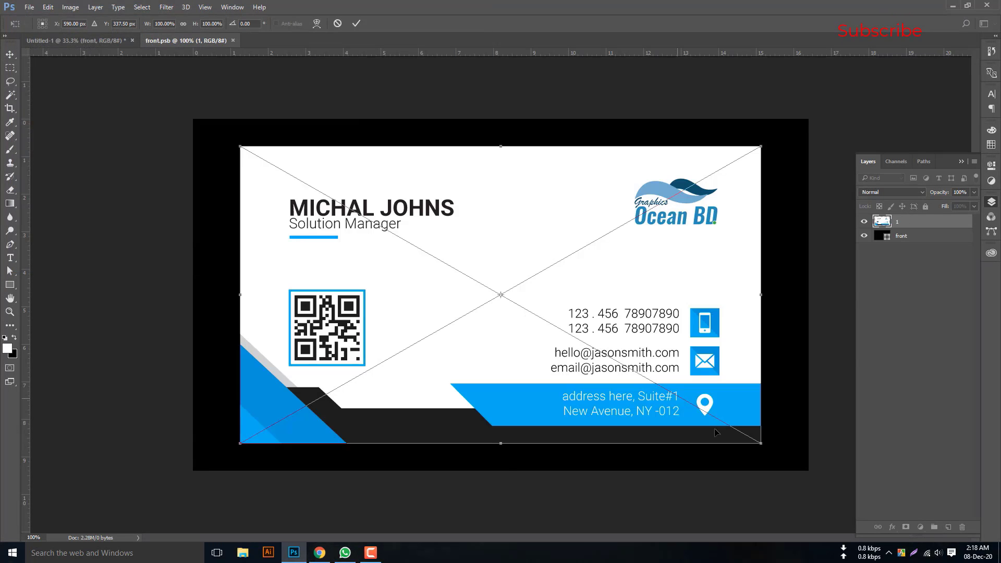
{"action": "left_click_drag", "start_coordinate": [763, 447], "coordinate": [806, 485]}
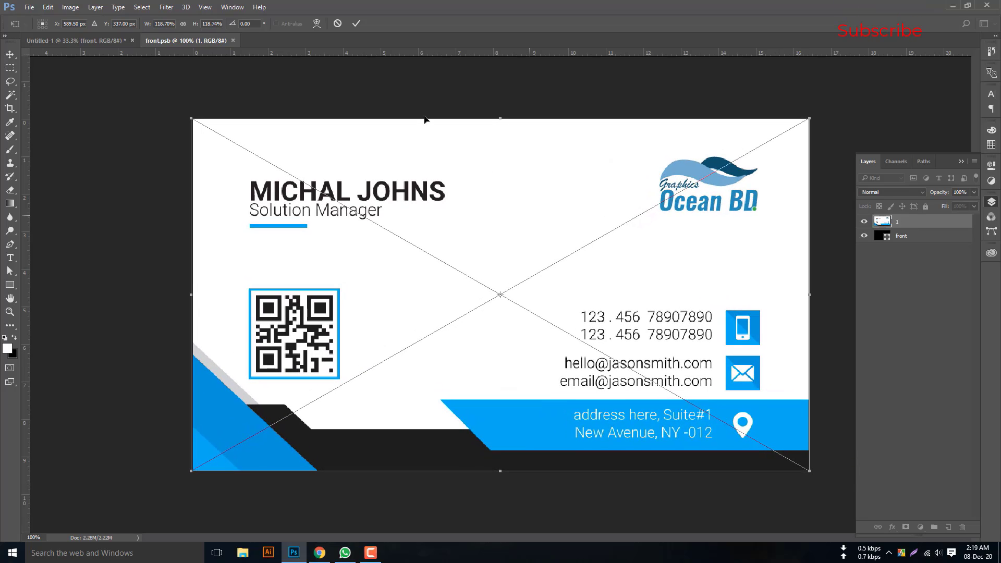
{"action": "left_click", "coordinate": [357, 25]}
Save the edited front smart object and close it to return to the main document
{"action": "key", "text": "ctrl+s"}
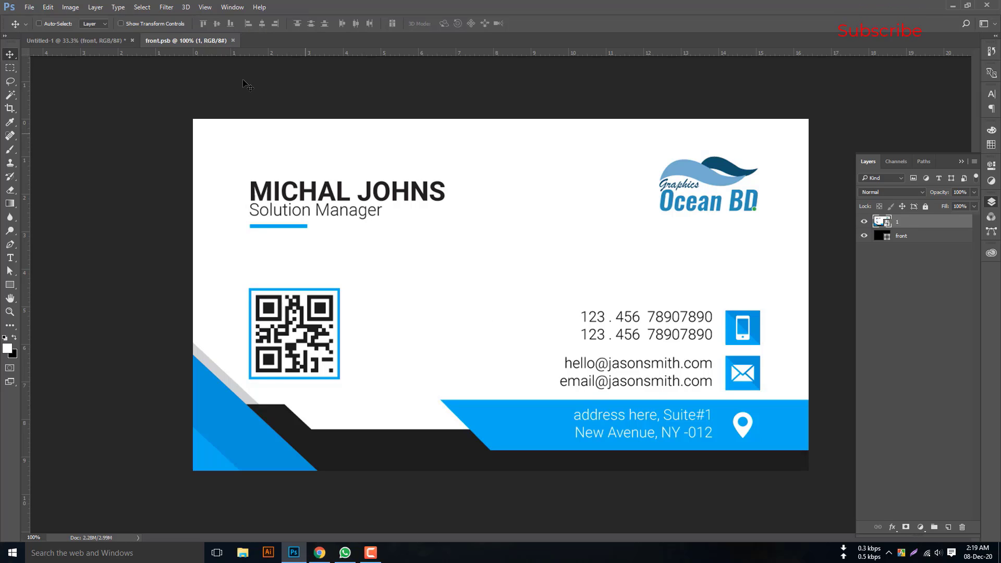
{"action": "left_click", "coordinate": [232, 40]}
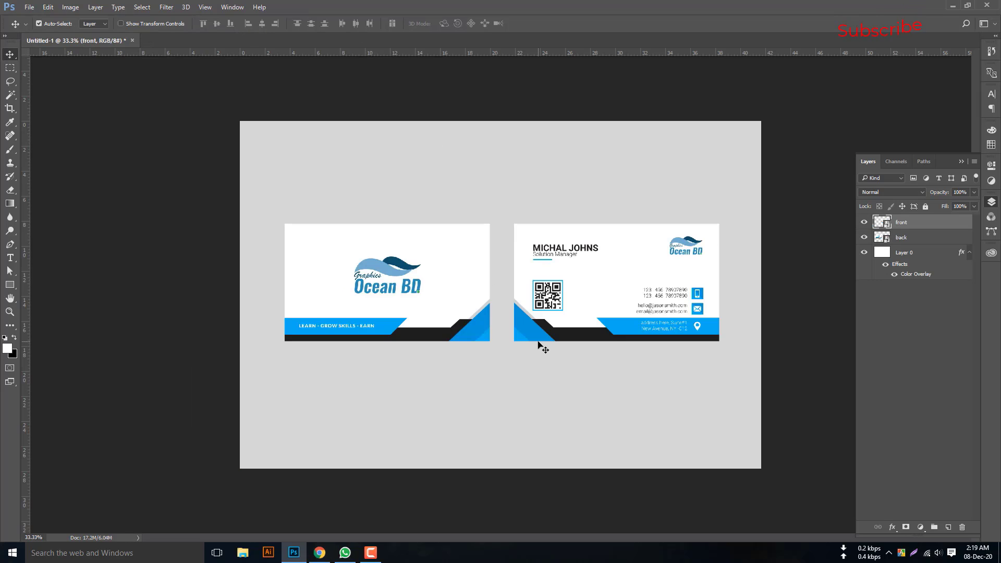
{"action": "scroll", "coordinate": [482, 356], "scroll_direction": "down", "scroll_amount": 3}
{"action": "scroll", "coordinate": [484, 295], "scroll_direction": "up", "scroll_amount": 6}
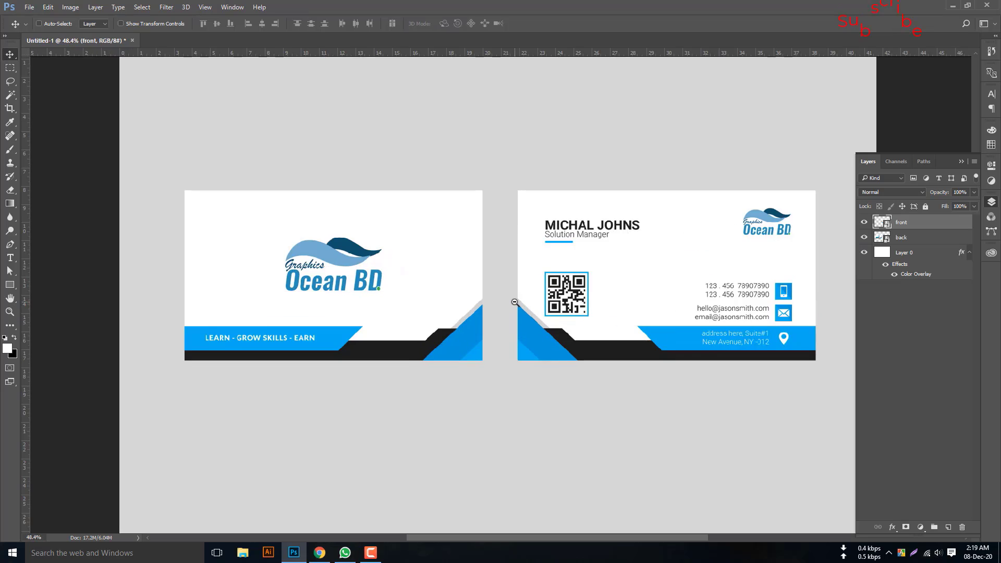
{"action": "scroll", "coordinate": [516, 302], "scroll_direction": "down", "scroll_amount": 2}
{"action": "scroll", "coordinate": [512, 308], "scroll_direction": "down", "scroll_amount": 1}
{"action": "scroll", "coordinate": [512, 308], "scroll_direction": "up", "scroll_amount": 1}
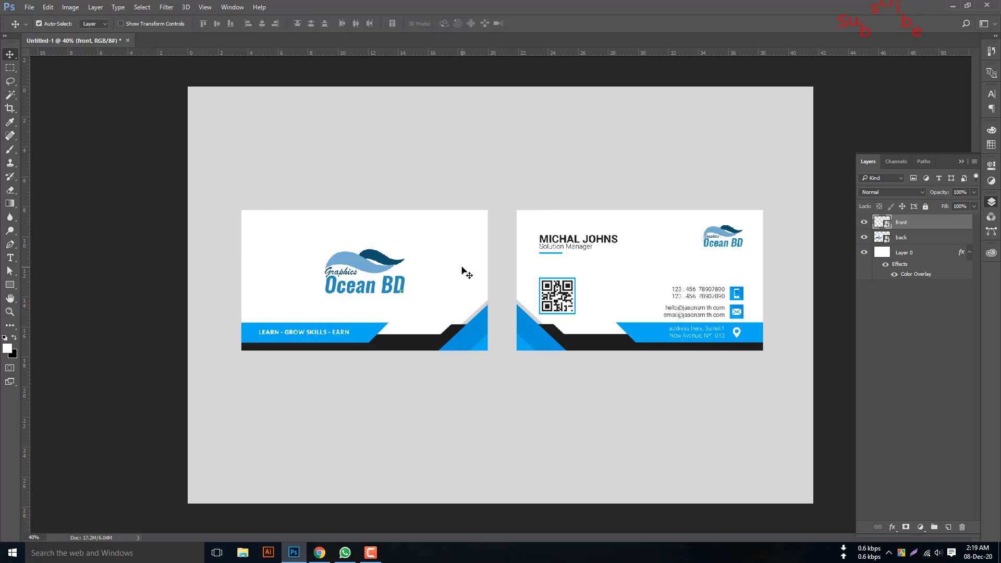
{"action": "left_click", "coordinate": [545, 331]}
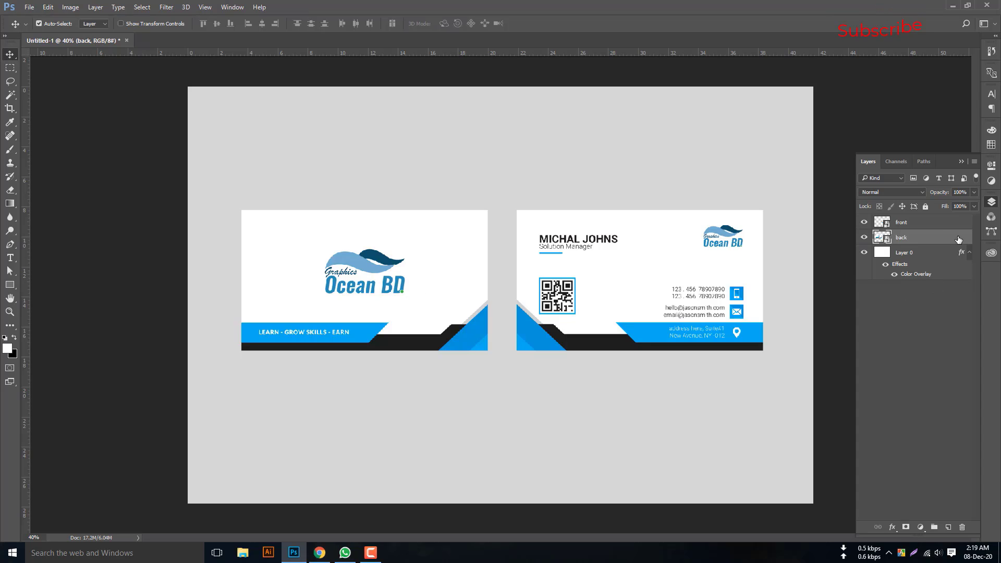
{"action": "double_click", "coordinate": [958, 239]}
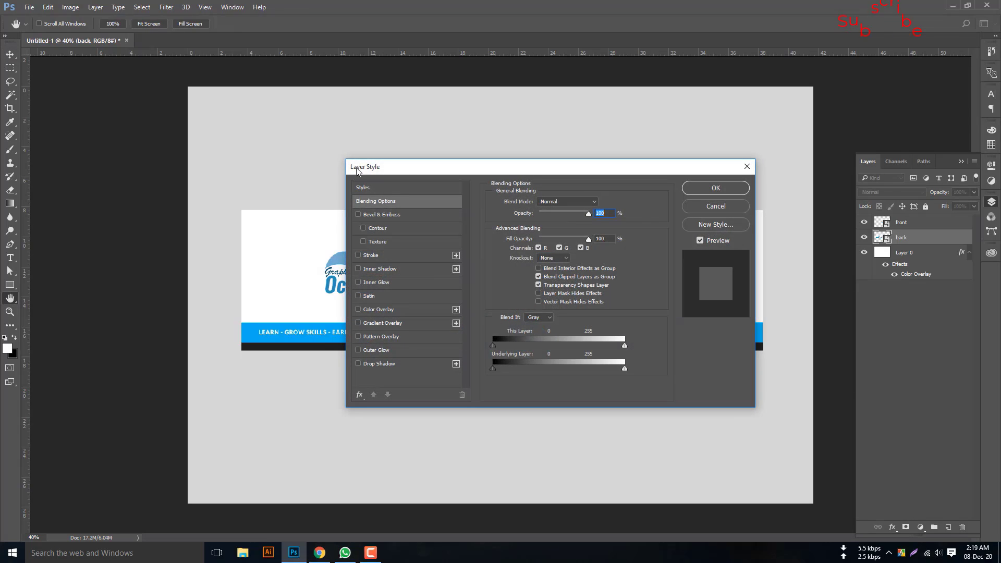
{"action": "left_click", "coordinate": [747, 166]}
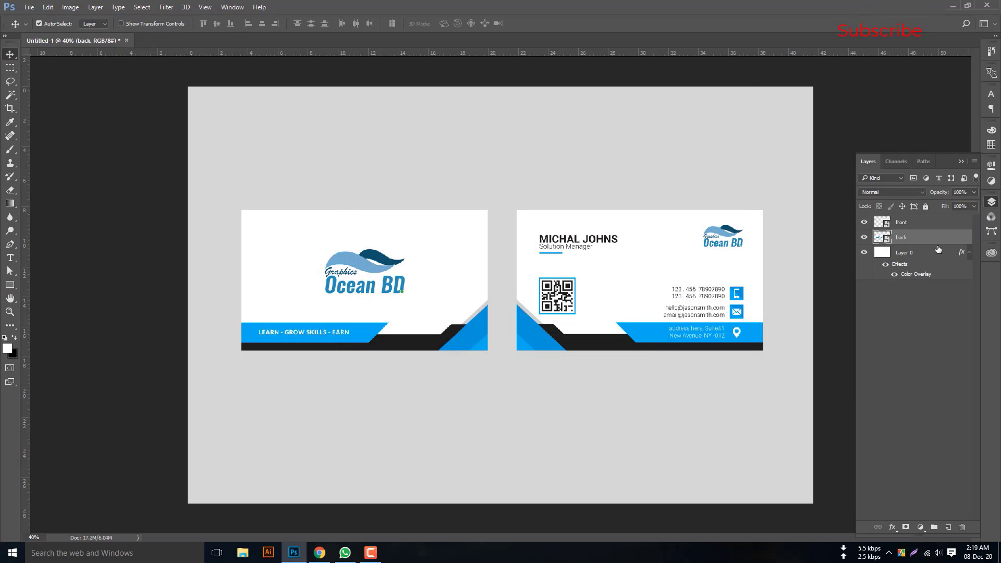
Apply a Drop Shadow to the back layer, setting its opacity to 26% and adjusting its angle
{"action": "right_click", "coordinate": [939, 239]}
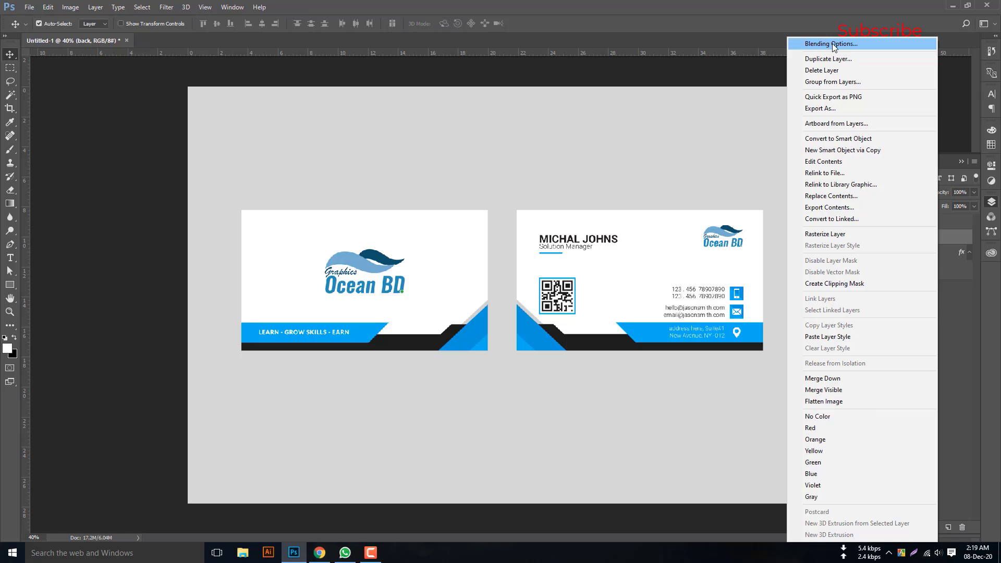
{"action": "left_click", "coordinate": [840, 44]}
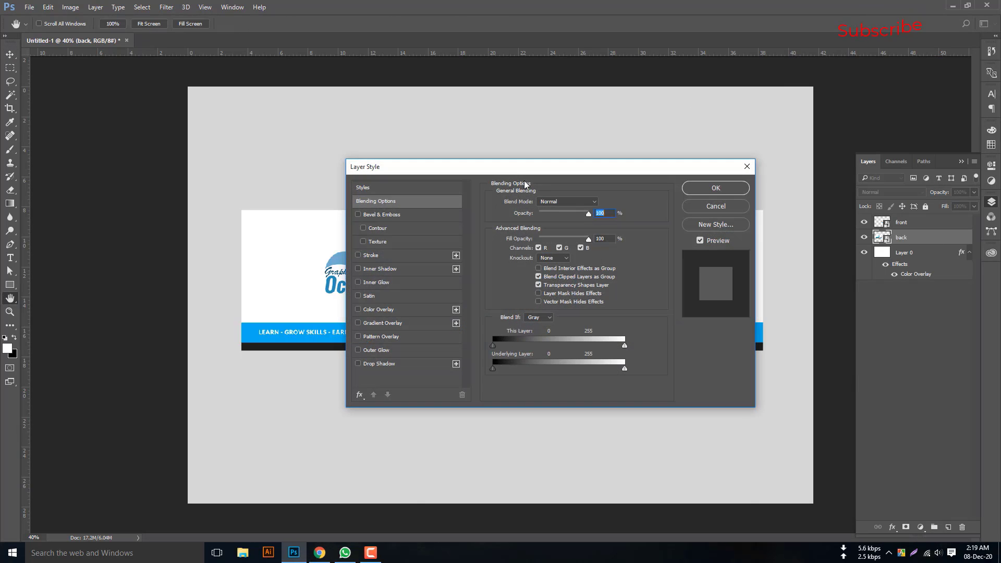
{"action": "left_click_drag", "start_coordinate": [509, 168], "coordinate": [704, 115]}
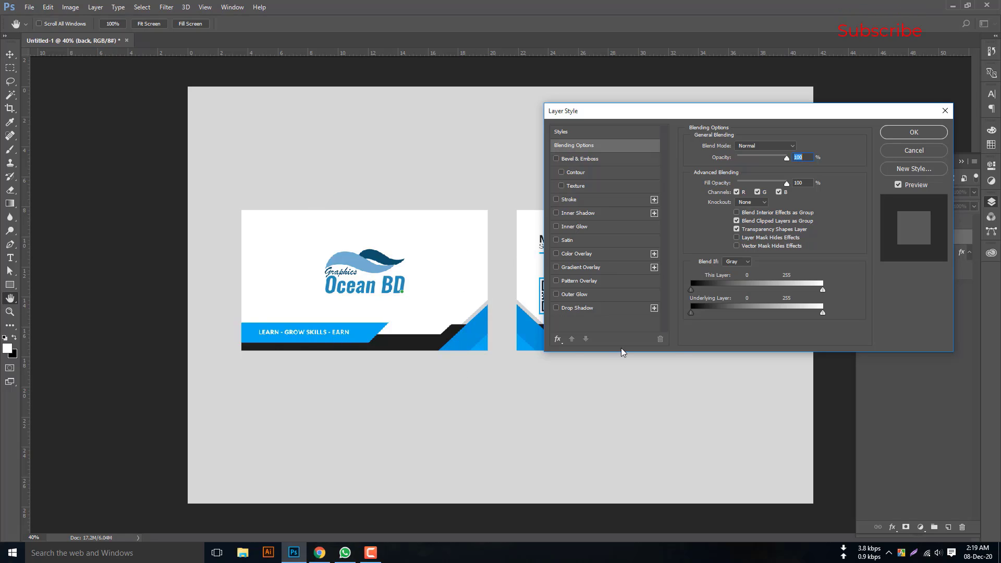
{"action": "left_click", "coordinate": [593, 309]}
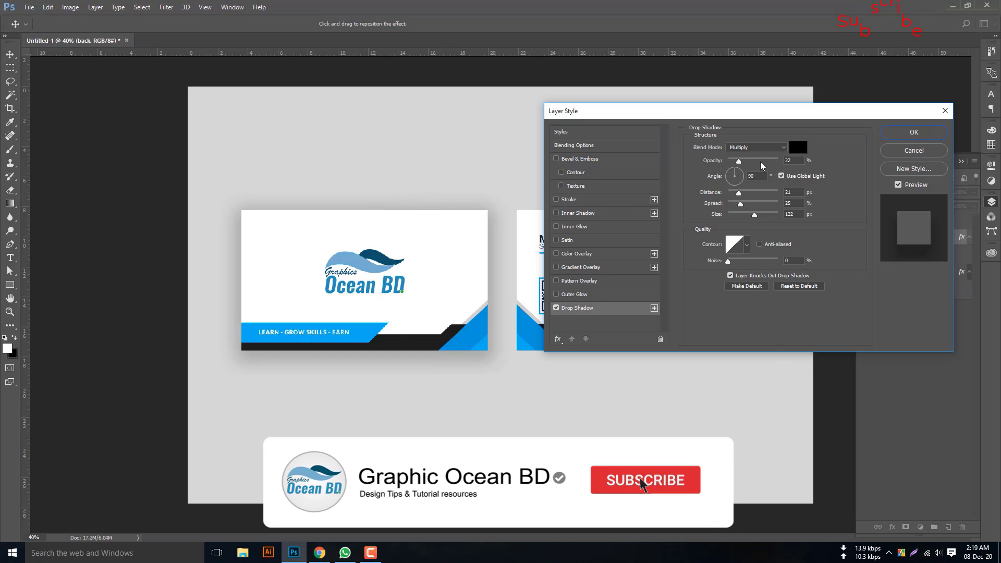
{"action": "left_click_drag", "start_coordinate": [751, 114], "coordinate": [725, 145]}
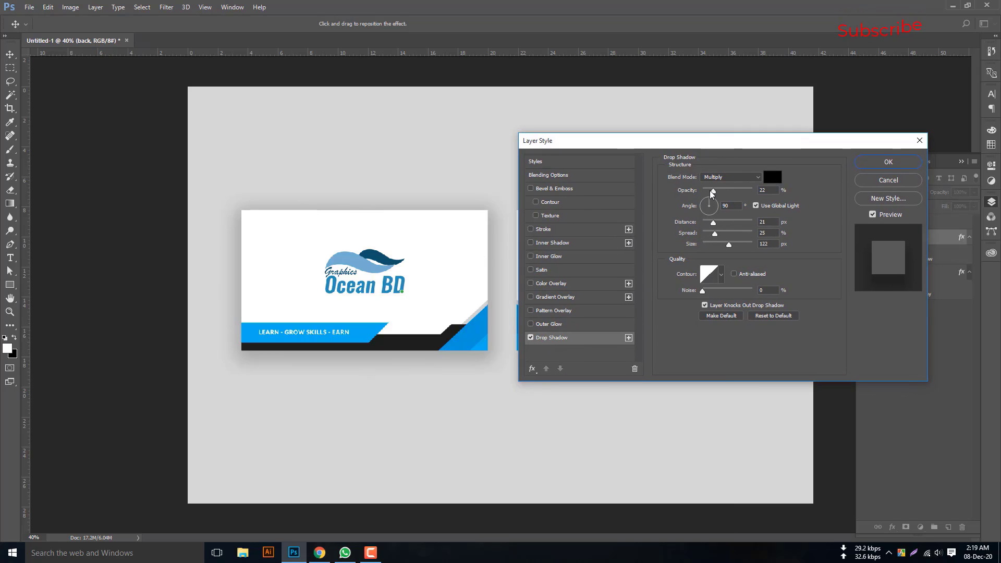
{"action": "mouse_move", "coordinate": [714, 193]}
{"action": "left_mouse_down"}
{"action": "mouse_move", "coordinate": [735, 192]}
{"action": "mouse_move", "coordinate": [716, 193]}
{"action": "left_mouse_up"}
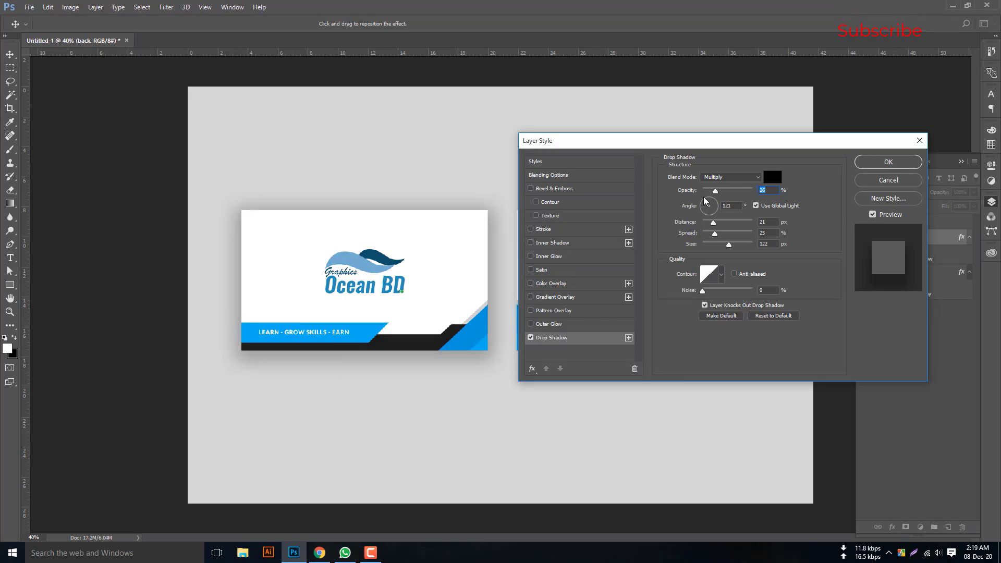
{"action": "key", "text": "Tab"}
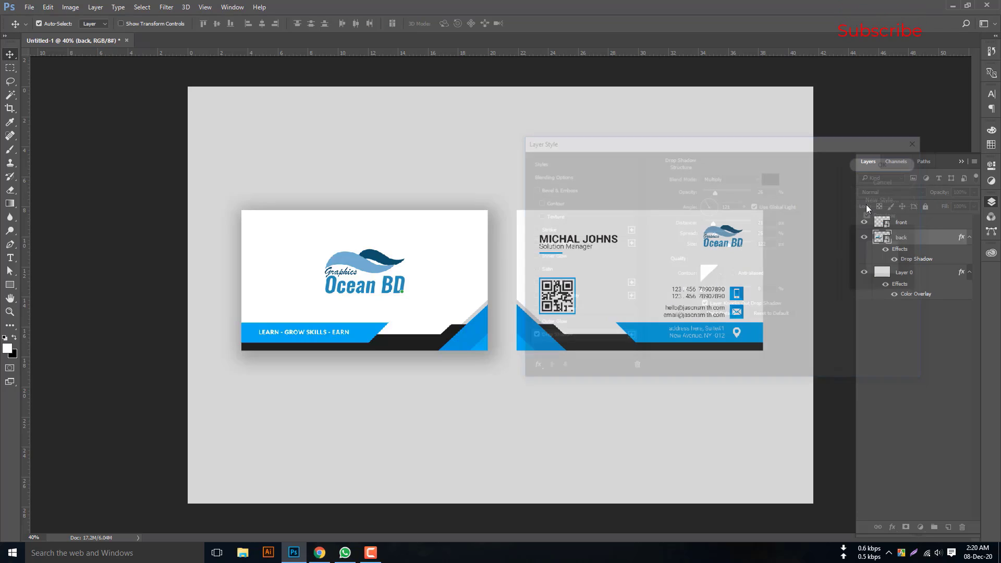
{"action": "left_click", "coordinate": [877, 167]}
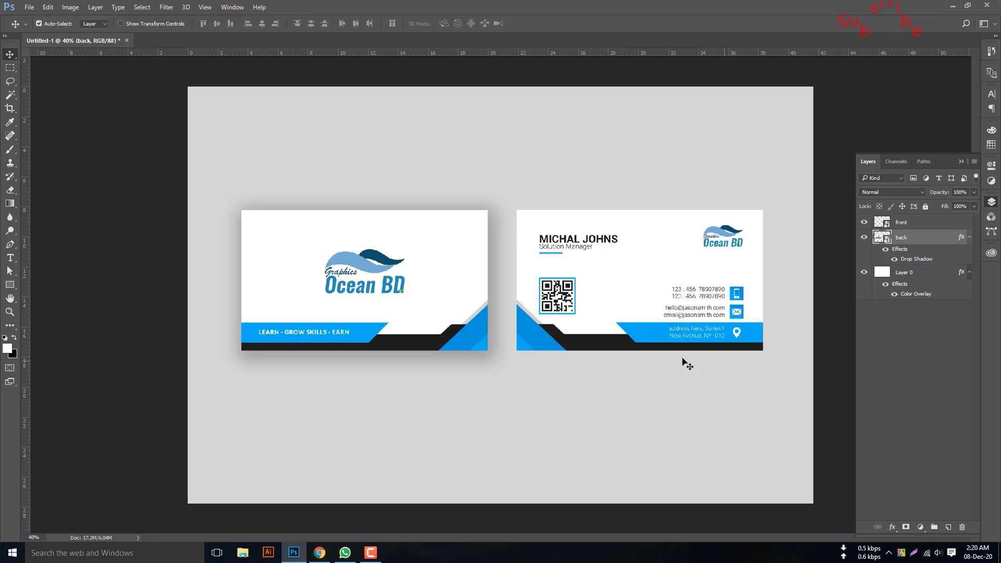
Copy the back layer's drop shadow style and paste it onto the front layer
{"action": "right_click", "coordinate": [933, 245]}
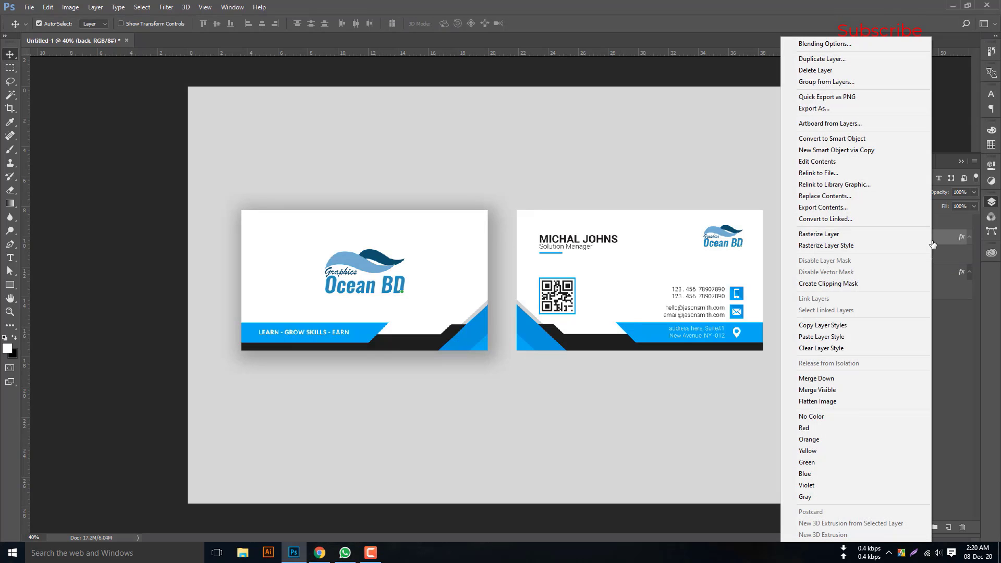
{"action": "left_click", "coordinate": [945, 239]}
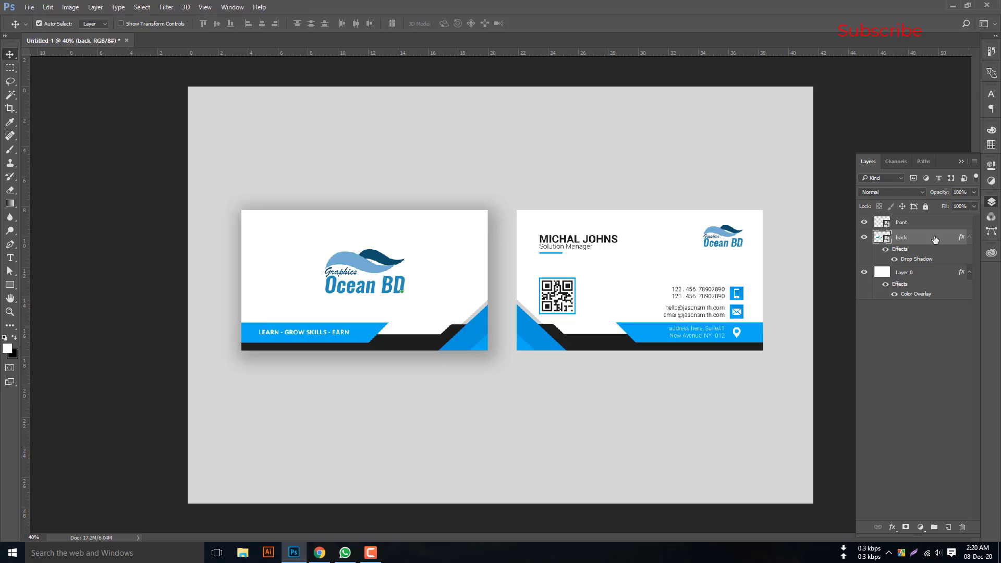
{"action": "right_click", "coordinate": [935, 239]}
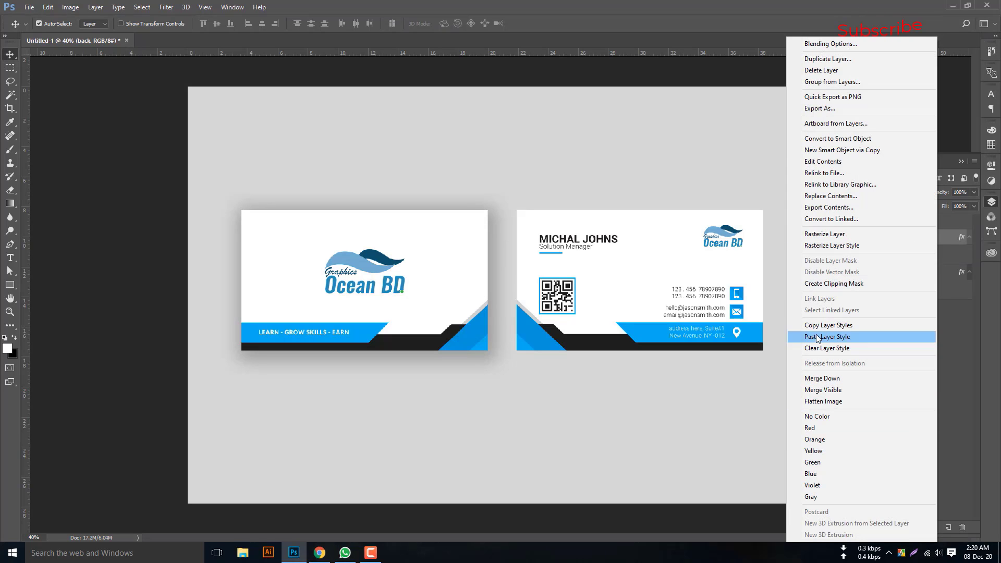
{"action": "left_click", "coordinate": [819, 327]}
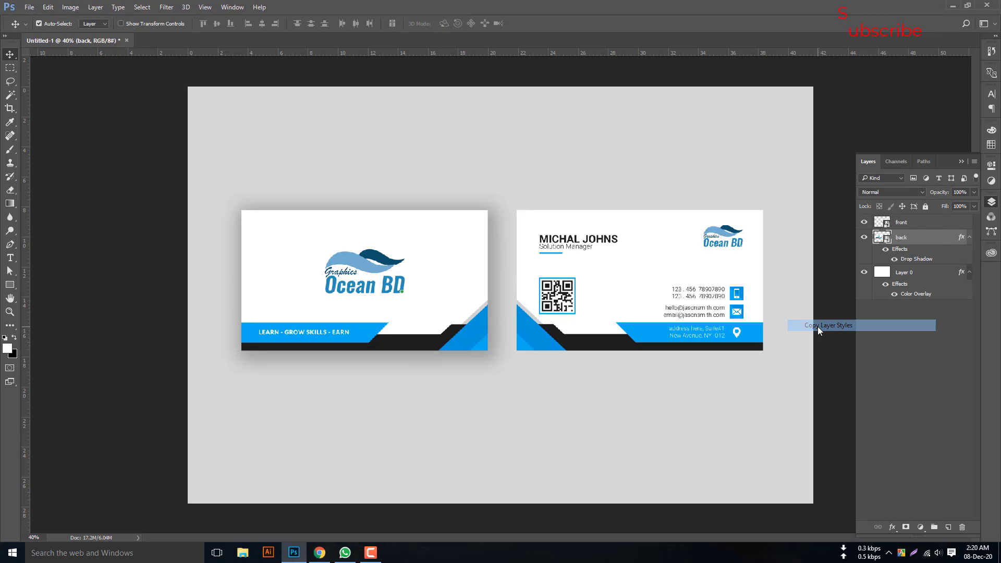
{"action": "left_click", "coordinate": [924, 227]}
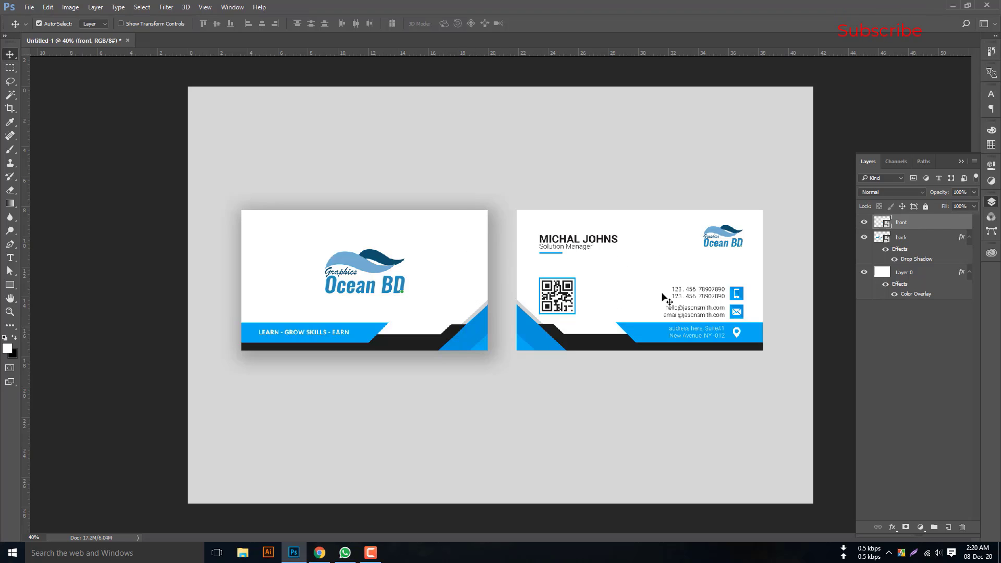
{"action": "right_click", "coordinate": [941, 228]}
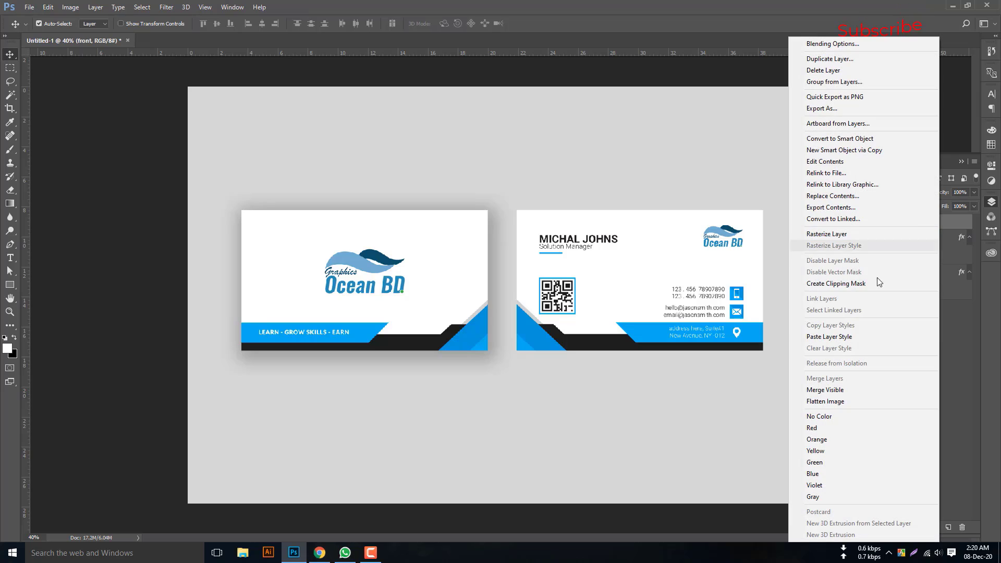
{"action": "left_click", "coordinate": [843, 341]}
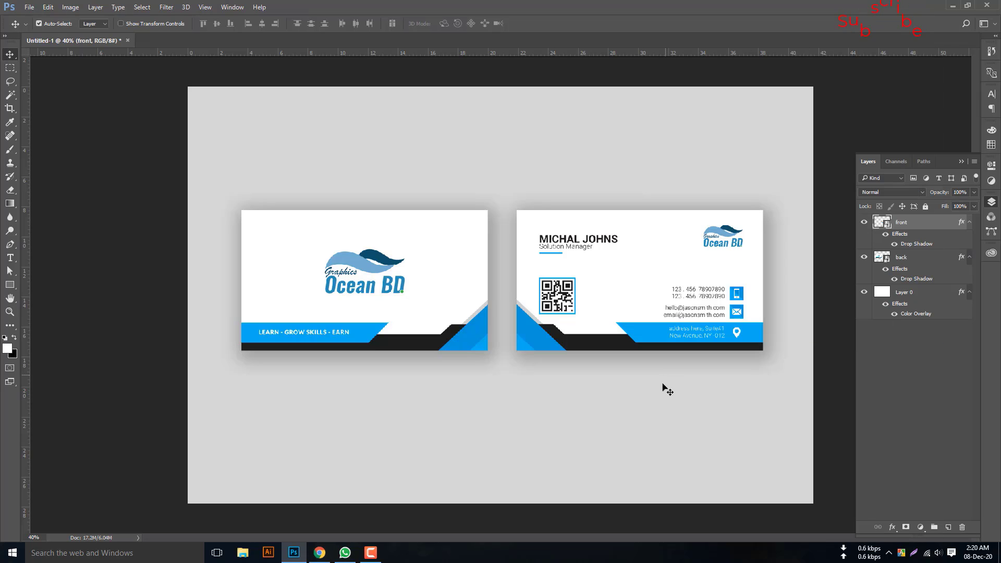
{"action": "left_click", "coordinate": [503, 335]}
{"action": "scroll", "coordinate": [584, 268], "scroll_direction": "down", "scroll_amount": 3}
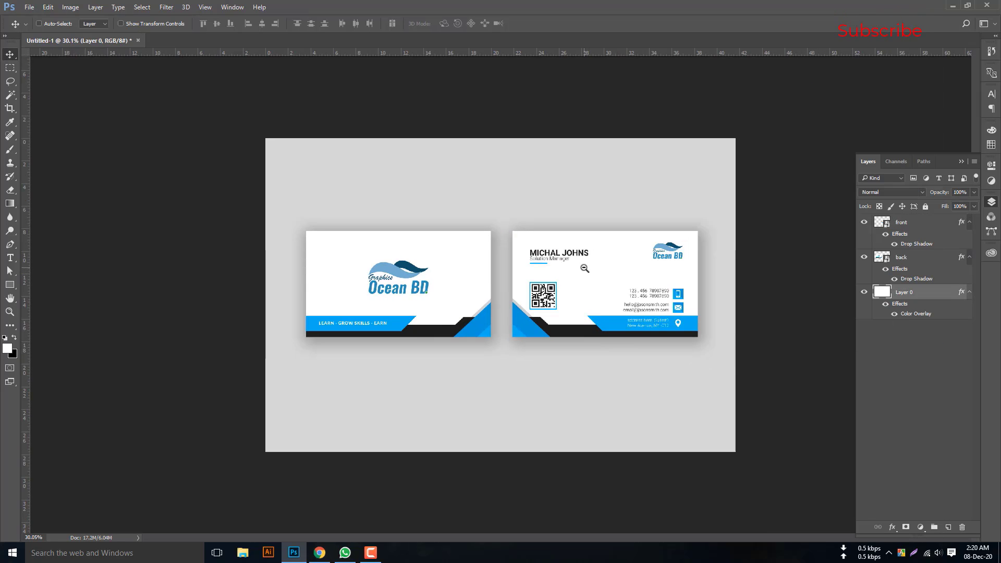
{"action": "scroll", "coordinate": [584, 268], "scroll_direction": "up", "scroll_amount": 4}
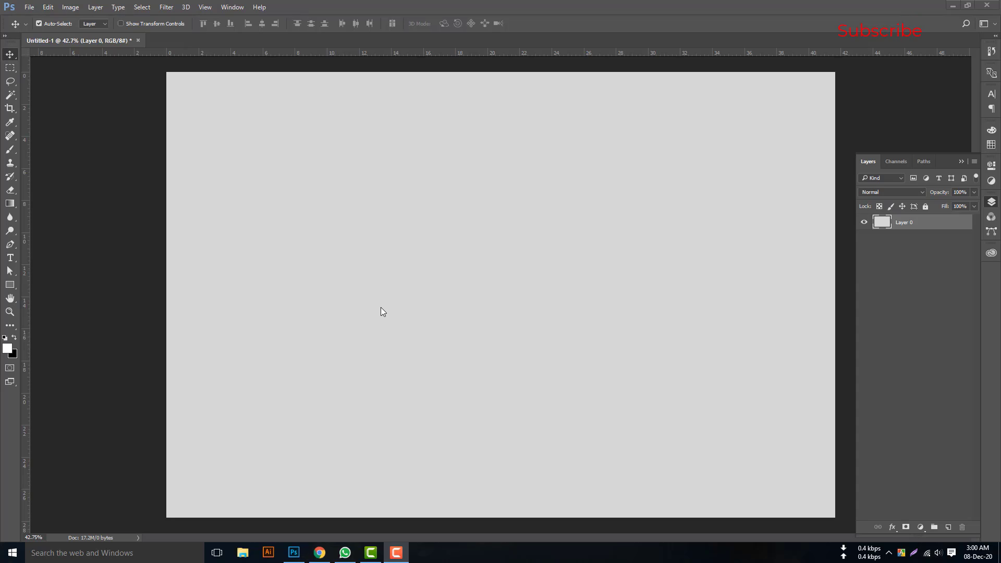
Create a rectangle 3.5 in wide and 2 in high on the empty grey background
{"action": "left_click", "coordinate": [9, 284]}
{"action": "left_click", "coordinate": [329, 275]}
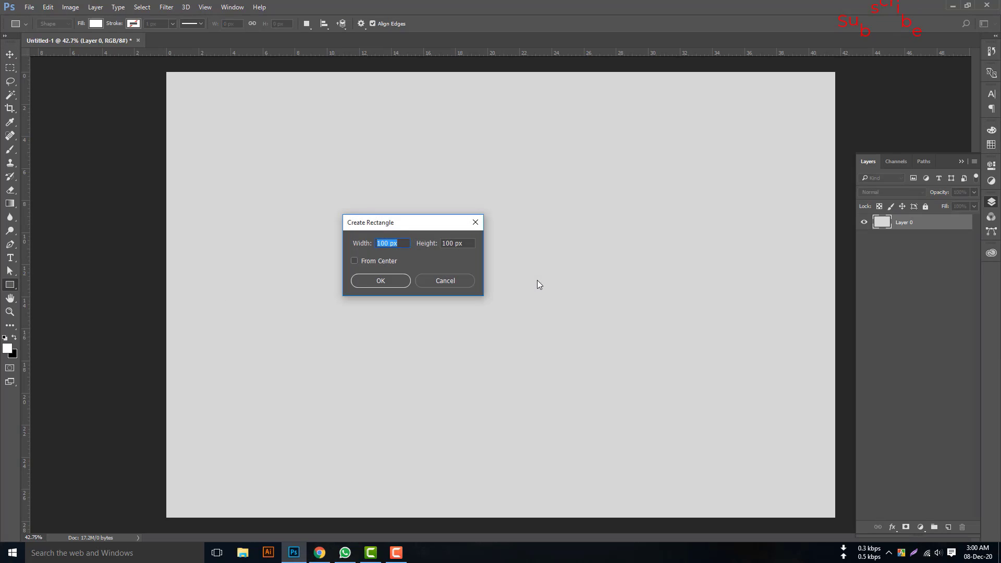
{"action": "type", "text": "3.5 in"}
{"action": "key", "text": "Tab"}
{"action": "type", "text": "2 in"}
{"action": "key", "text": "Return"}
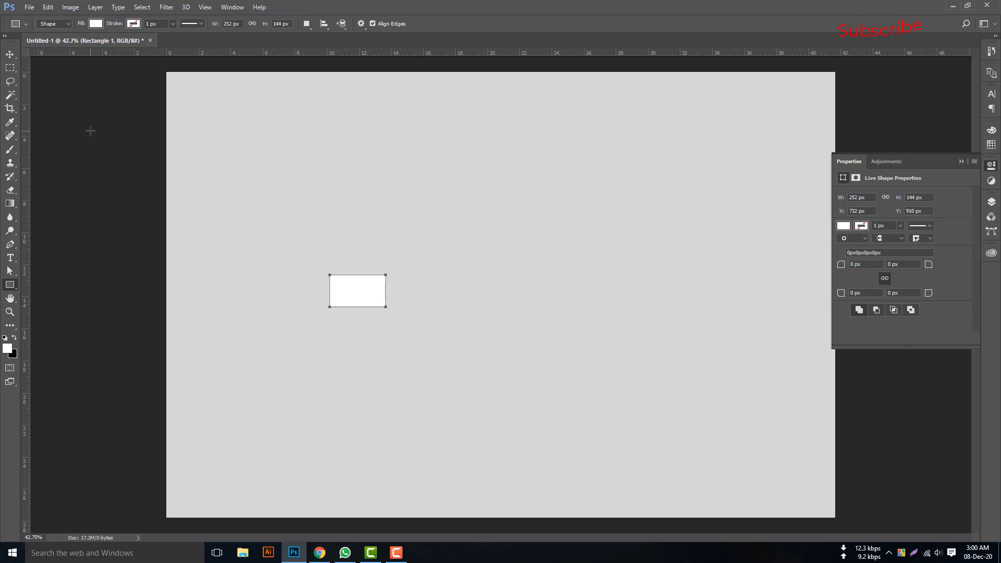
Enlarge the white rectangle proportionally around its centre to about 1053 by 602 px
{"action": "key", "text": "ctrl+t"}
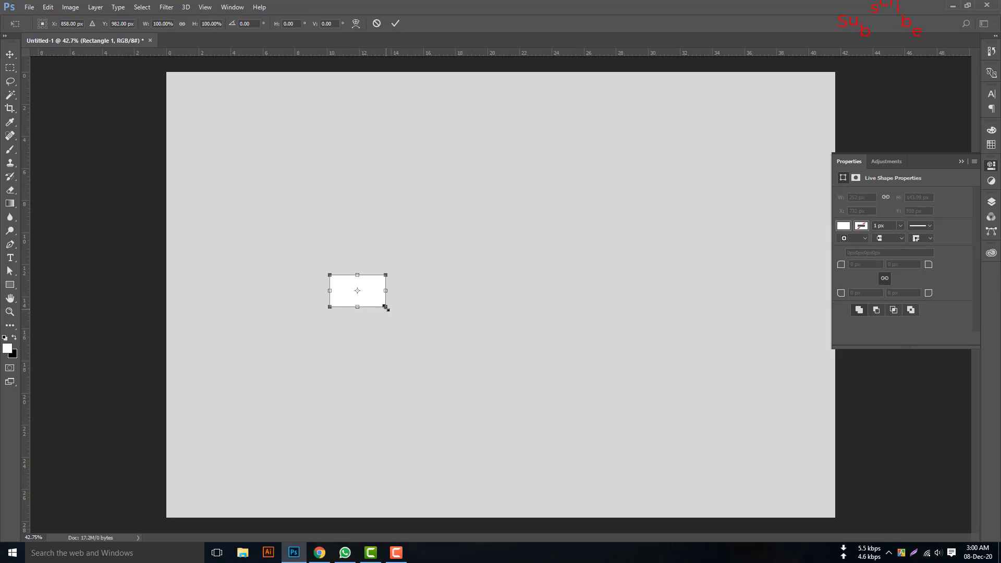
{"action": "left_click_drag", "start_coordinate": [386, 308], "coordinate": [468, 369]}
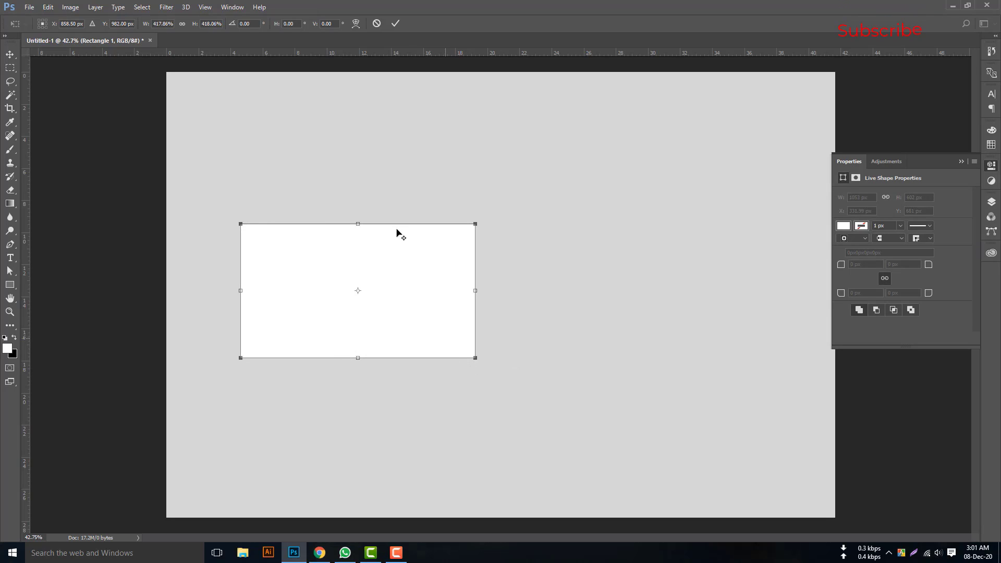
{"action": "left_click", "coordinate": [395, 25]}
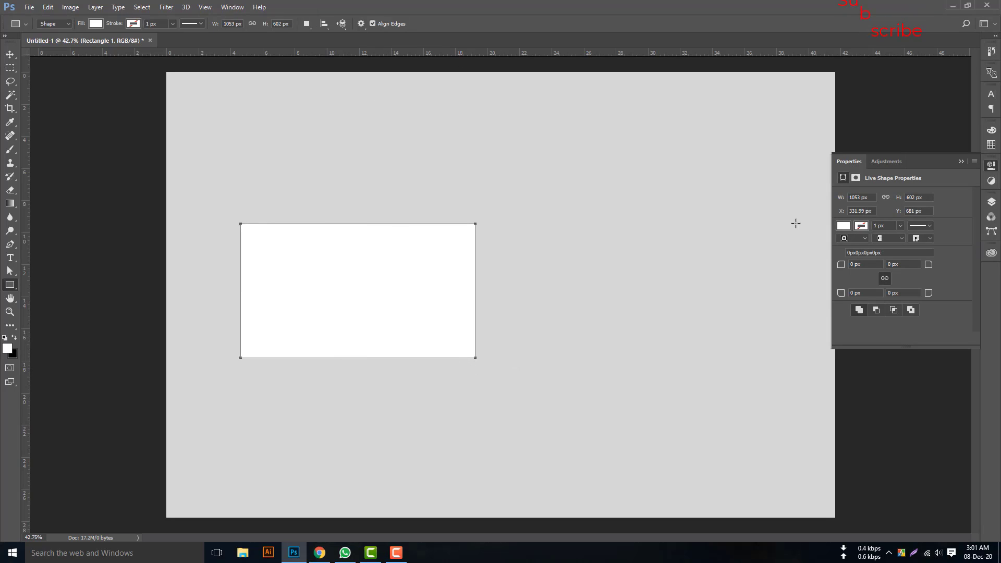
Fill the white rectangle on the grey background with black
{"action": "left_click", "coordinate": [845, 228]}
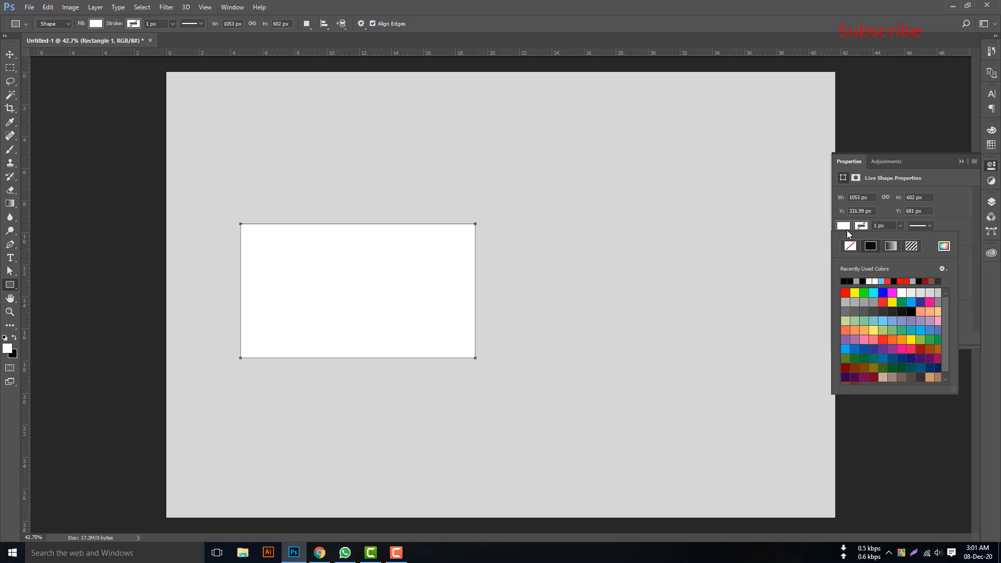
{"action": "left_click", "coordinate": [912, 311]}
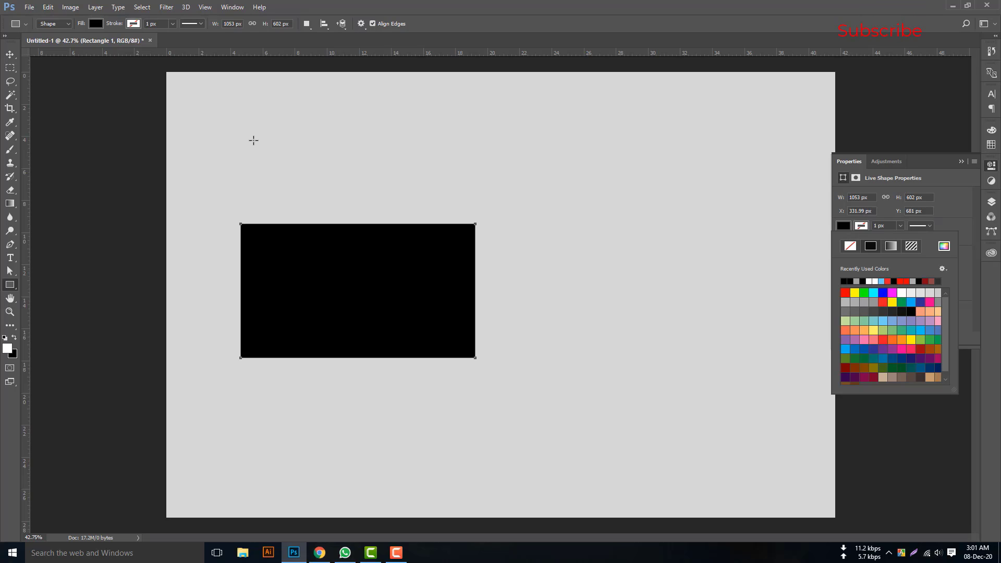
{"action": "left_click", "coordinate": [10, 54]}
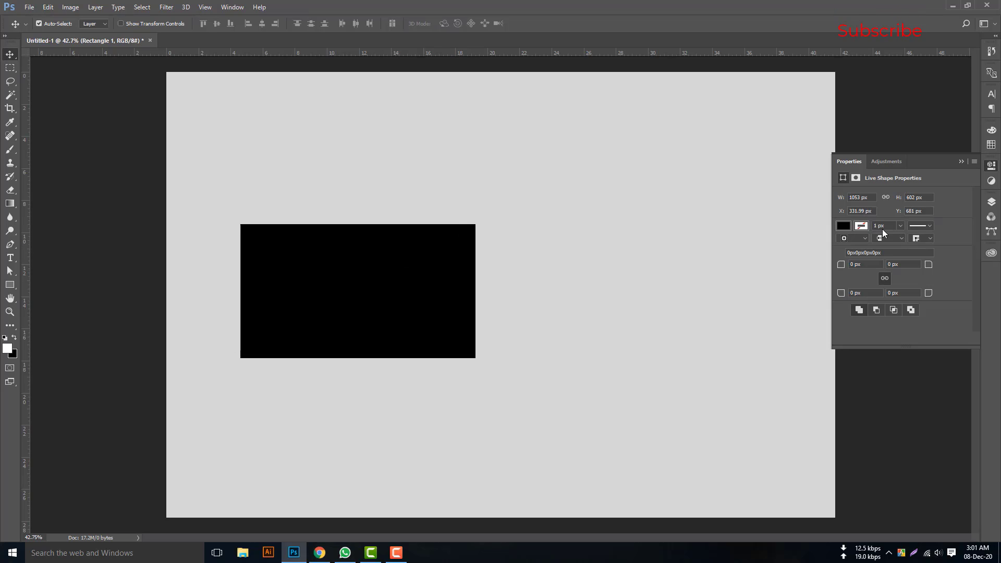
{"action": "left_click", "coordinate": [962, 162]}
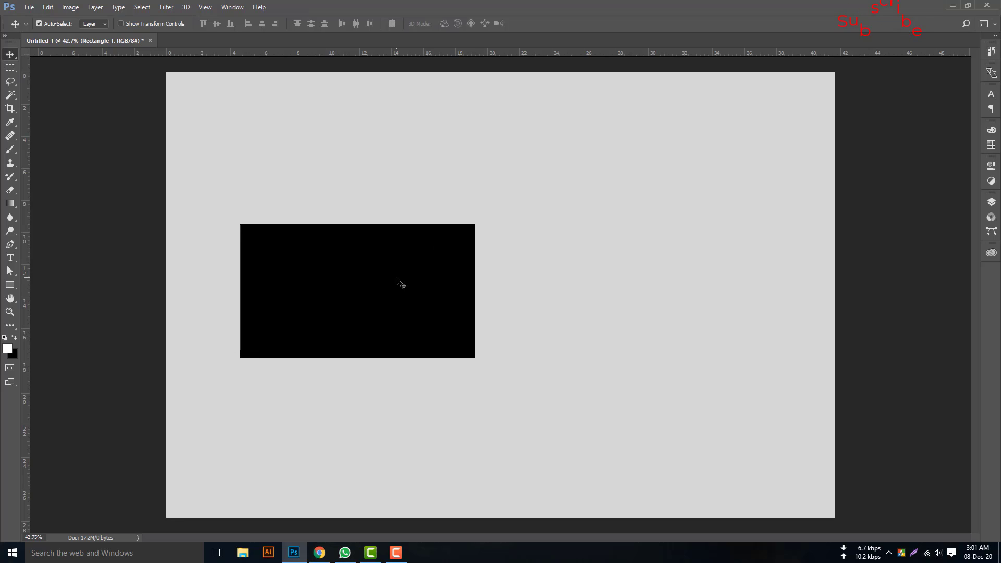
{"action": "left_click", "coordinate": [992, 202]}
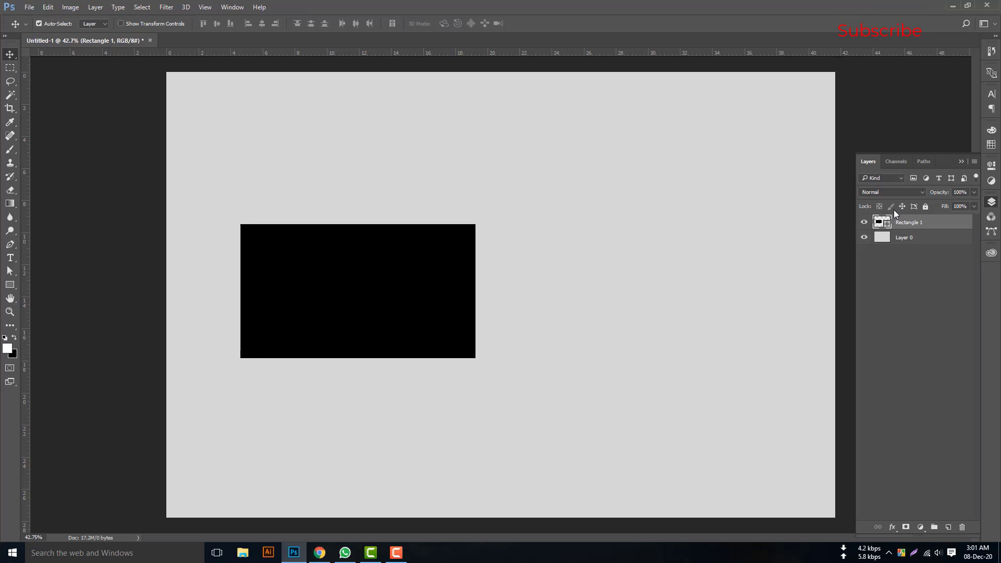
{"action": "double_click", "coordinate": [887, 228]}
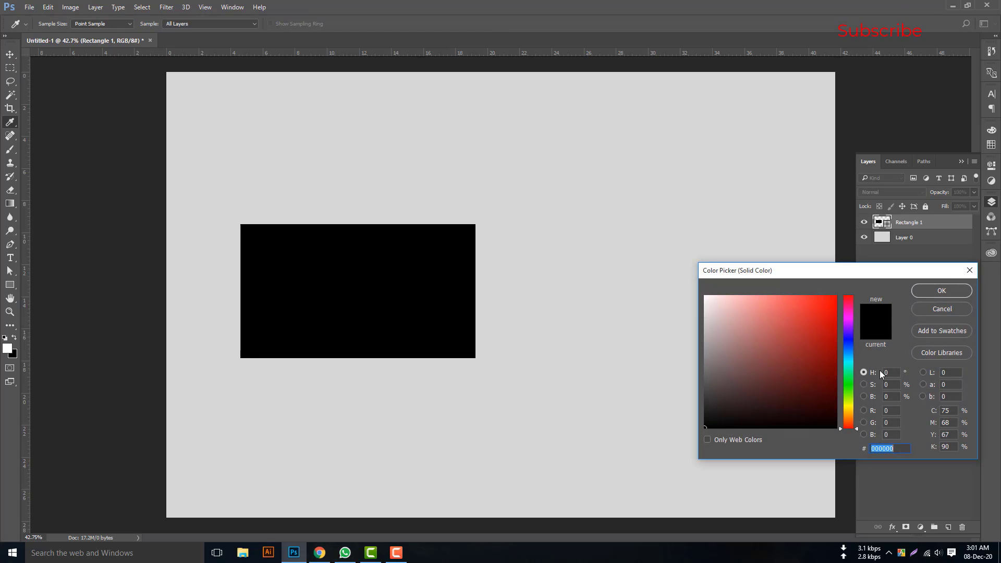
{"action": "left_click", "coordinate": [955, 309]}
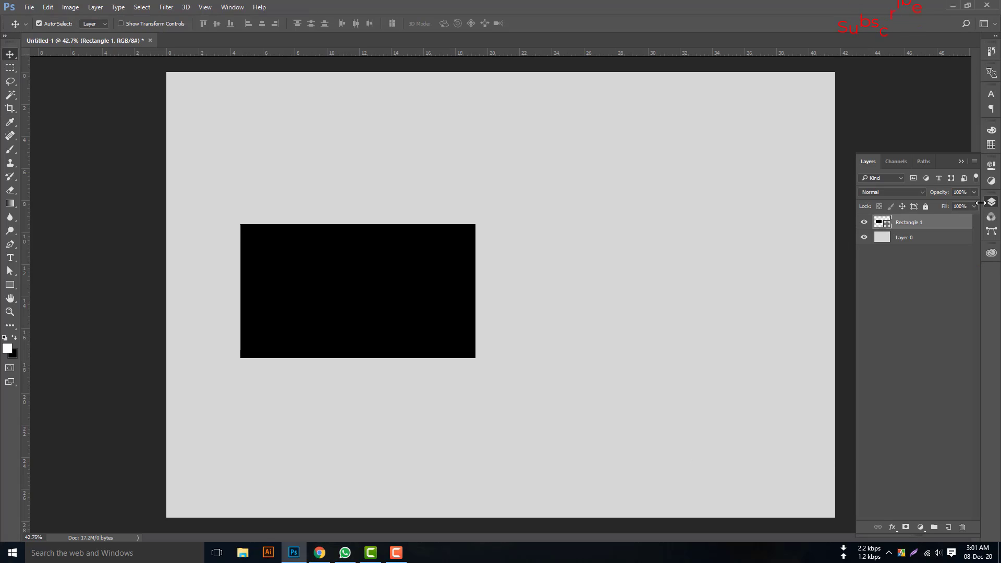
Round all four corners of the black rectangle to a 15 px radius
{"action": "left_click", "coordinate": [991, 165]}
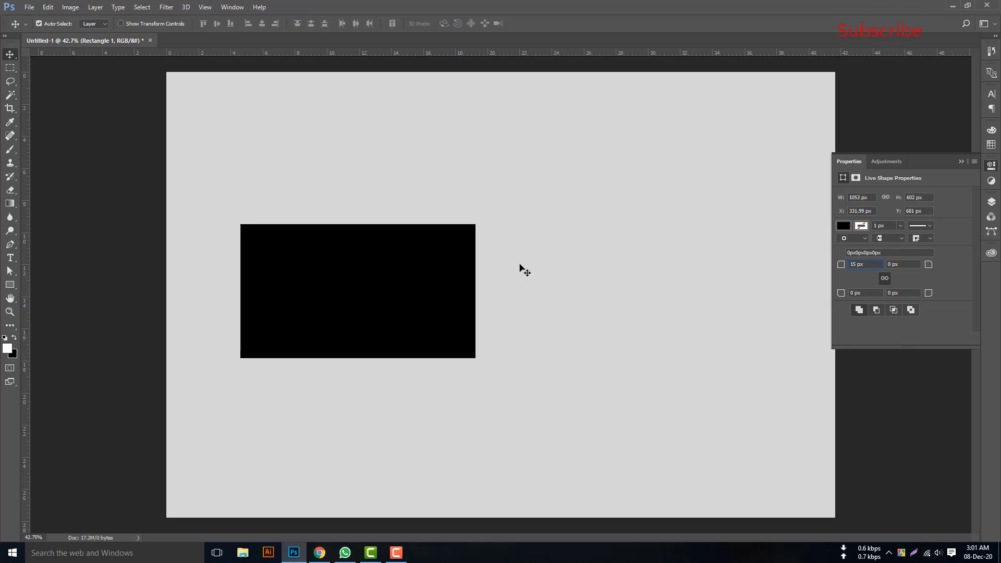
{"action": "key", "text": "Return"}
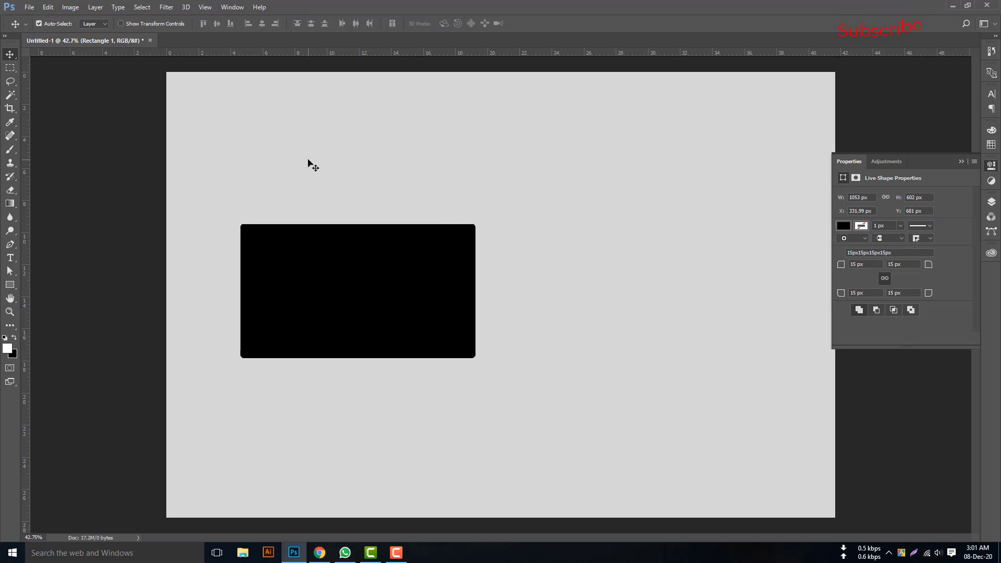
{"action": "left_click_drag", "start_coordinate": [287, 260], "coordinate": [362, 257]}
{"action": "left_click", "coordinate": [962, 162]}
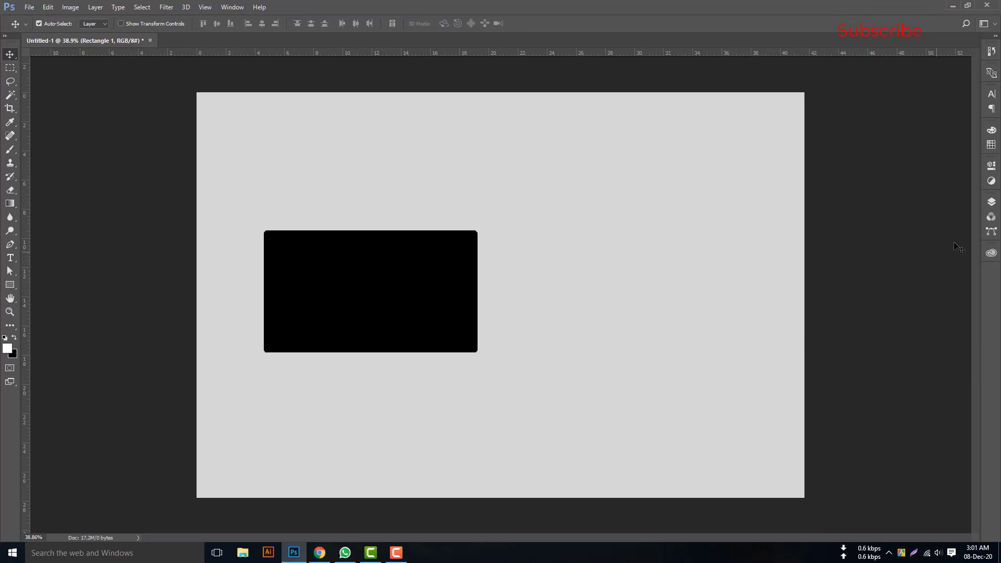
Convert the Rectangle 1 layer to a smart object
{"action": "left_click", "coordinate": [991, 202]}
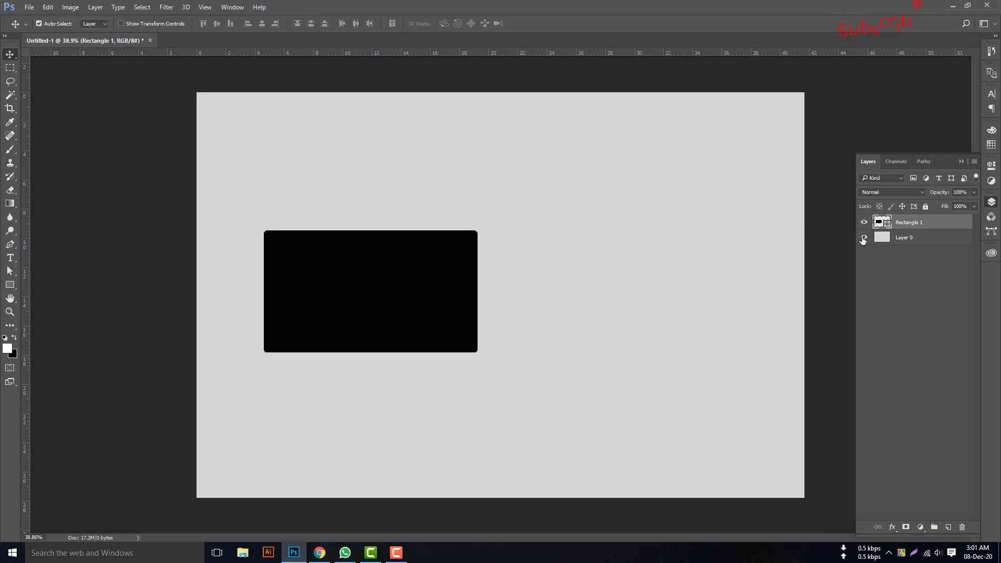
{"action": "right_click", "coordinate": [911, 224]}
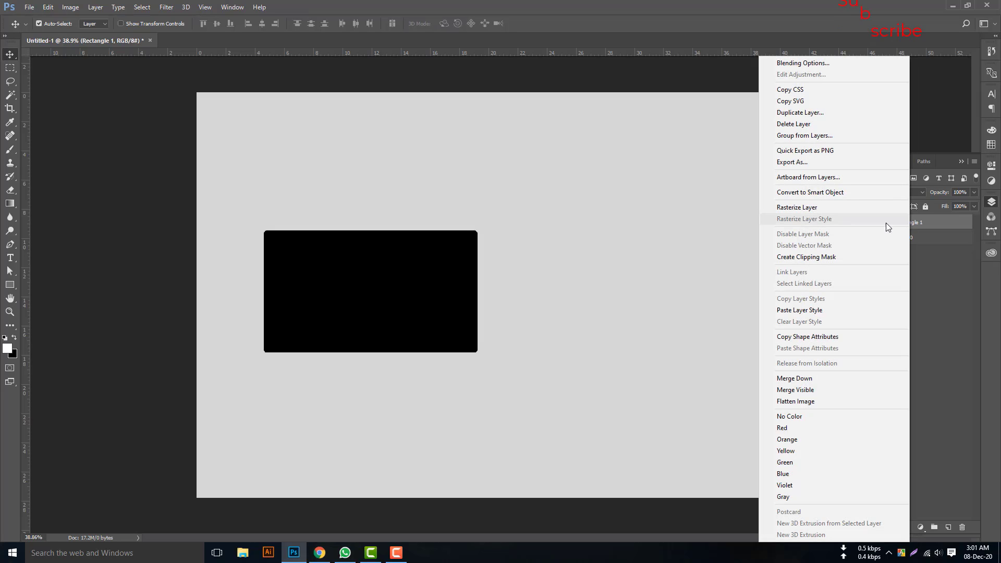
{"action": "left_click", "coordinate": [816, 195]}
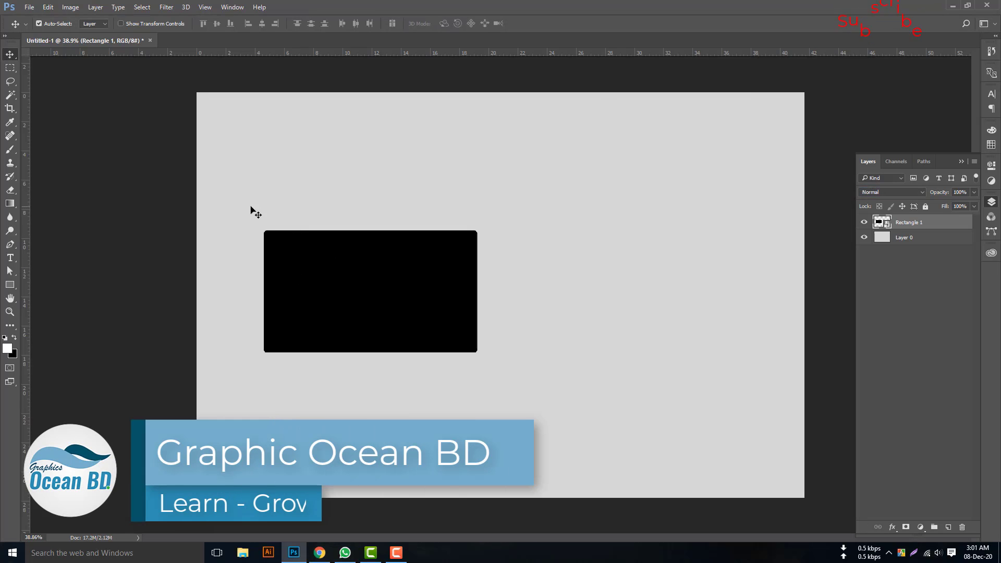
Open the rectangle's smart object contents and place the contact-side business card design in it as an embedded file
{"action": "double_click", "coordinate": [888, 227]}
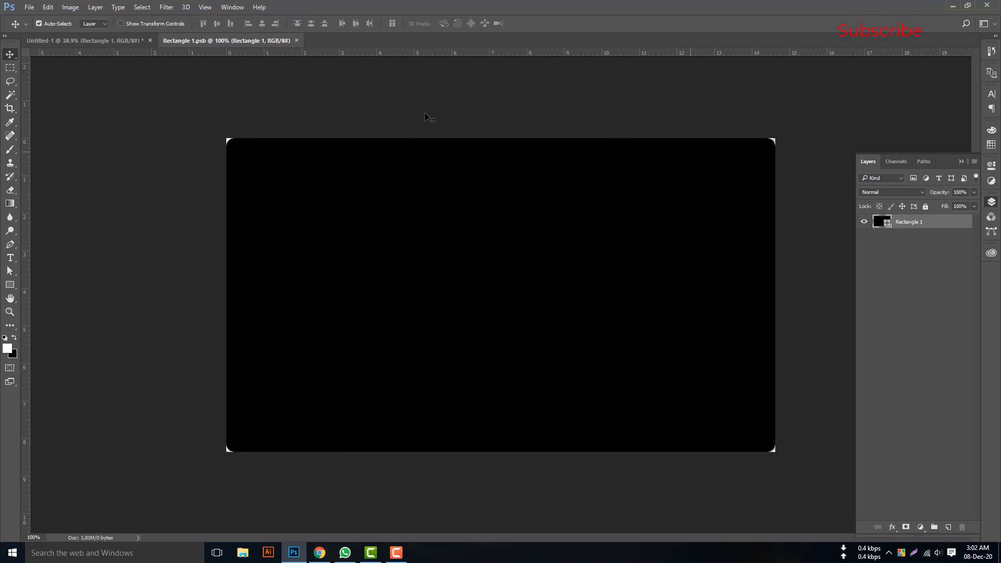
{"action": "left_click", "coordinate": [29, 7]}
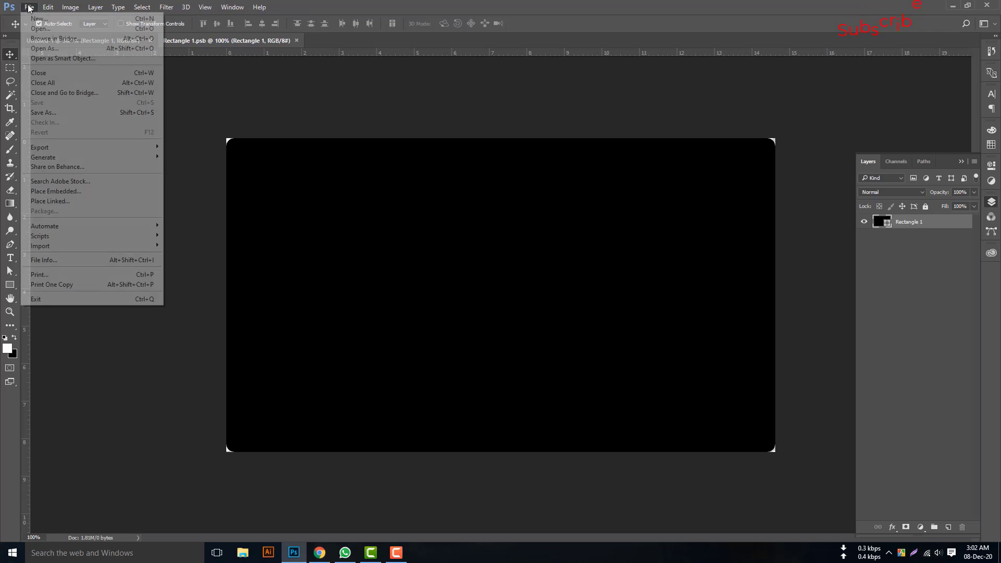
{"action": "left_click", "coordinate": [76, 191]}
{"action": "double_click", "coordinate": [346, 85]}
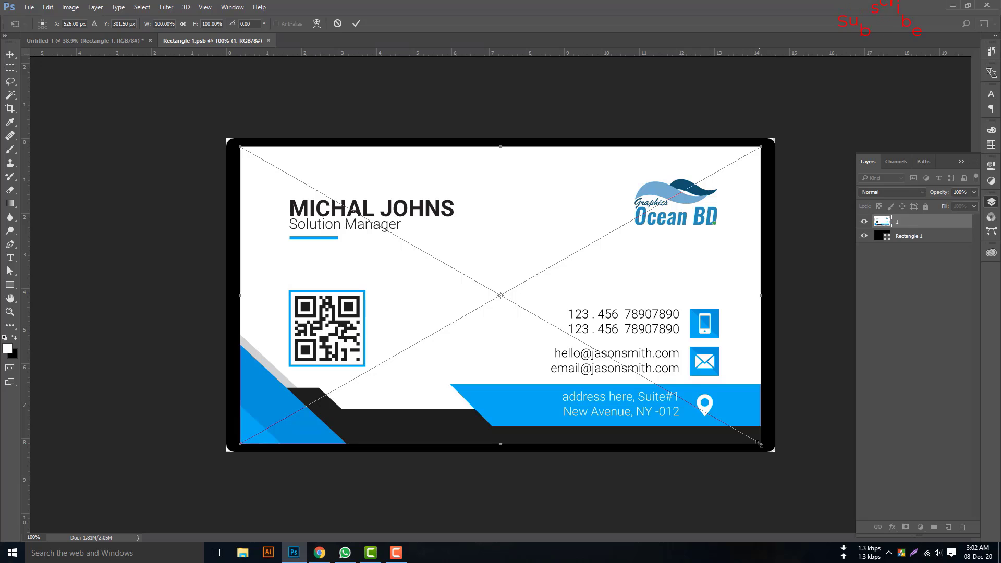
Enlarge the placed card design to about 106.6% so it covers the canvas, then save and close the smart object
{"action": "left_click_drag", "start_coordinate": [758, 442], "coordinate": [778, 453]}
{"action": "left_click", "coordinate": [356, 23]}
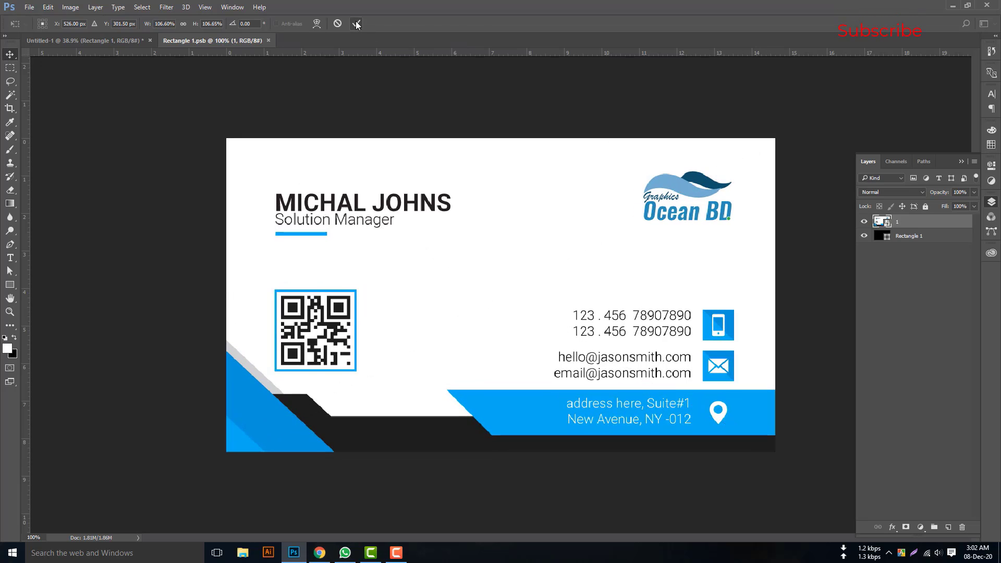
{"action": "key", "text": "ctrl+s"}
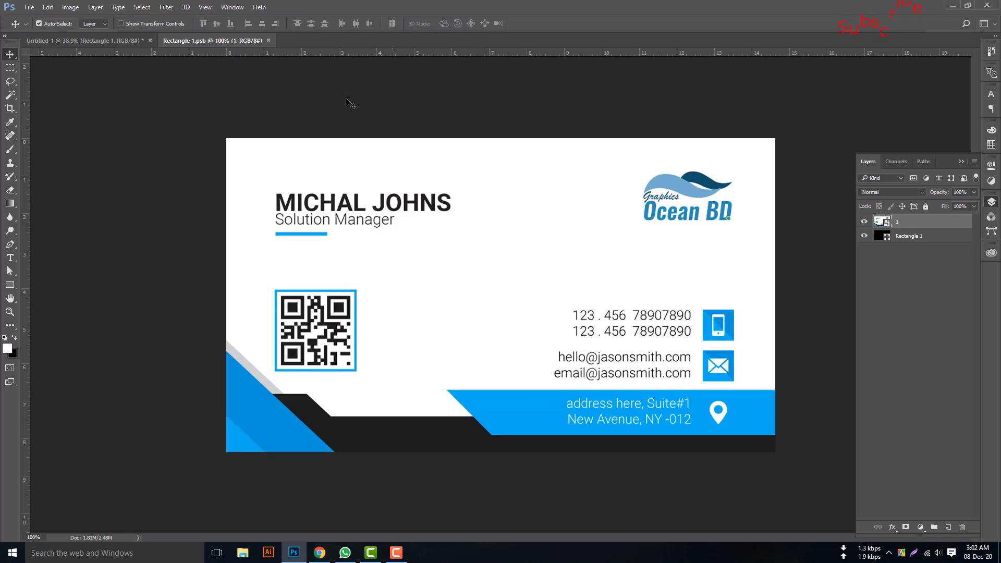
{"action": "left_click", "coordinate": [271, 40]}
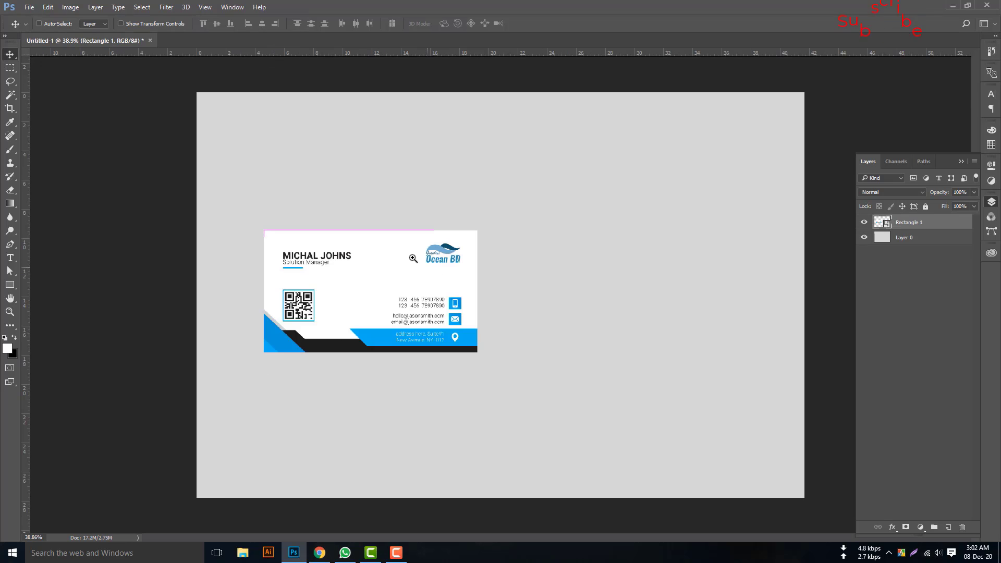
{"action": "left_click_drag", "start_coordinate": [99, 209], "coordinate": [222, 217]}
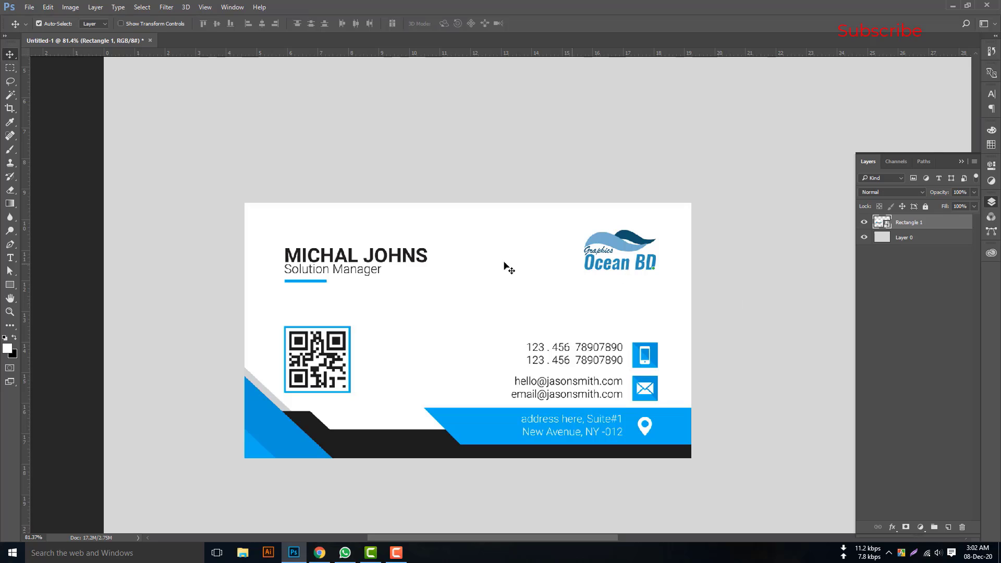
{"action": "left_click", "coordinate": [11, 286]}
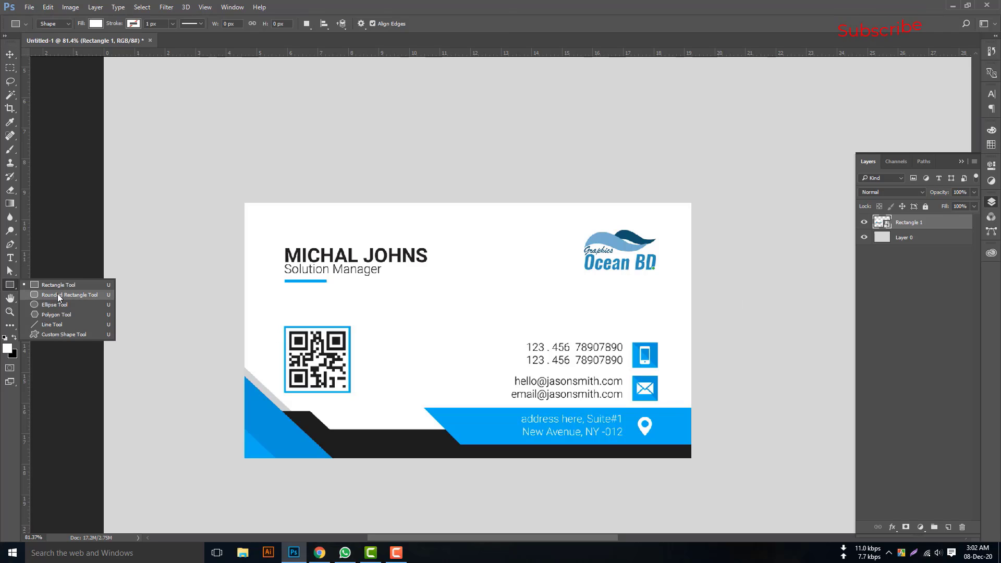
{"action": "left_click", "coordinate": [60, 295]}
{"action": "left_click", "coordinate": [205, 147]}
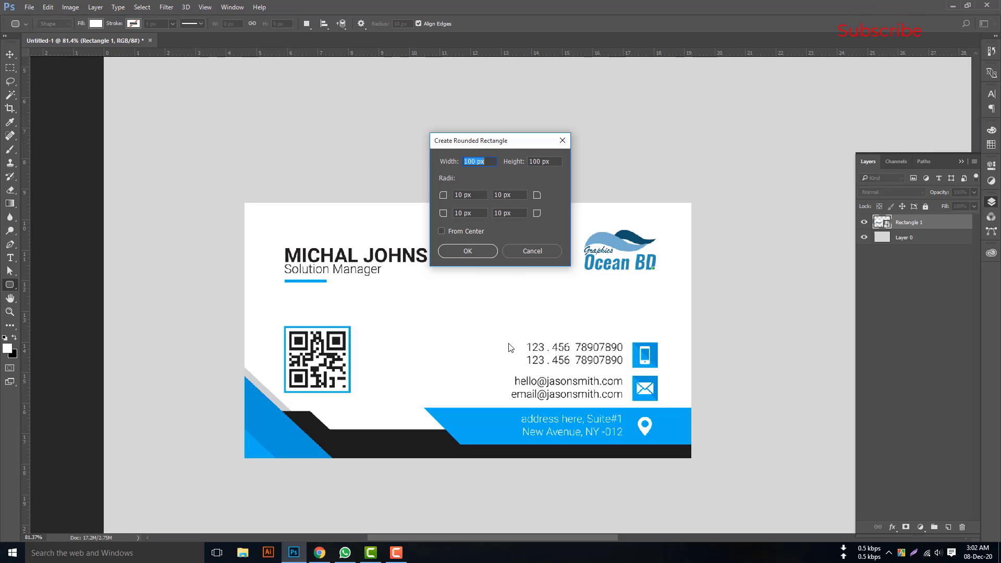
{"action": "left_click", "coordinate": [543, 249]}
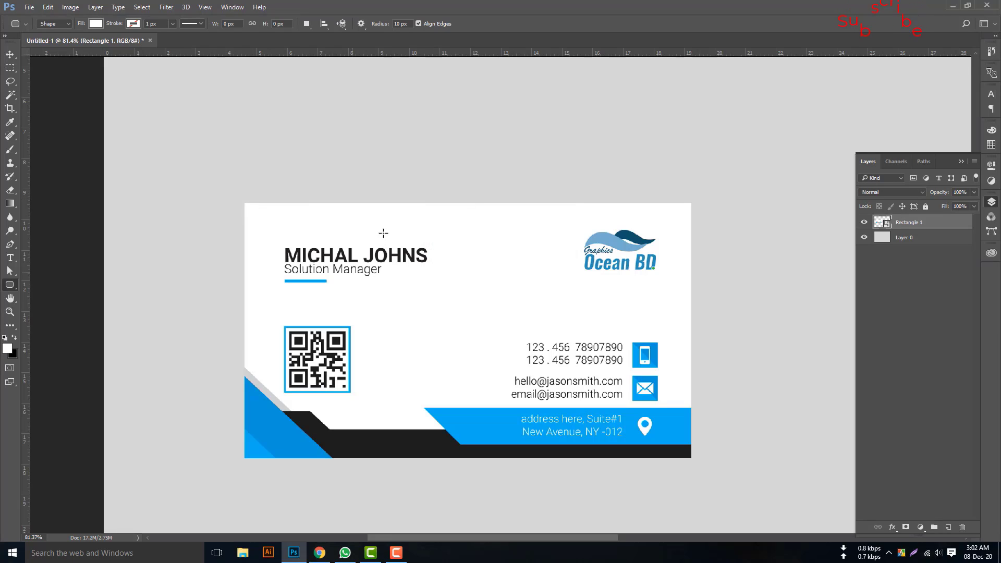
Inspect the layers inside the card's smart object and delete the Rectangle 1 layer from the mockup document
{"action": "double_click", "coordinate": [882, 222]}
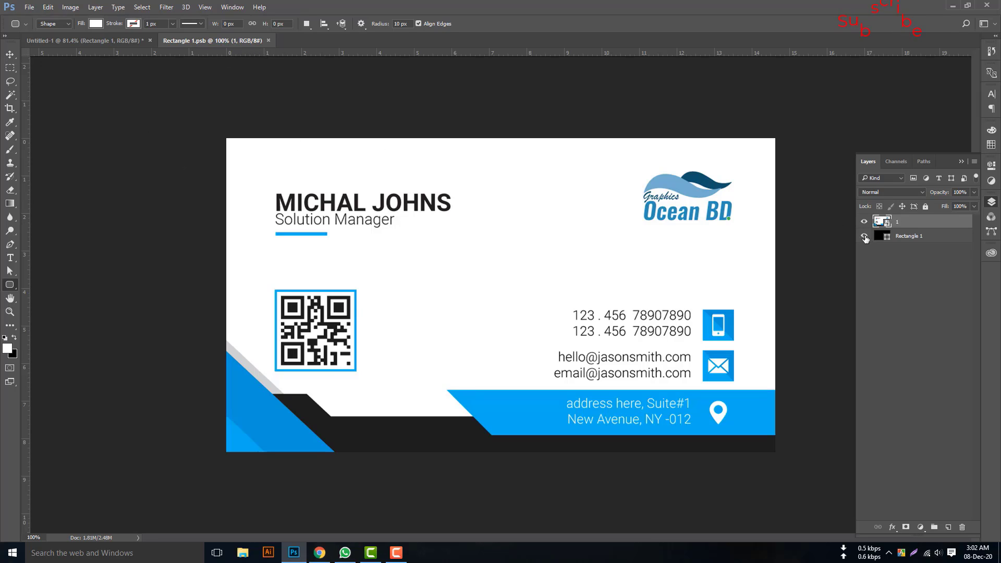
{"action": "left_click", "coordinate": [268, 40]}
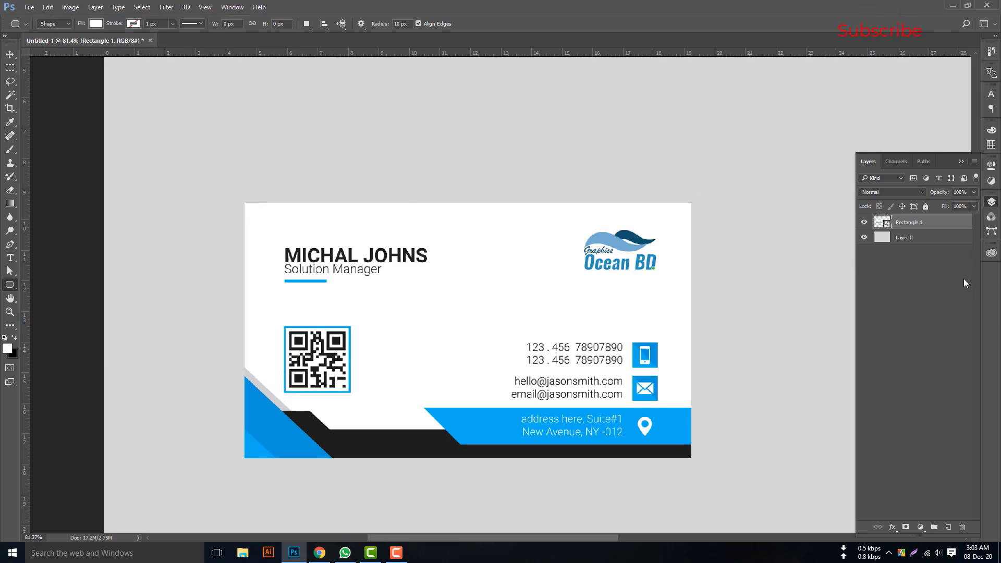
{"action": "key", "text": "Delete"}
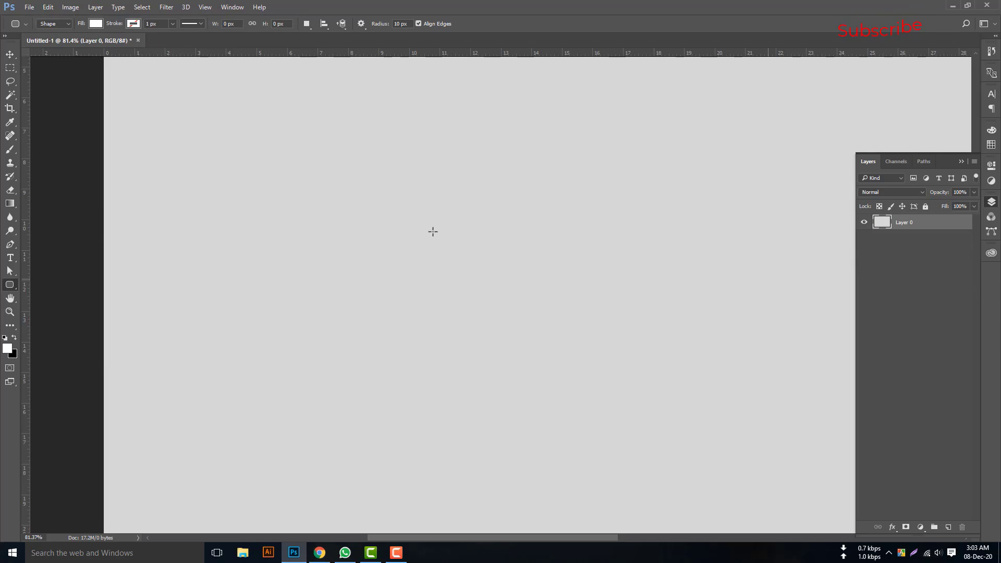
Create a square-cornered rectangle 3.5 in wide and 2 in high on the empty grey background
{"action": "right_click", "coordinate": [10, 284]}
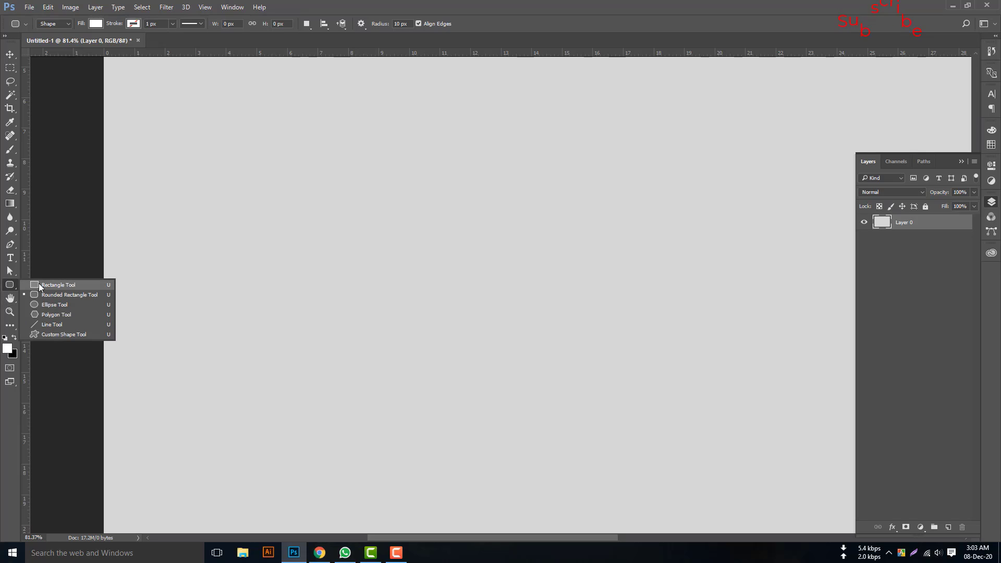
{"action": "left_click", "coordinate": [57, 288]}
{"action": "left_click", "coordinate": [380, 240]}
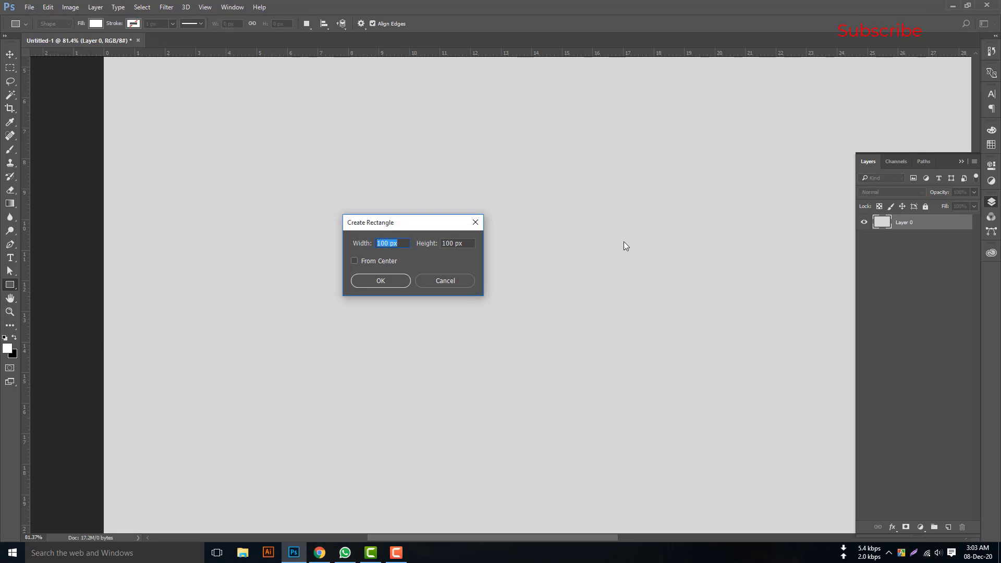
{"action": "type", "text": "3.5 i"}
{"action": "key", "text": "BackSpace"}
{"action": "key", "text": "BackSpace"}
{"action": "key", "text": "BackSpace"}
{"action": "key", "text": "BackSpace"}
{"action": "key", "text": "BackSpace"}
{"action": "key", "text": "Tab"}
{"action": "type", "text": "2 in"}
{"action": "key", "text": "Return"}
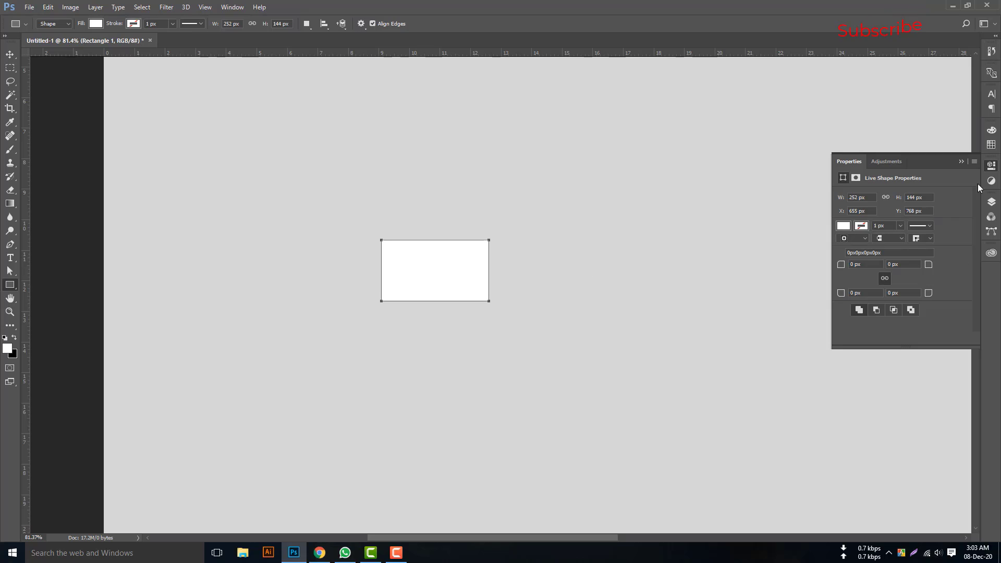
Fill the new 3.5 by 2 in rectangle with black
{"action": "left_click", "coordinate": [845, 227]}
{"action": "left_click", "coordinate": [911, 311]}
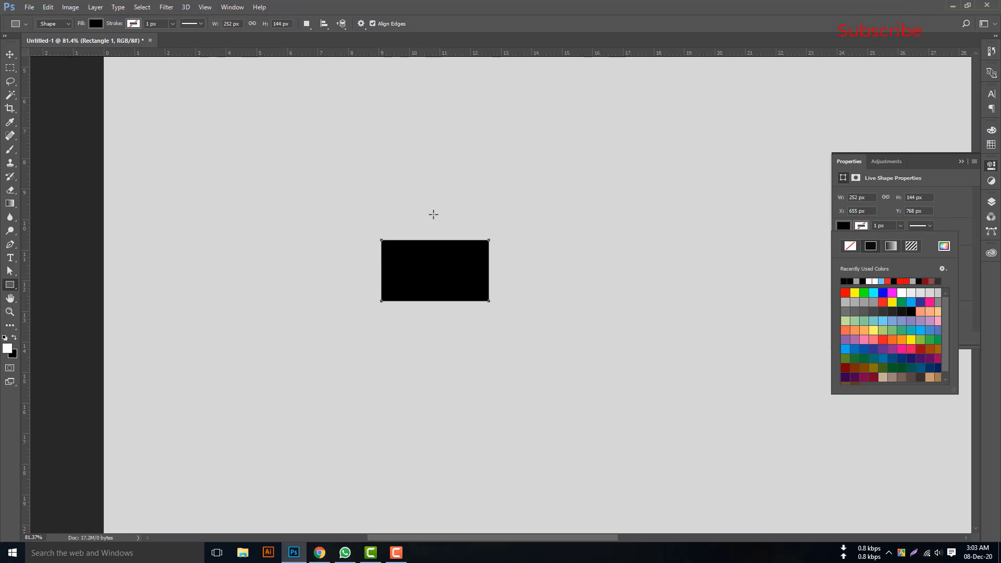
{"action": "key", "text": "v"}
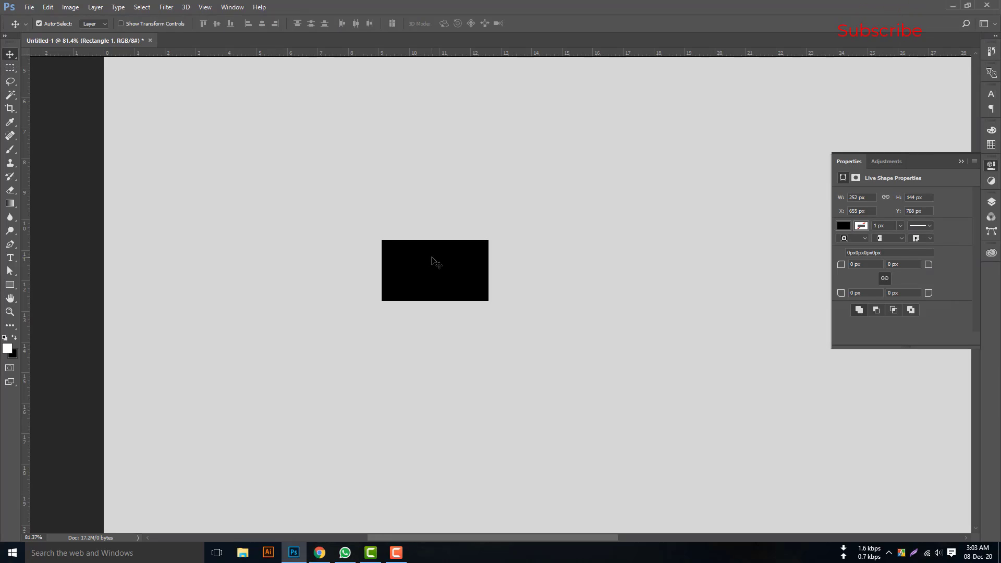
Enlarge the black rectangle proportionally to about 972 by 556 px and centre it vertically in the left half of the canvas
{"action": "key", "text": "ctrl+t"}
{"action": "left_click_drag", "start_coordinate": [488, 301], "coordinate": [591, 359]}
{"action": "left_click", "coordinate": [589, 316], "text": "alt"}
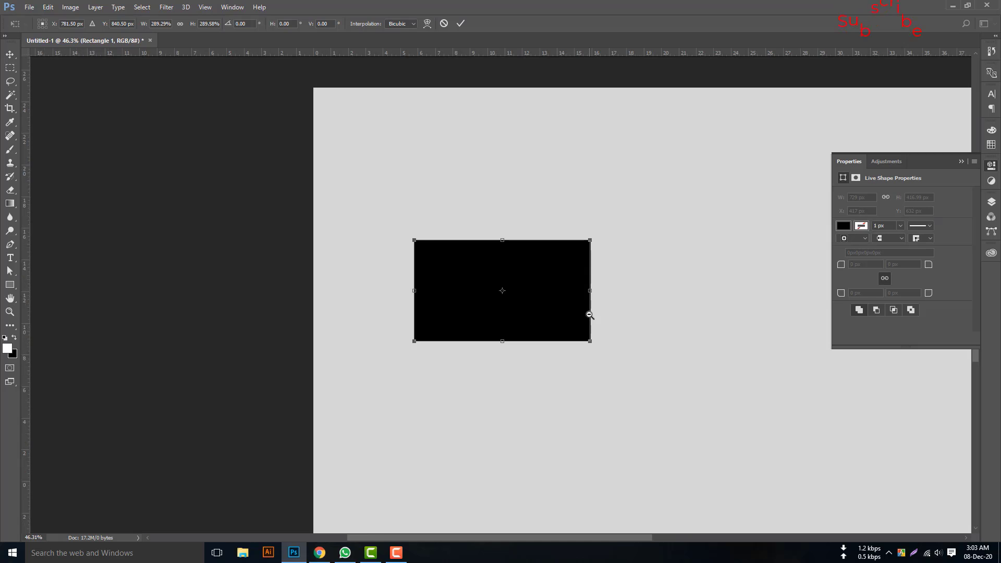
{"action": "scroll", "coordinate": [590, 315], "scroll_direction": "down", "scroll_amount": 1}
{"action": "scroll", "coordinate": [364, 248], "scroll_direction": "up", "scroll_amount": 1}
{"action": "scroll", "coordinate": [363, 248], "scroll_direction": "down", "scroll_amount": 1}
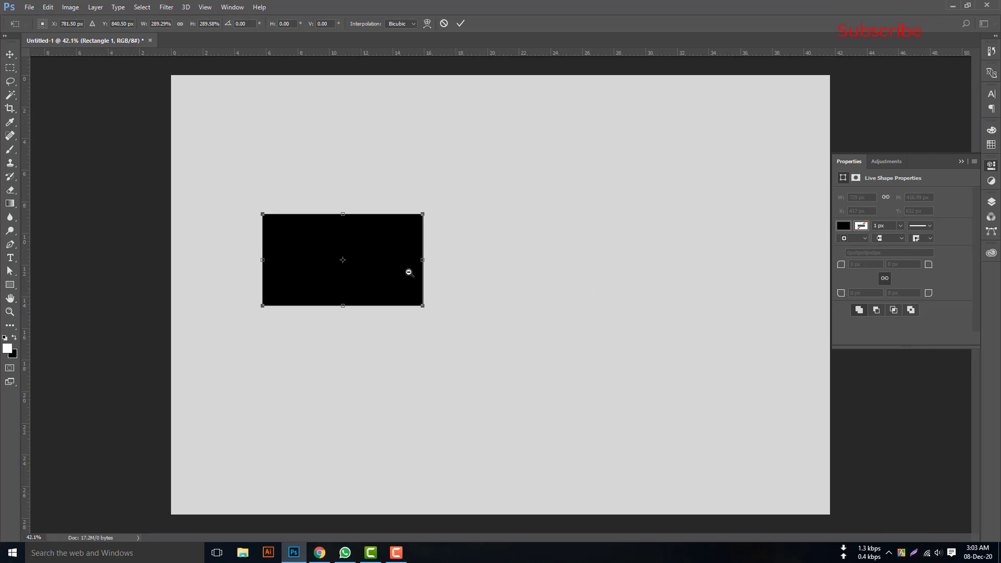
{"action": "left_click_drag", "start_coordinate": [425, 306], "coordinate": [451, 323]}
{"action": "left_click_drag", "start_coordinate": [405, 286], "coordinate": [410, 311]}
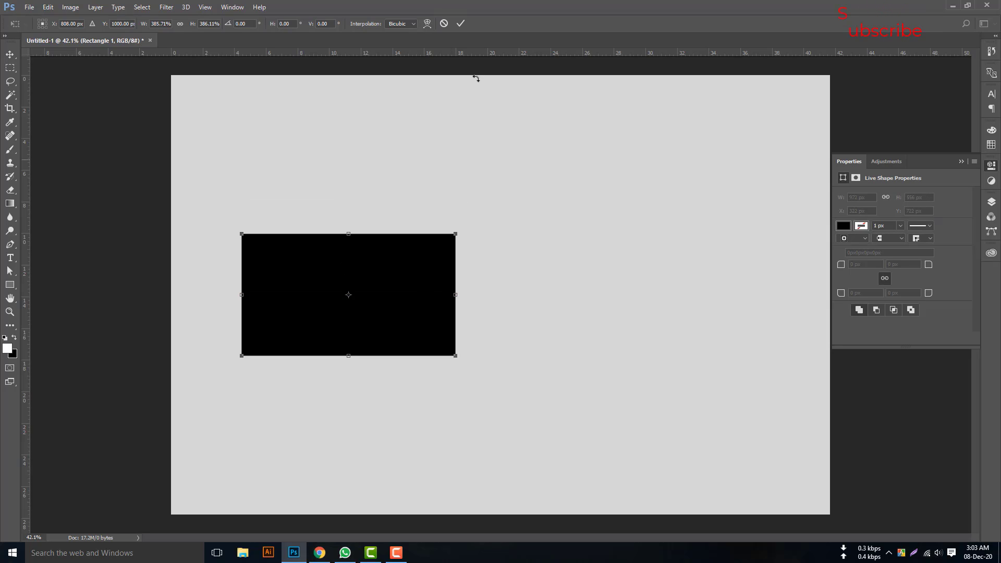
{"action": "left_click", "coordinate": [461, 24]}
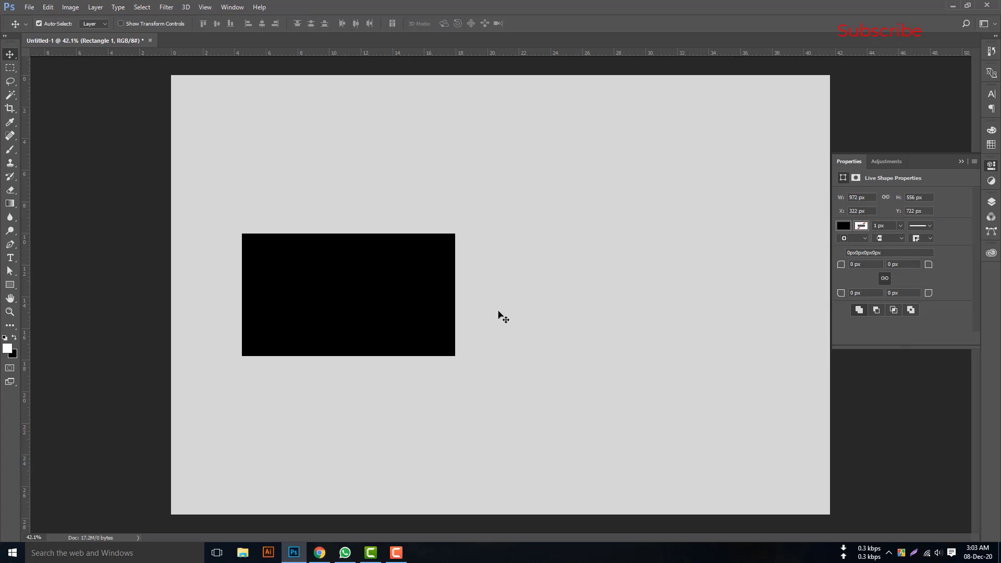
Duplicate the Rectangle 1 layer, hide the duplicate and make the original Rectangle 1 the active layer
{"action": "left_click", "coordinate": [992, 206]}
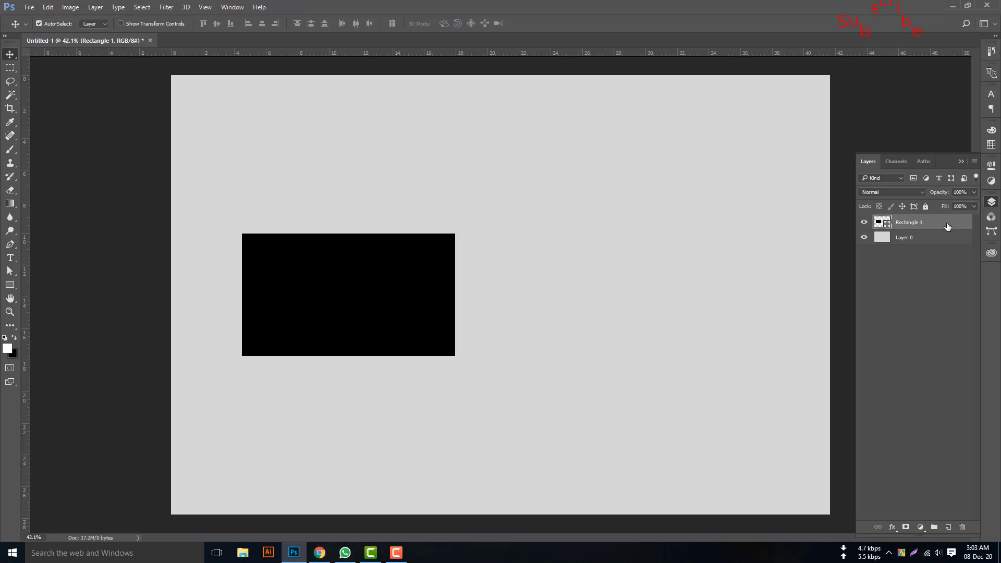
{"action": "key", "text": "ctrl+j"}
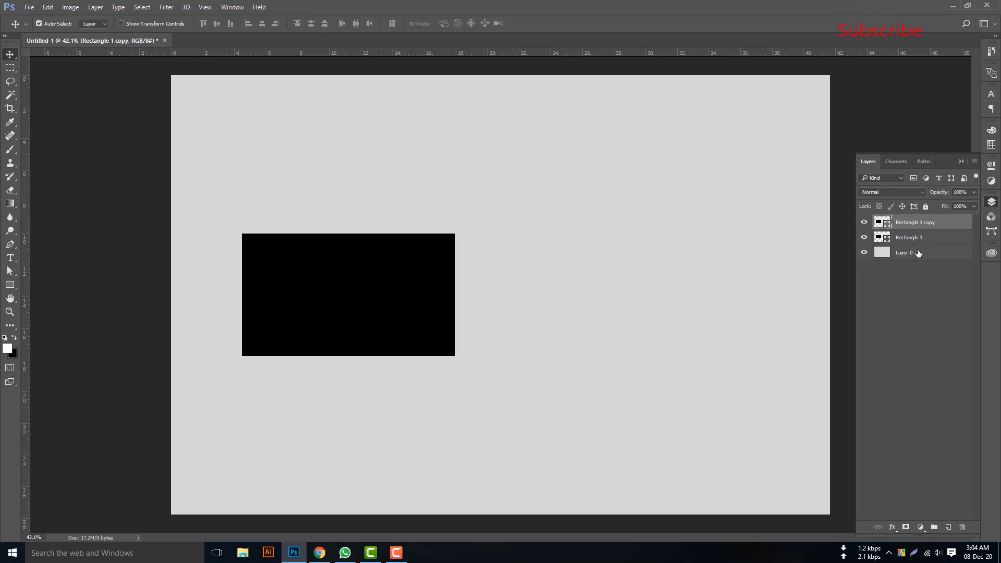
{"action": "left_click", "coordinate": [913, 240]}
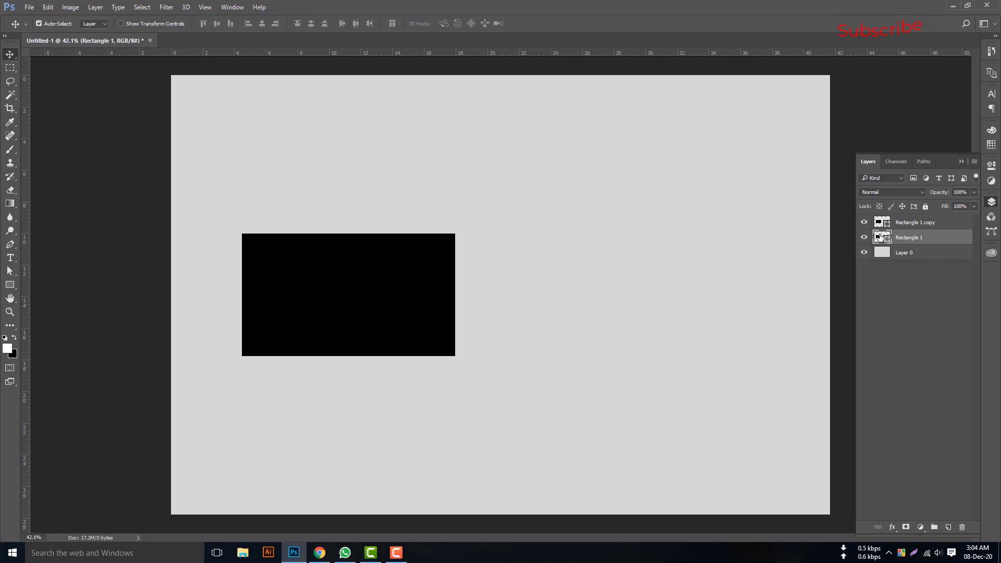
{"action": "left_click", "coordinate": [864, 223]}
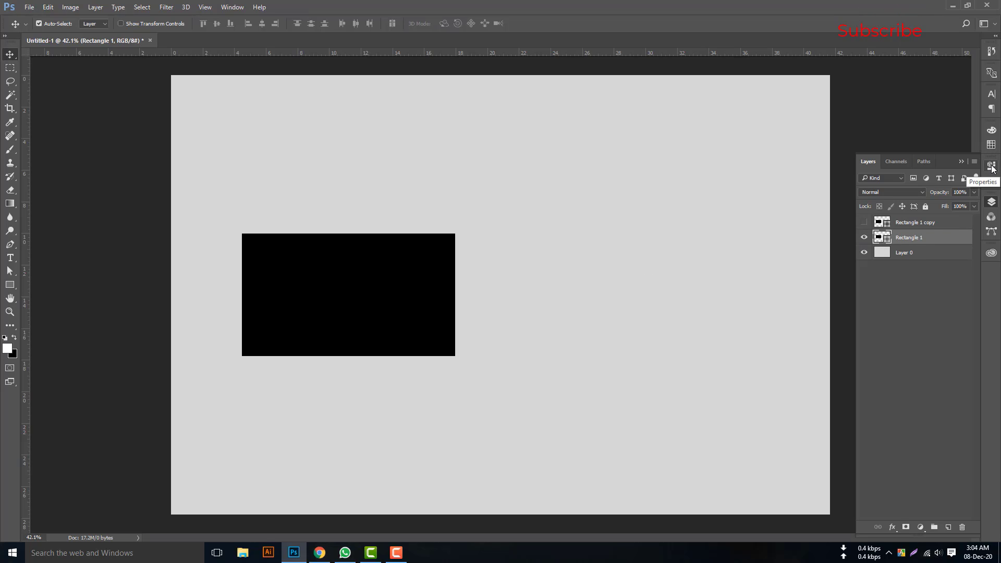
{"action": "left_click", "coordinate": [232, 7]}
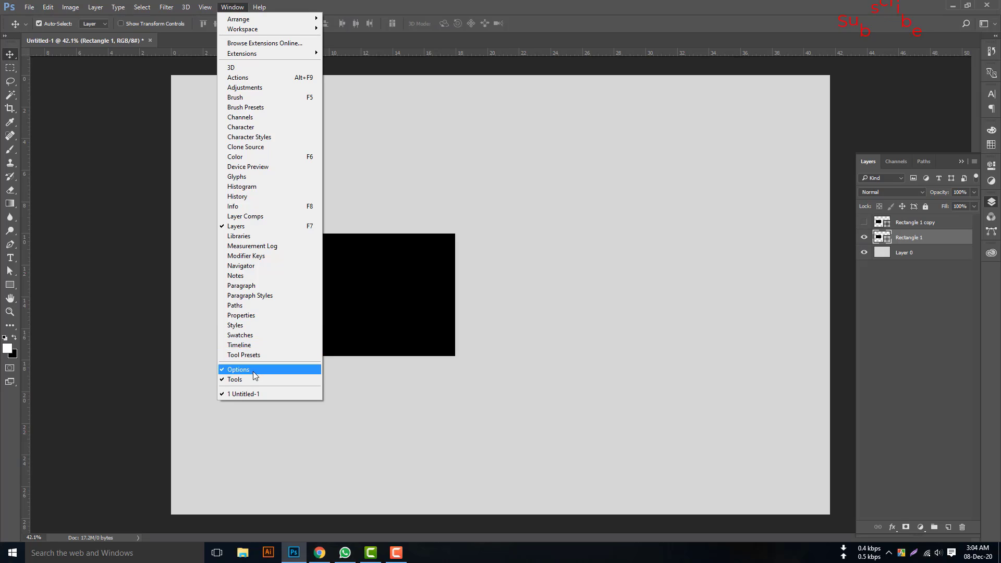
{"action": "mouse_move", "coordinate": [260, 4]}
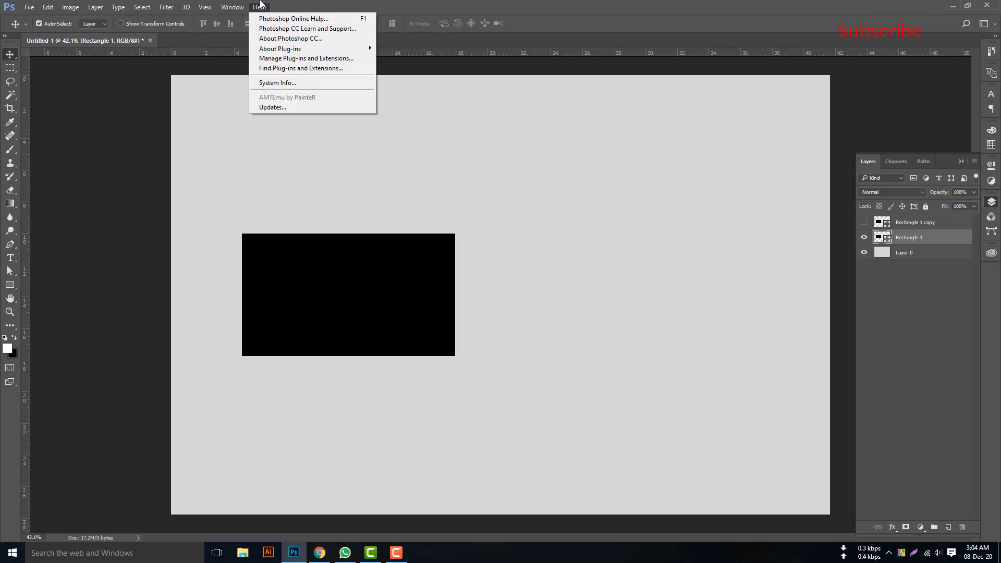
{"action": "left_click", "coordinate": [386, 4]}
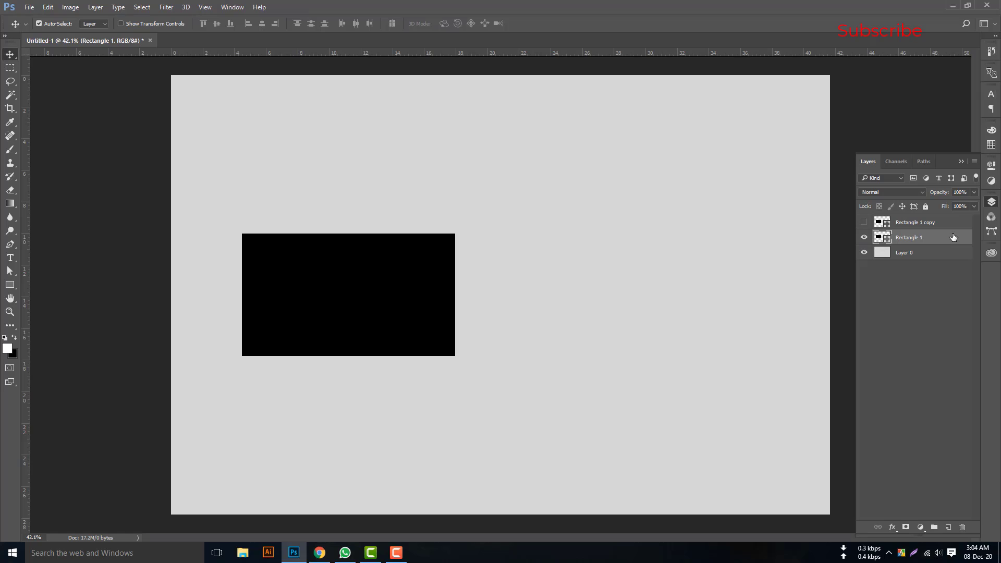
Round all four corners of the black rectangle on the Rectangle 1 layer equally
{"action": "left_click", "coordinate": [993, 166]}
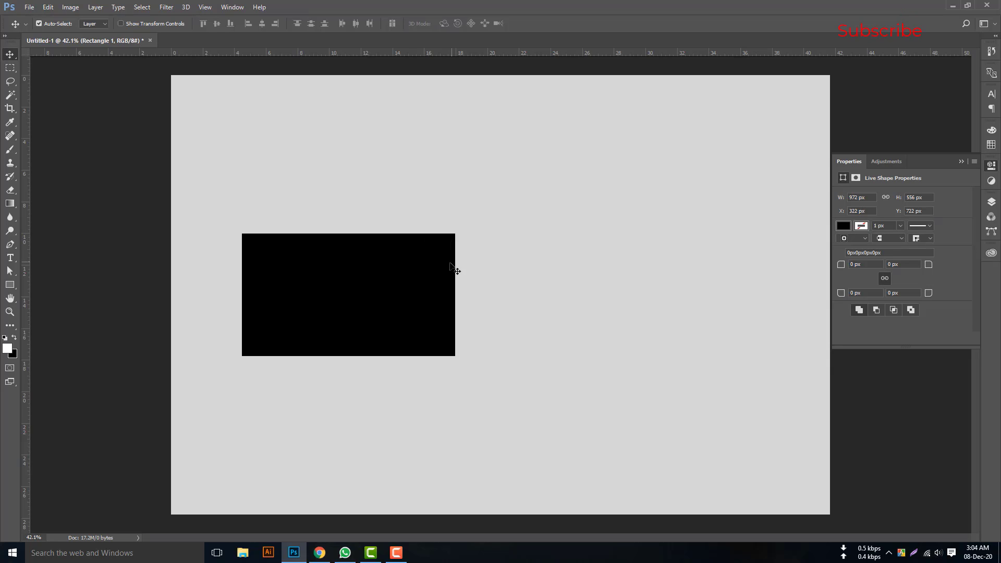
{"action": "double_click", "coordinate": [853, 264]}
{"action": "key", "text": "Return"}
{"action": "left_click", "coordinate": [589, 273]}
{"action": "key", "text": "ctrl"}
{"action": "scroll", "coordinate": [343, 265], "scroll_direction": "up", "scroll_amount": 4}
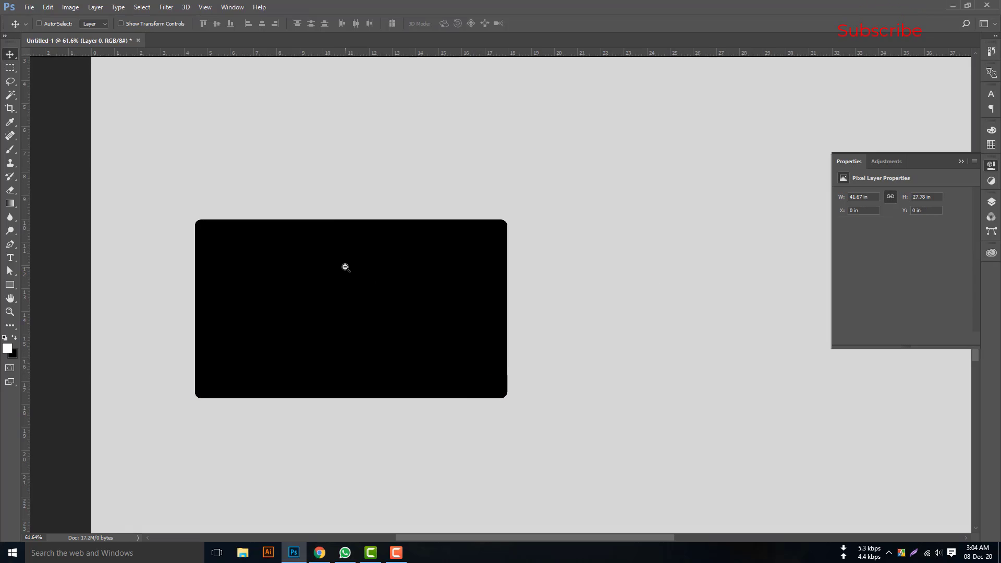
{"action": "scroll", "coordinate": [425, 281], "scroll_direction": "down", "scroll_amount": 4}
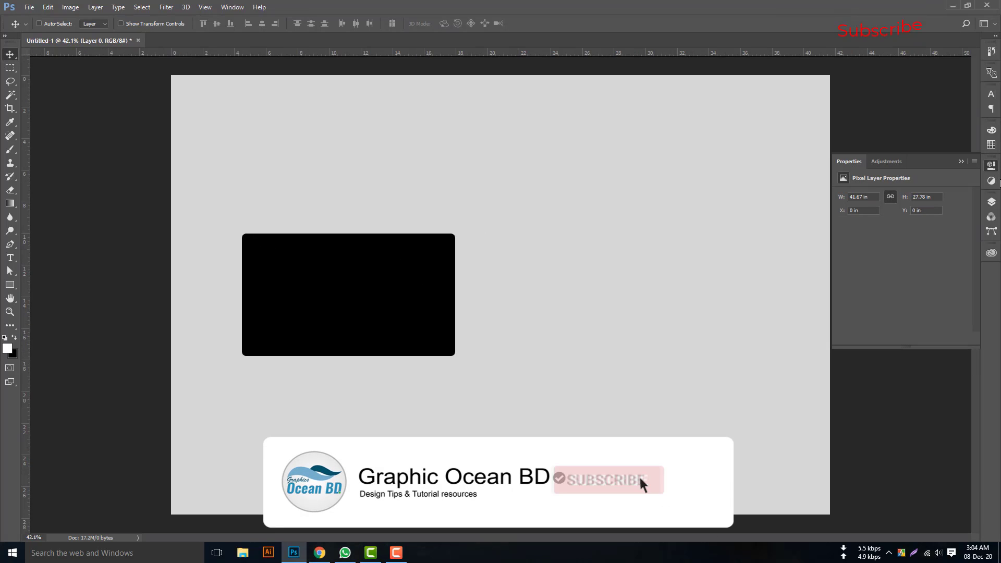
Show the square-cornered Rectangle 1 copy layer again and fill it with red (ff0000)
{"action": "left_click", "coordinate": [991, 202]}
{"action": "left_click", "coordinate": [896, 225]}
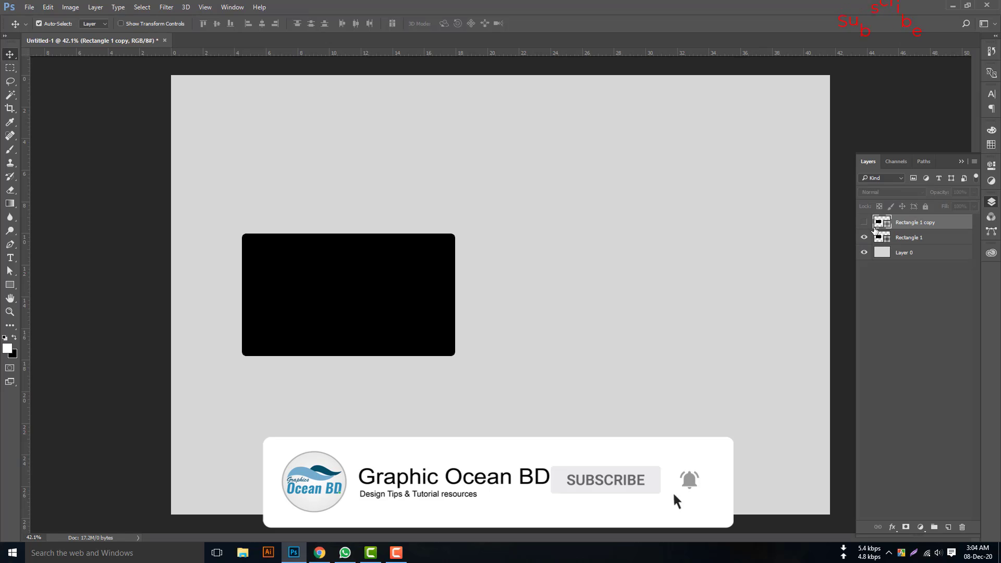
{"action": "left_click", "coordinate": [864, 222]}
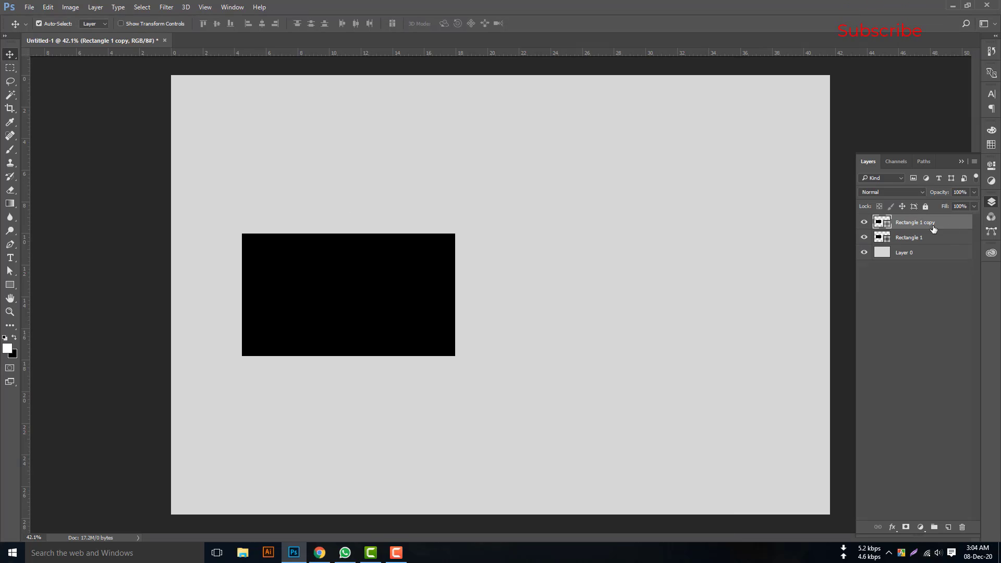
{"action": "double_click", "coordinate": [891, 224]}
{"action": "type", "text": "ff0000"}
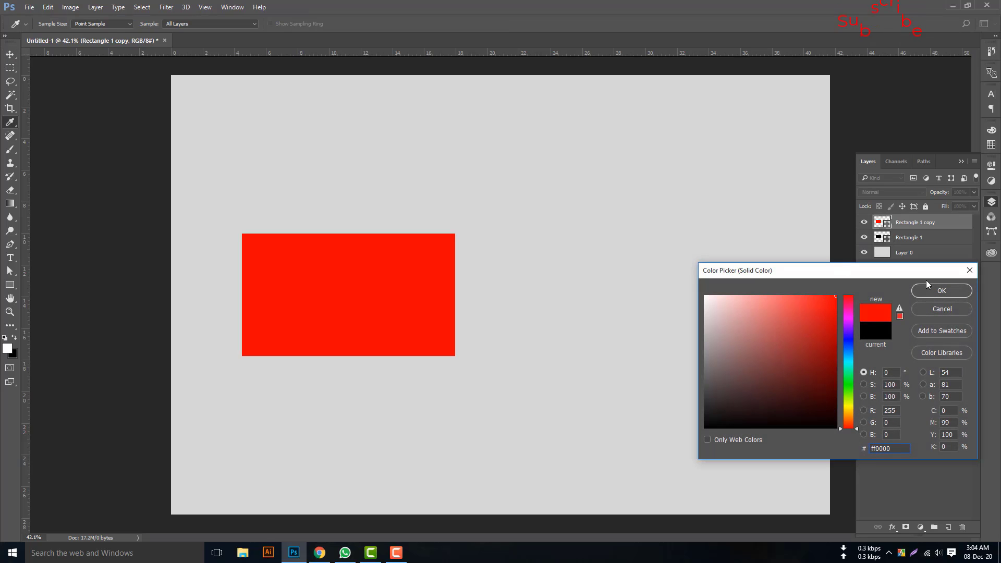
{"action": "left_click", "coordinate": [934, 289]}
{"action": "key", "text": "v"}
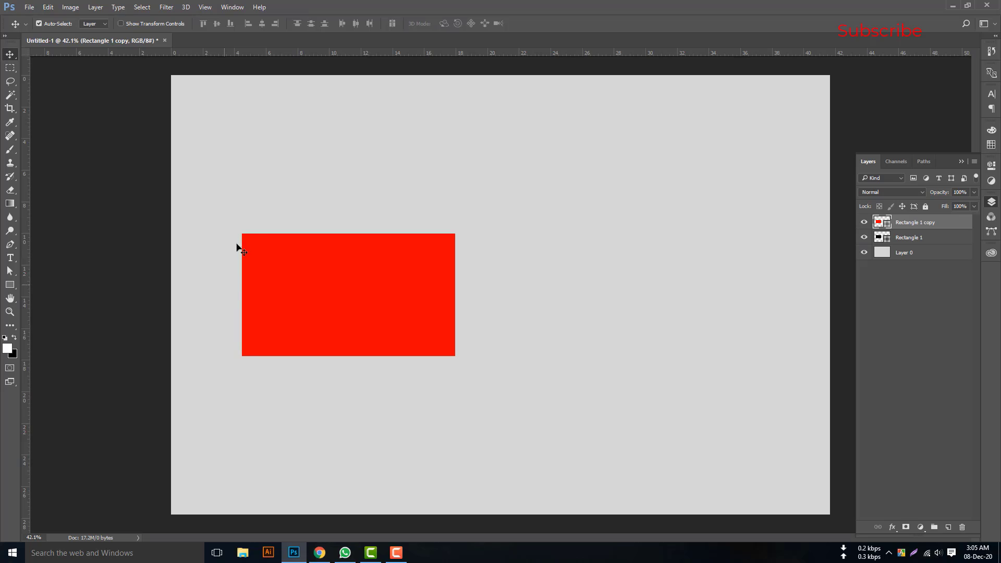
Compare the red rectangle with the rounded one beneath and convert the Rectangle 1 copy layer to a smart object
{"action": "left_click", "coordinate": [865, 223]}
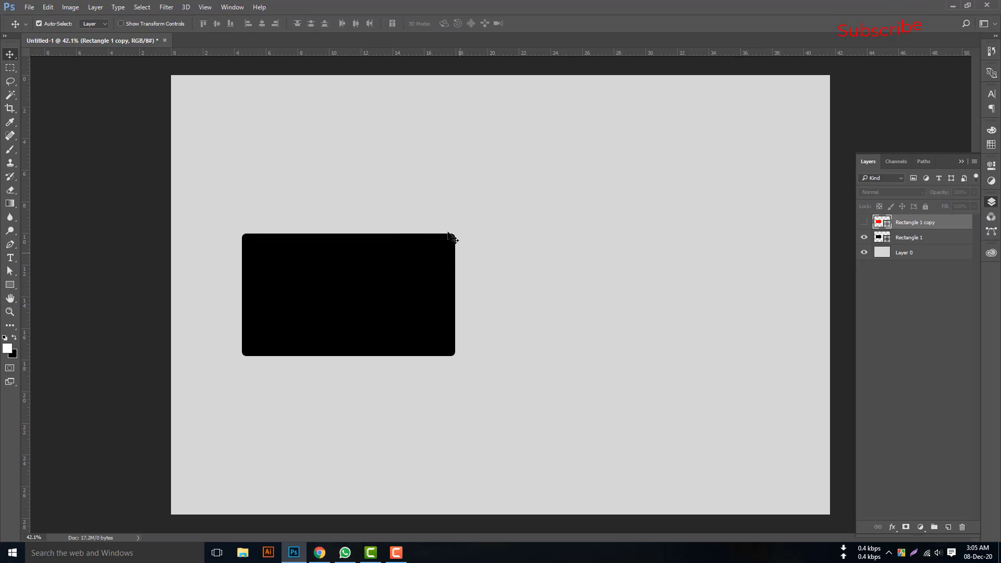
{"action": "left_click", "coordinate": [864, 222]}
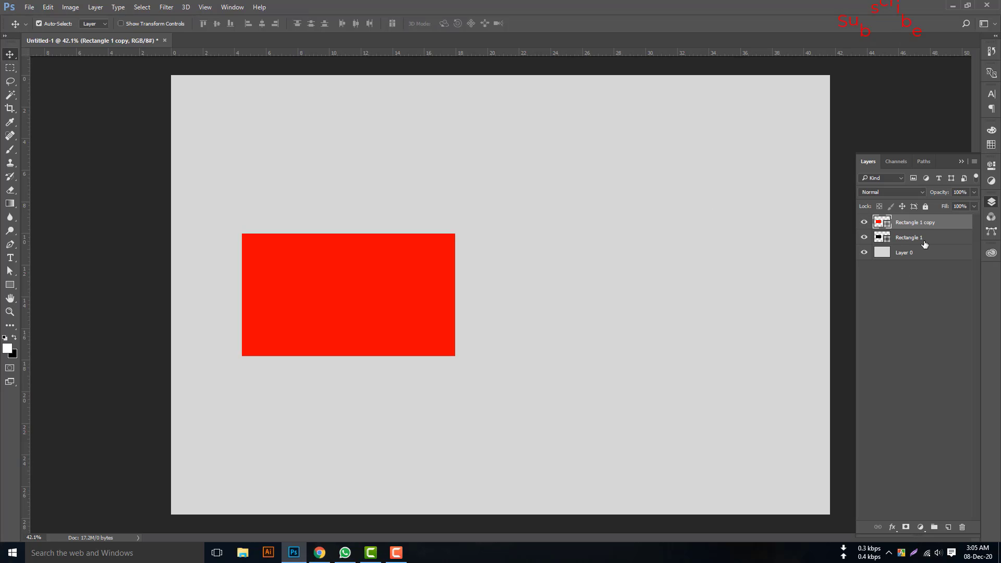
{"action": "right_click", "coordinate": [953, 228]}
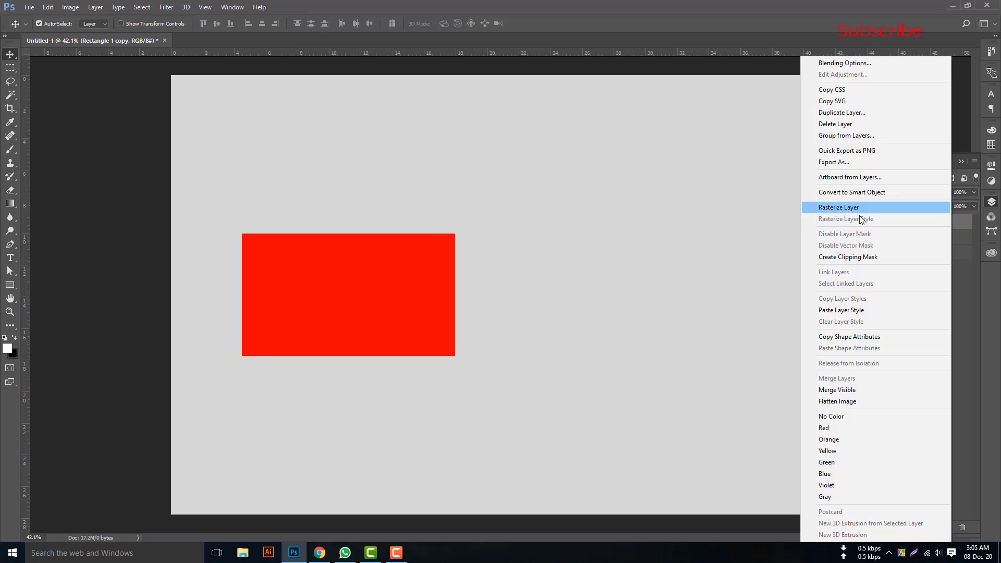
{"action": "left_click", "coordinate": [857, 193]}
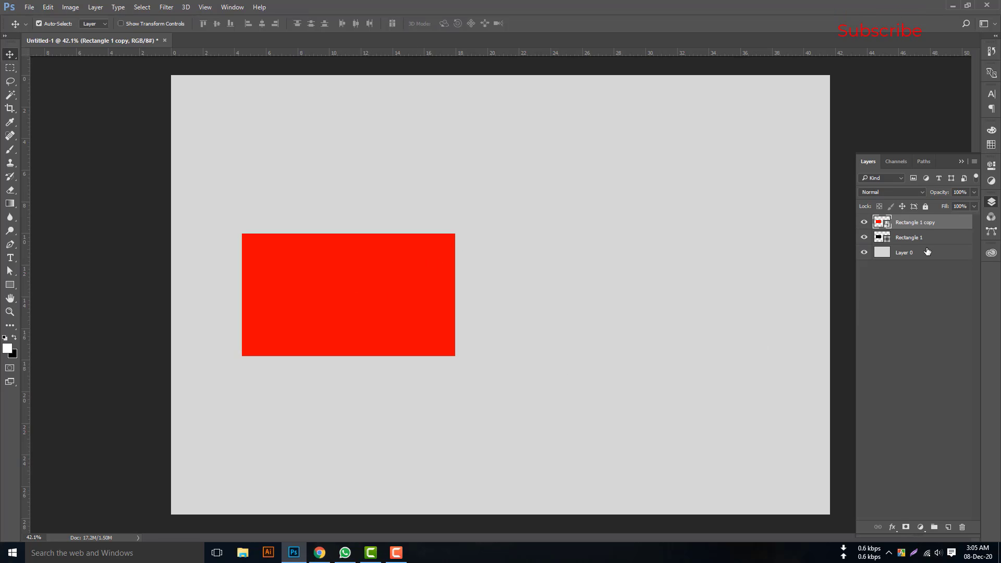
Add a layer mask to the Rectangle 1 copy smart object and load Rectangle 1's rounded outline as a selection
{"action": "left_click", "coordinate": [907, 528]}
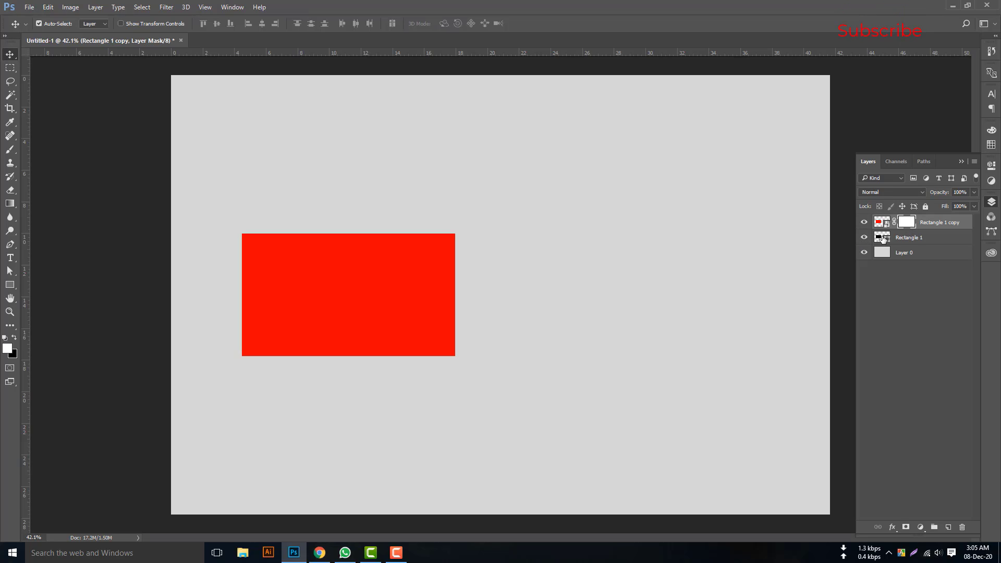
{"action": "key", "text": "ctrl"}
{"action": "left_click", "coordinate": [882, 242], "text": "ctrl"}
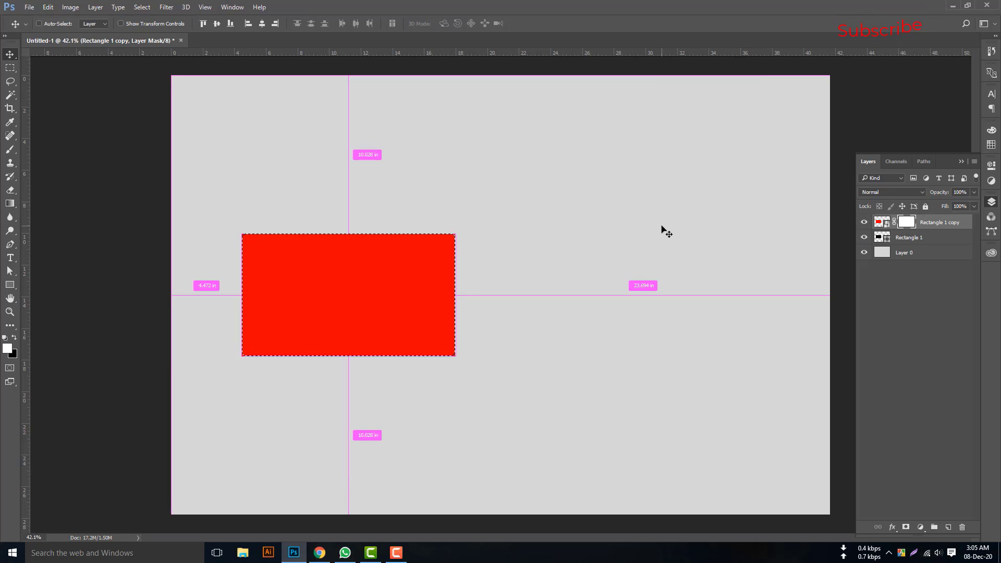
{"action": "left_click", "coordinate": [236, 243], "text": "ctrl"}
{"action": "left_click", "coordinate": [236, 243], "text": "ctrl"}
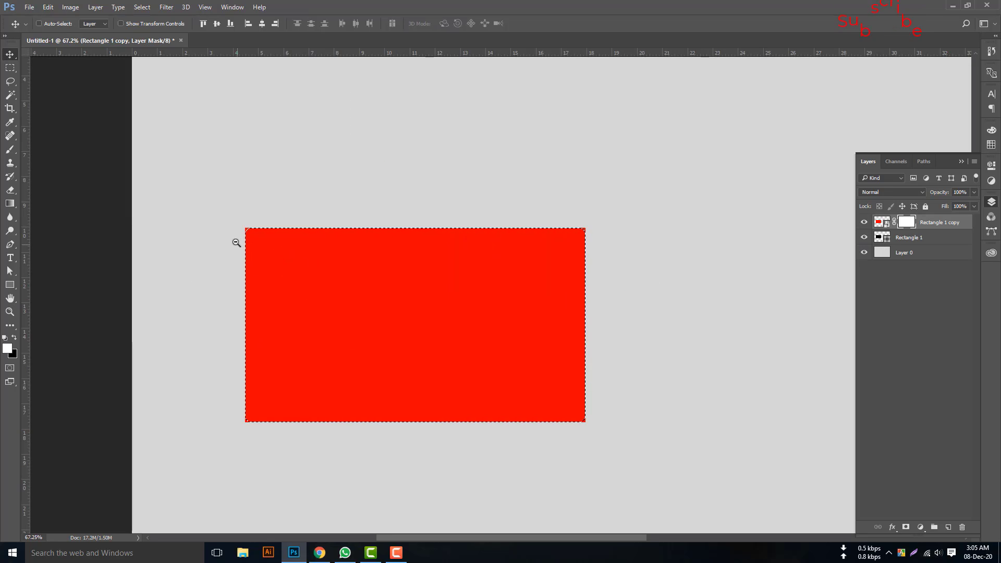
{"action": "left_click", "coordinate": [236, 242], "text": "ctrl"}
{"action": "left_click", "coordinate": [265, 235], "text": "ctrl"}
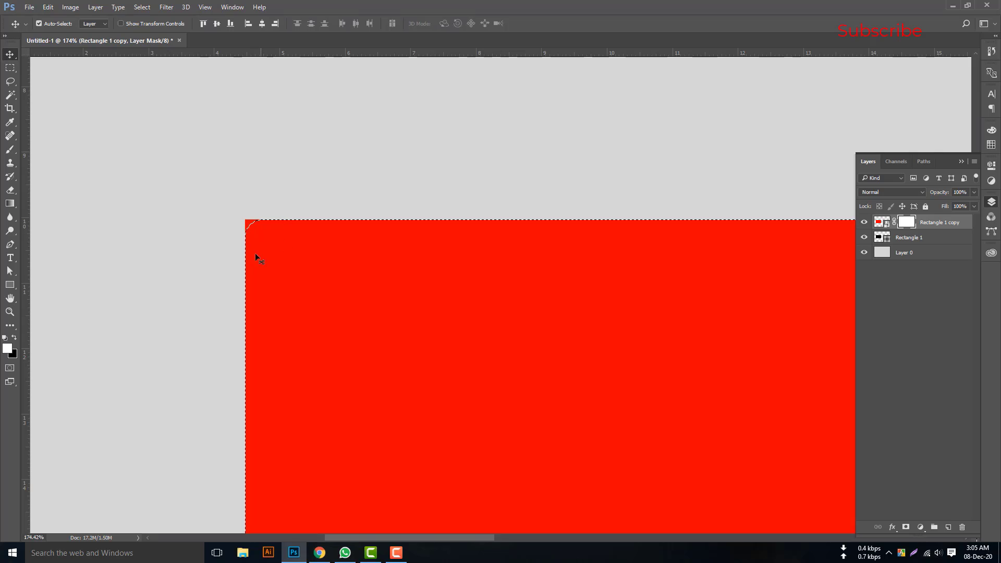
{"action": "left_click", "coordinate": [353, 286], "text": "ctrl+alt"}
{"action": "left_click", "coordinate": [305, 266], "text": "ctrl+alt"}
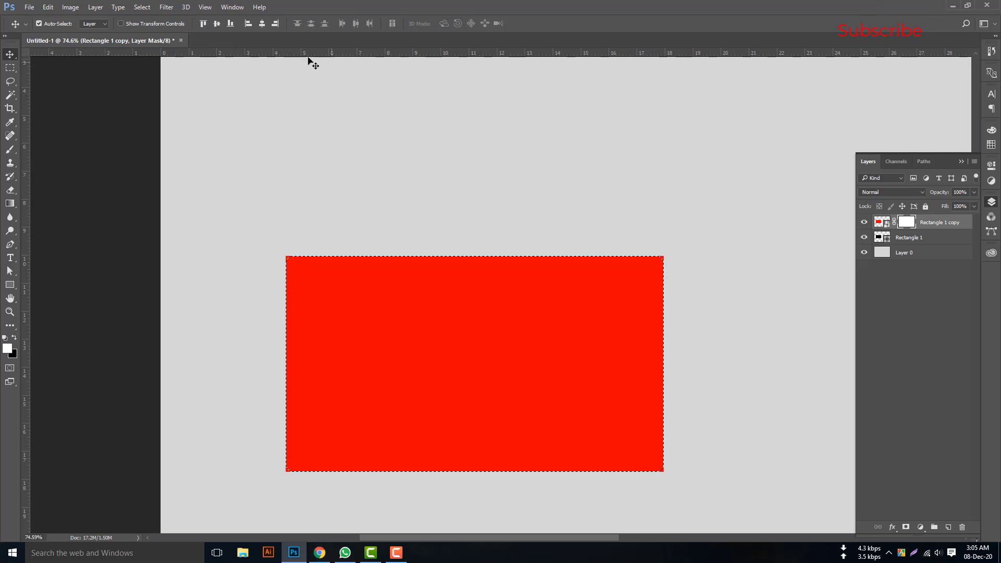
Invert the selection and mask out the red card's square corners with a black brush at 100% opacity, leaving nothing selected
{"action": "left_click", "coordinate": [141, 7]}
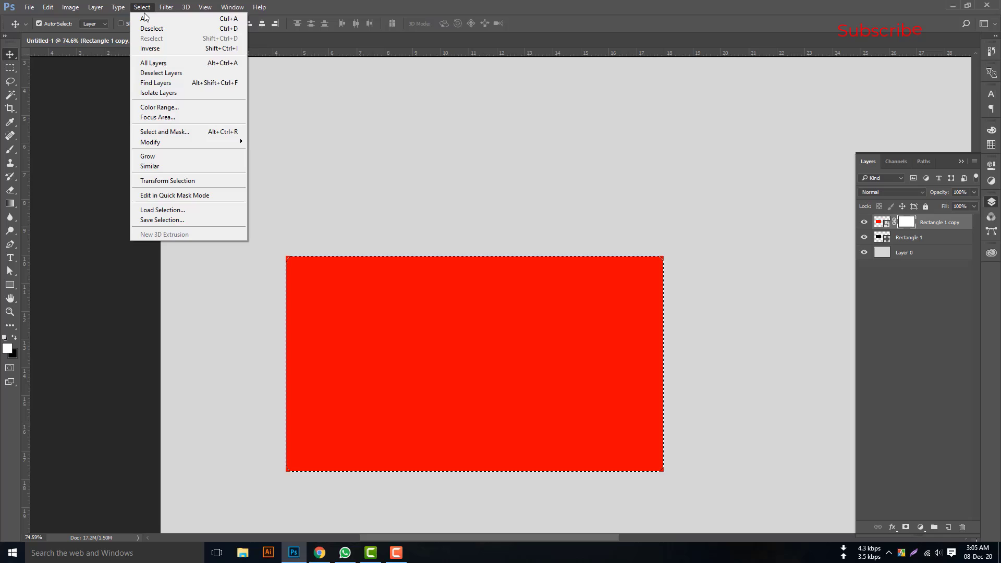
{"action": "left_click", "coordinate": [152, 48]}
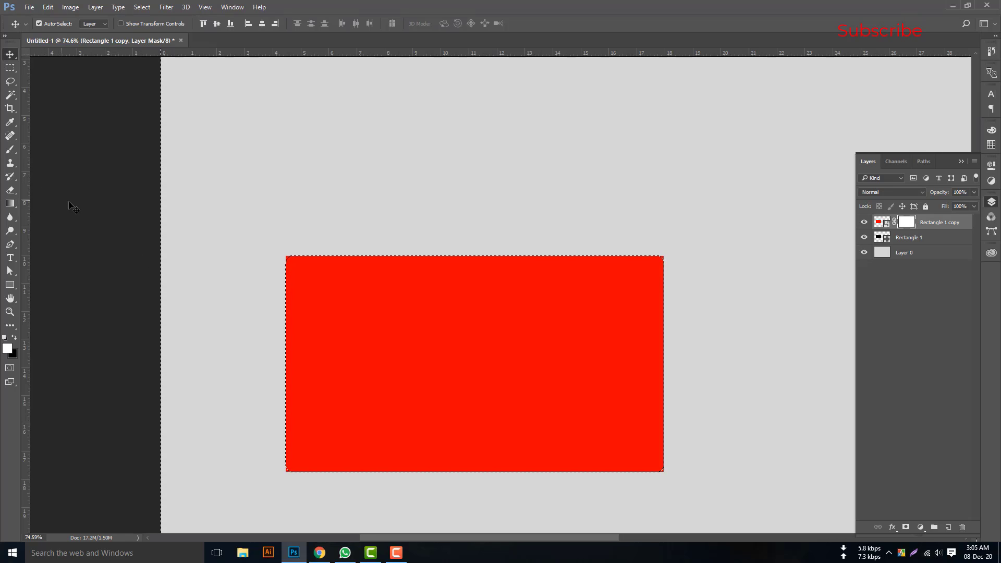
{"action": "key", "text": "b"}
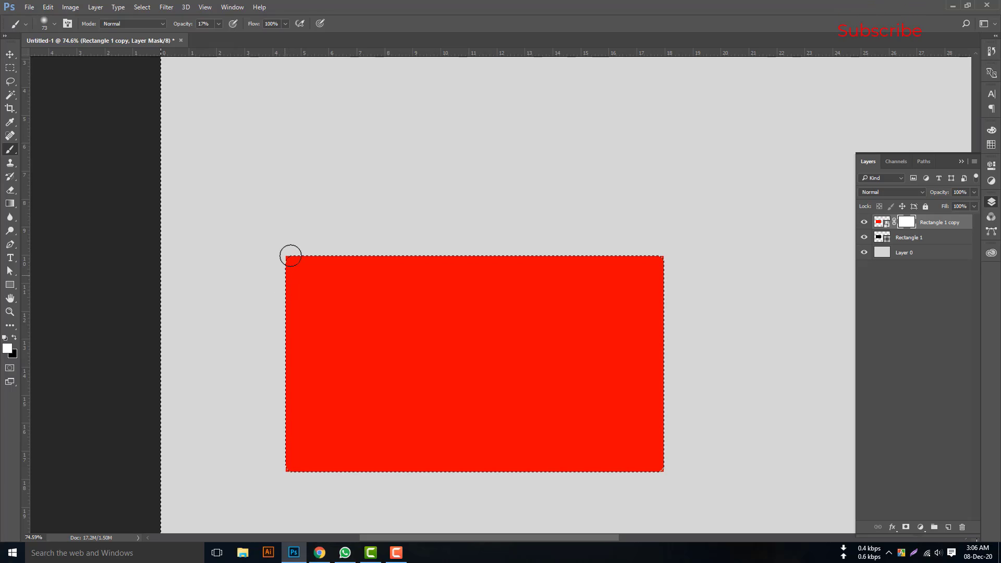
{"action": "left_click", "coordinate": [14, 337]}
{"action": "left_click_drag", "start_coordinate": [181, 27], "coordinate": [312, 32]}
{"action": "left_click", "coordinate": [142, 7]}
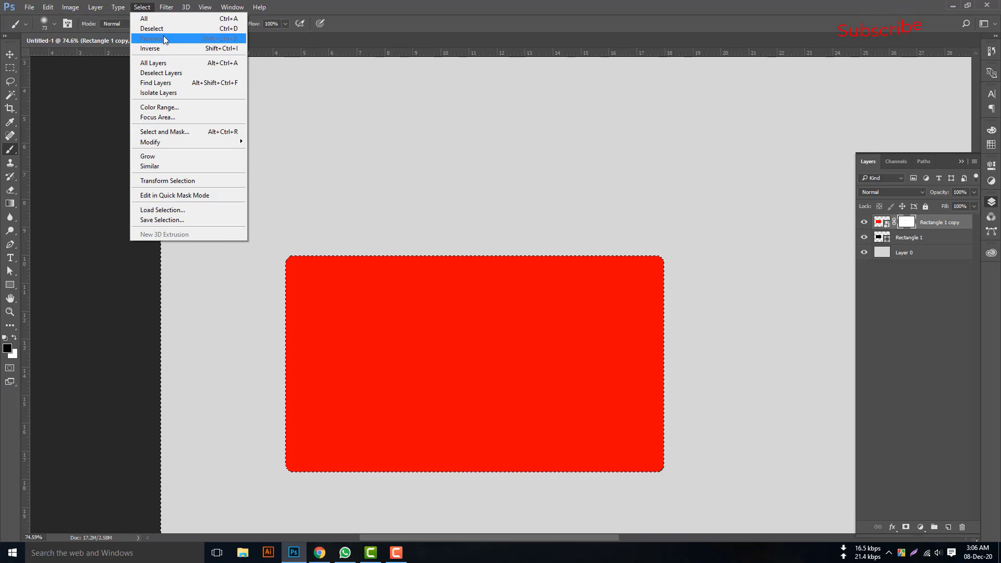
{"action": "left_click", "coordinate": [156, 27]}
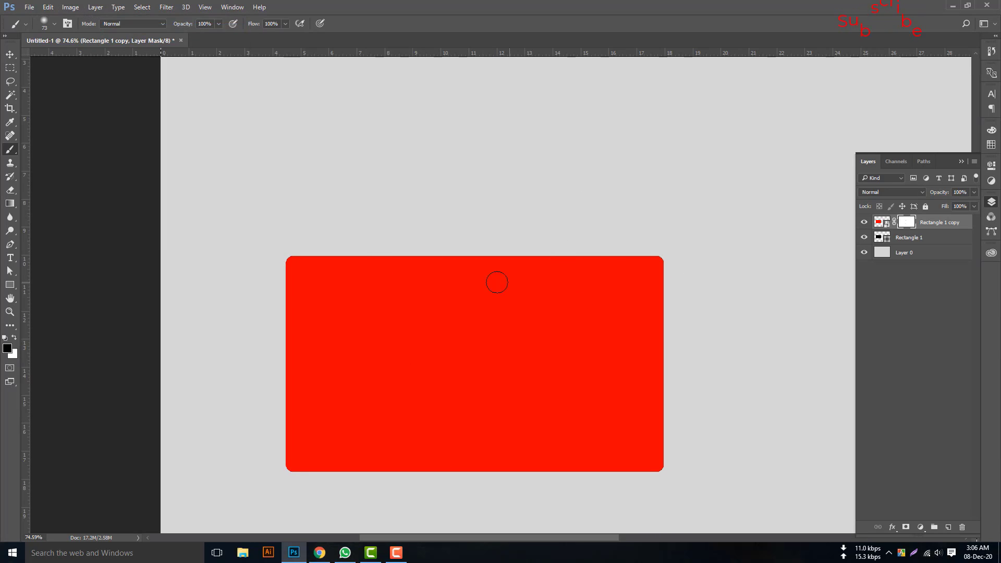
Hide the black Rectangle 1 layer and make the red smart object the active layer with the Move tool
{"action": "left_click", "coordinate": [864, 237]}
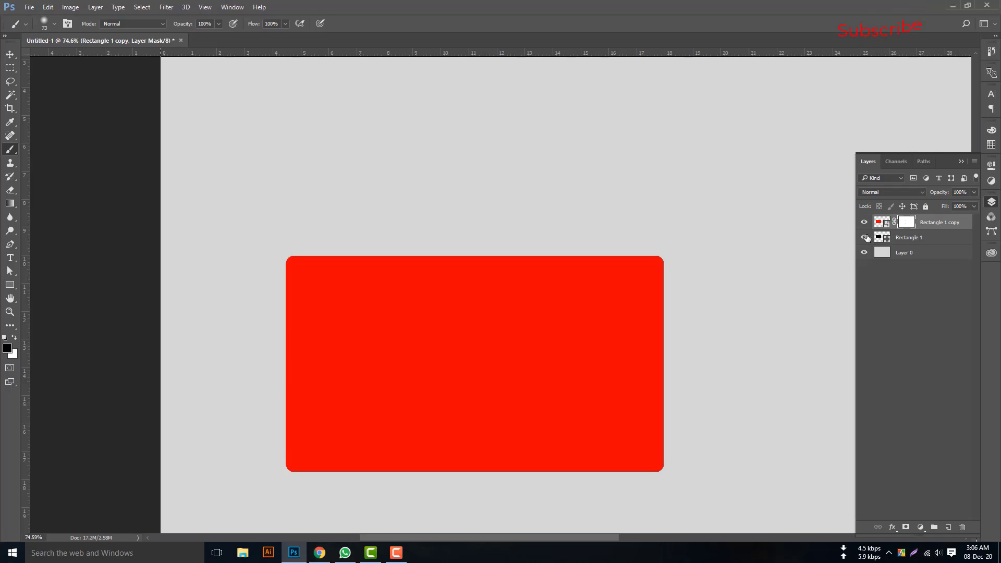
{"action": "left_click", "coordinate": [907, 238]}
{"action": "left_click", "coordinate": [865, 237]}
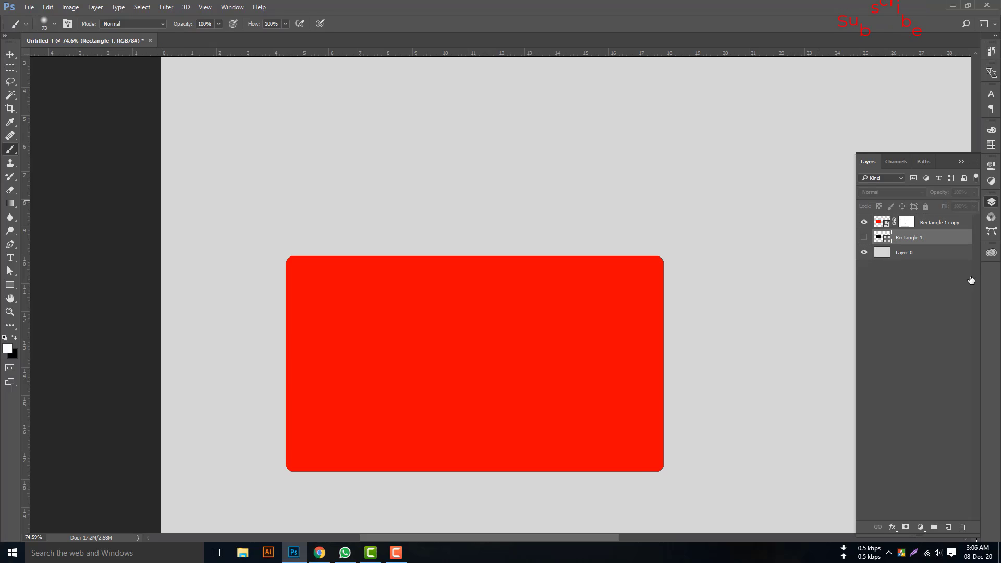
{"action": "left_click_drag", "start_coordinate": [908, 229], "coordinate": [809, 221]}
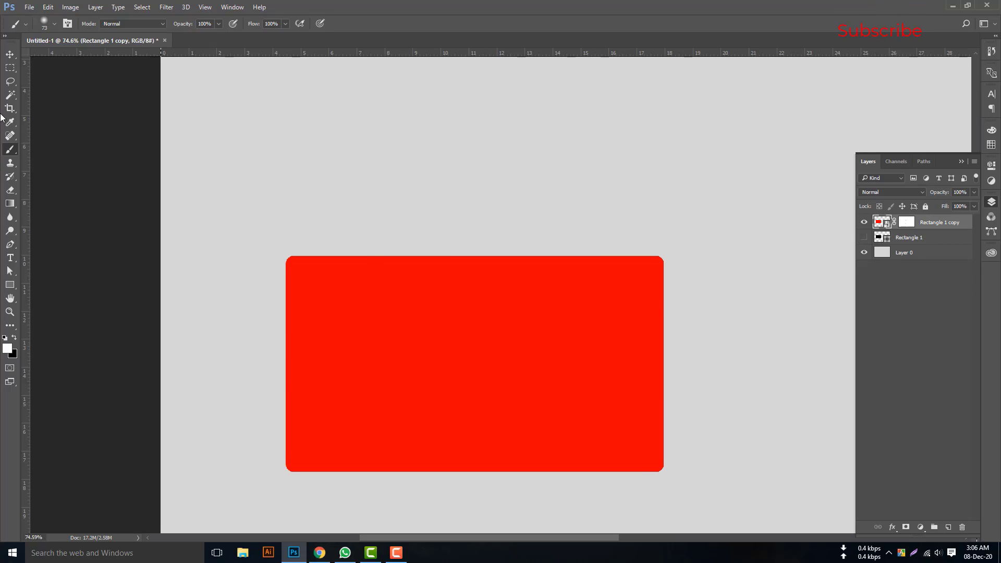
{"action": "left_click", "coordinate": [10, 54]}
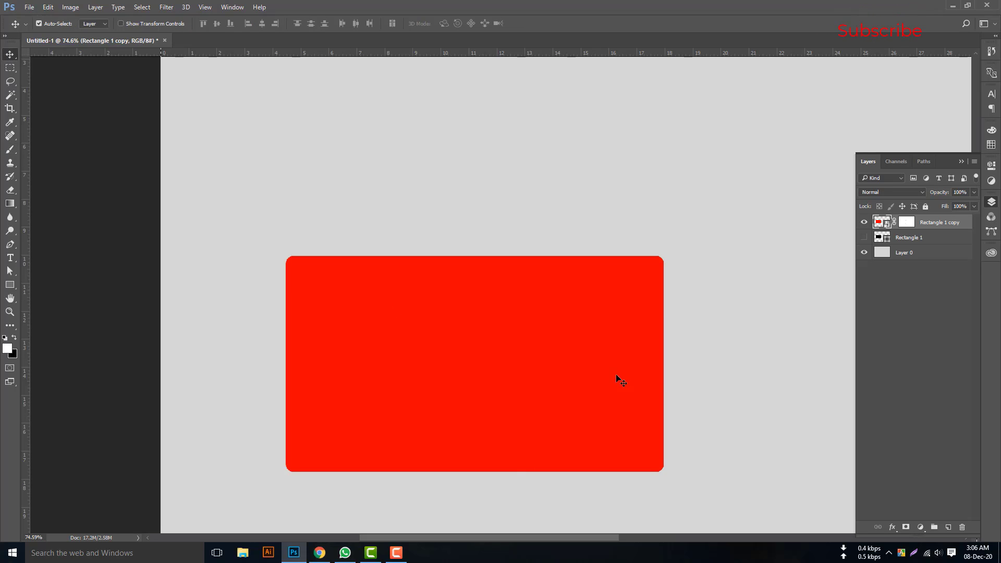
Open the red card's smart object contents and compare their corners with the masked card in the mockup document
{"action": "double_click", "coordinate": [887, 223]}
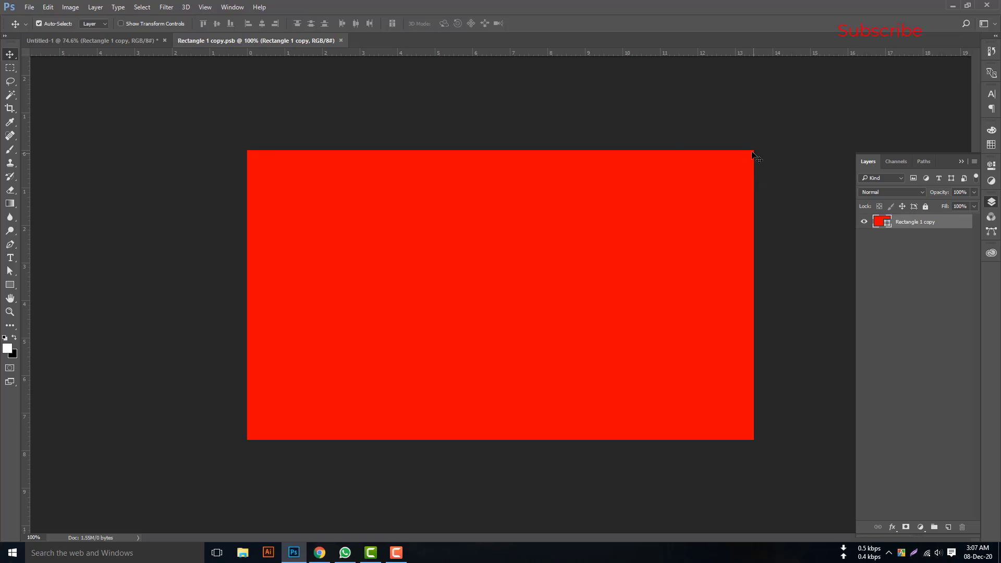
{"action": "left_click", "coordinate": [92, 40]}
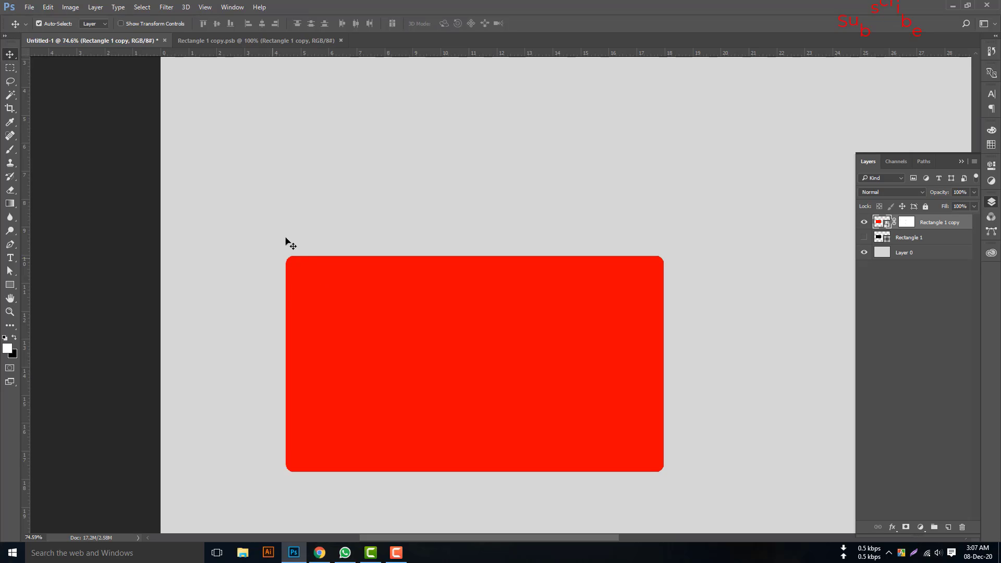
{"action": "left_click", "coordinate": [220, 44]}
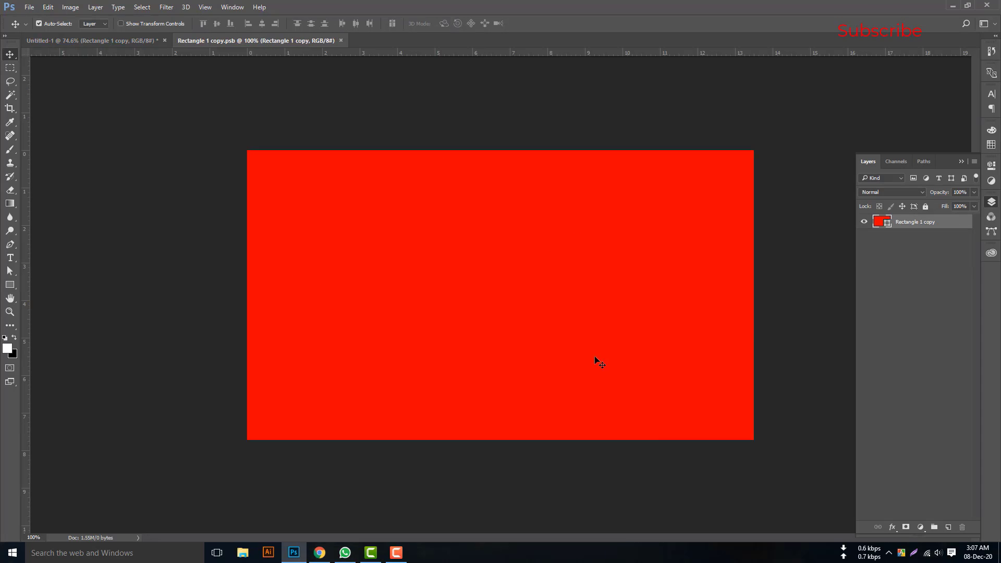
Place 1.png embedded in the smart object, scale it to about 98.3% to cover the card, and save and close the contents
{"action": "left_click", "coordinate": [30, 7]}
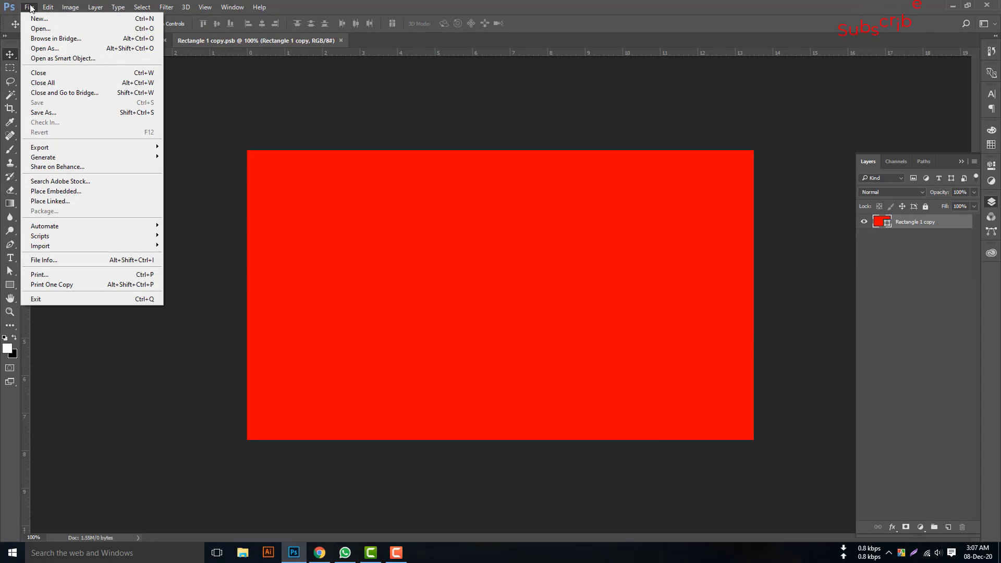
{"action": "left_click", "coordinate": [96, 188]}
{"action": "double_click", "coordinate": [344, 86]}
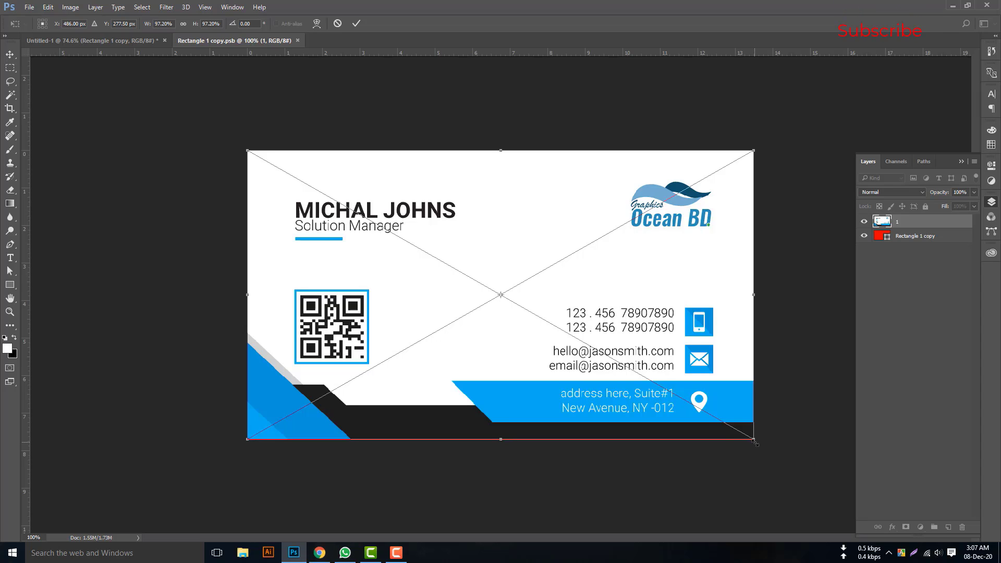
{"action": "left_click_drag", "start_coordinate": [754, 442], "coordinate": [758, 445]}
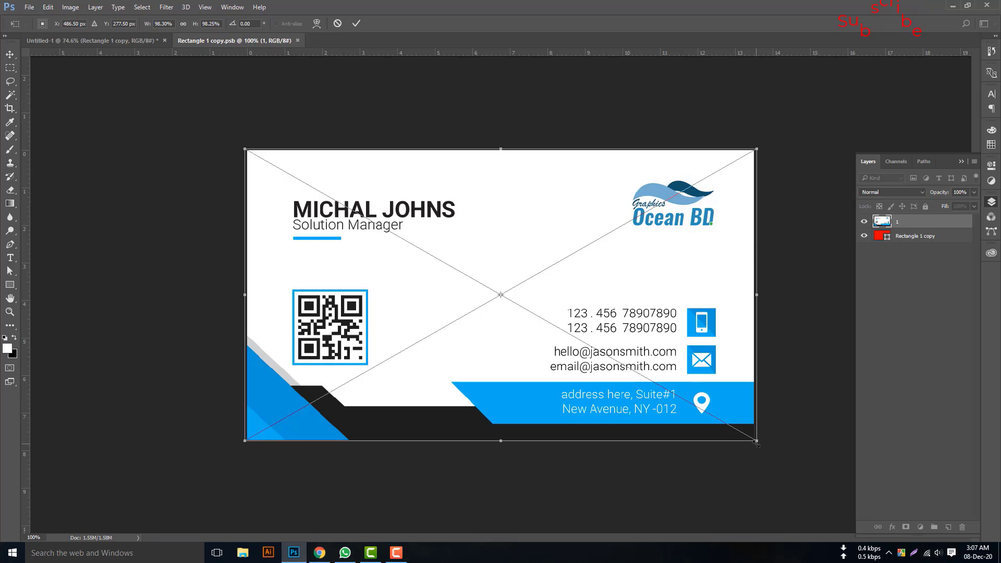
{"action": "left_click", "coordinate": [353, 24]}
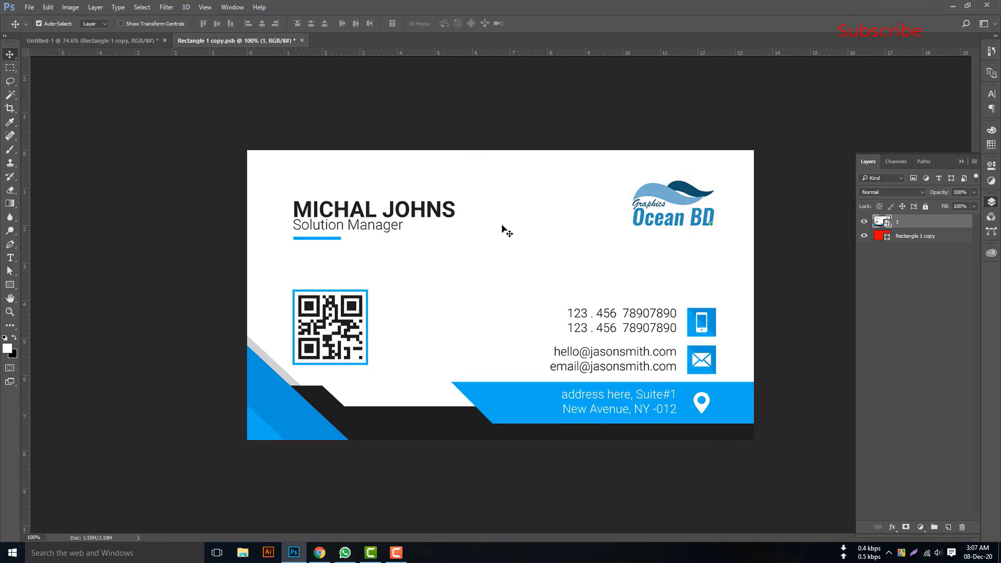
{"action": "key", "text": "ctrl+s"}
{"action": "left_click", "coordinate": [297, 41]}
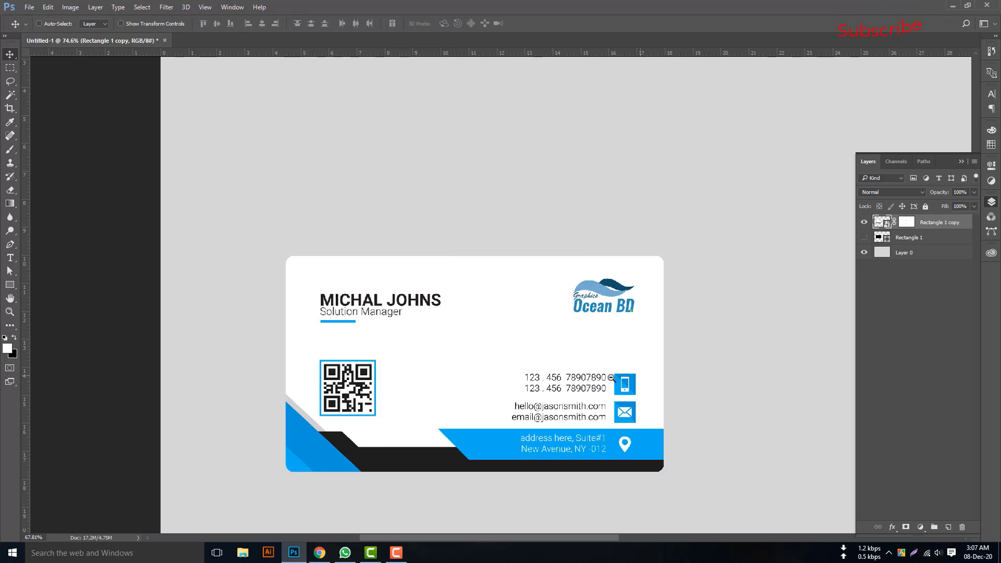
Examine the updated rounded-corner card up close and on the whole grey canvas
{"action": "scroll", "coordinate": [611, 378], "scroll_direction": "down", "scroll_amount": 4}
{"action": "scroll", "coordinate": [589, 388], "scroll_direction": "up", "scroll_amount": 5}
{"action": "scroll", "coordinate": [578, 385], "scroll_direction": "down", "scroll_amount": 4}
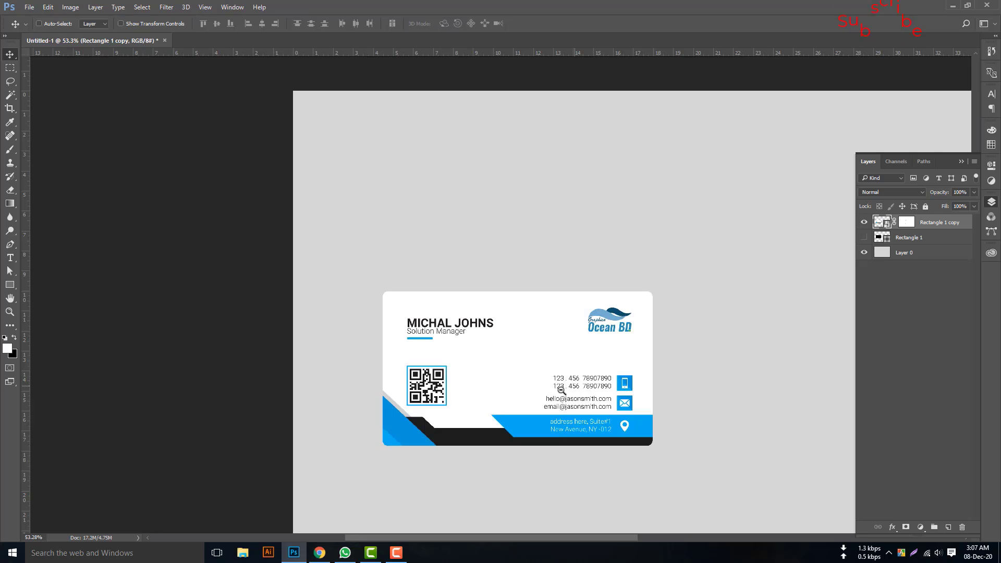
{"action": "scroll", "coordinate": [380, 320], "scroll_direction": "right", "scroll_amount": 4}
{"action": "scroll", "coordinate": [370, 312], "scroll_direction": "down", "scroll_amount": 2}
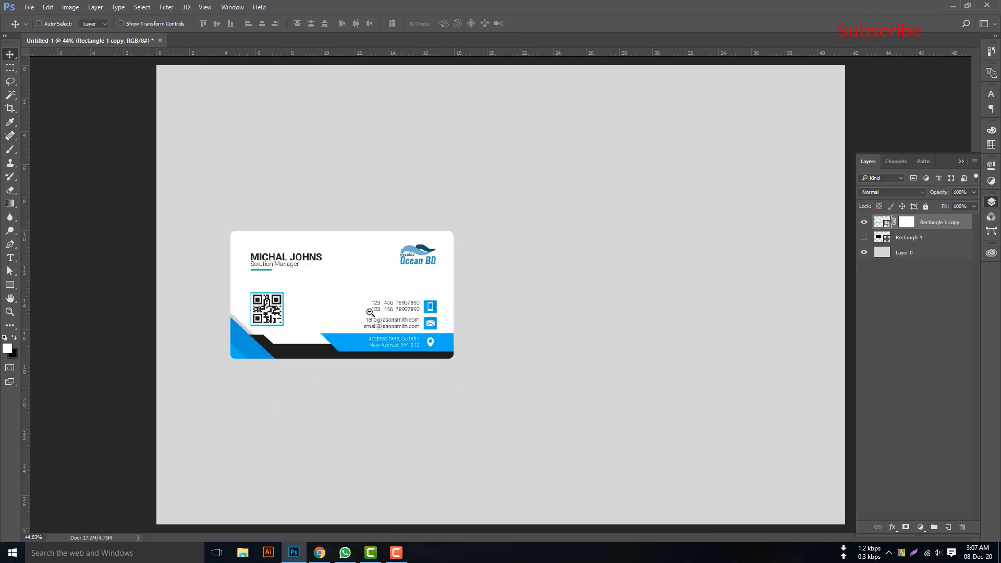
{"action": "scroll", "coordinate": [359, 309], "scroll_direction": "down", "scroll_amount": 1}
{"action": "scroll", "coordinate": [359, 310], "scroll_direction": "up", "scroll_amount": 2}
{"action": "scroll", "coordinate": [359, 310], "scroll_direction": "down", "scroll_amount": 1}
Add a Multiply drop shadow to the card with 44% opacity, 152° angle, 28 px distance, 17% spread and about 139 px size
{"action": "double_click", "coordinate": [968, 227]}
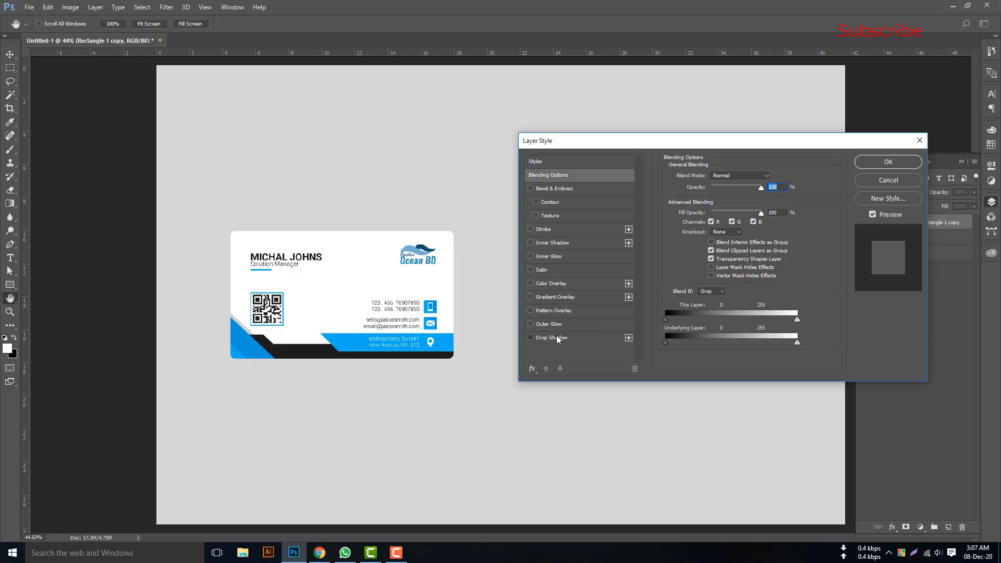
{"action": "left_click", "coordinate": [556, 339]}
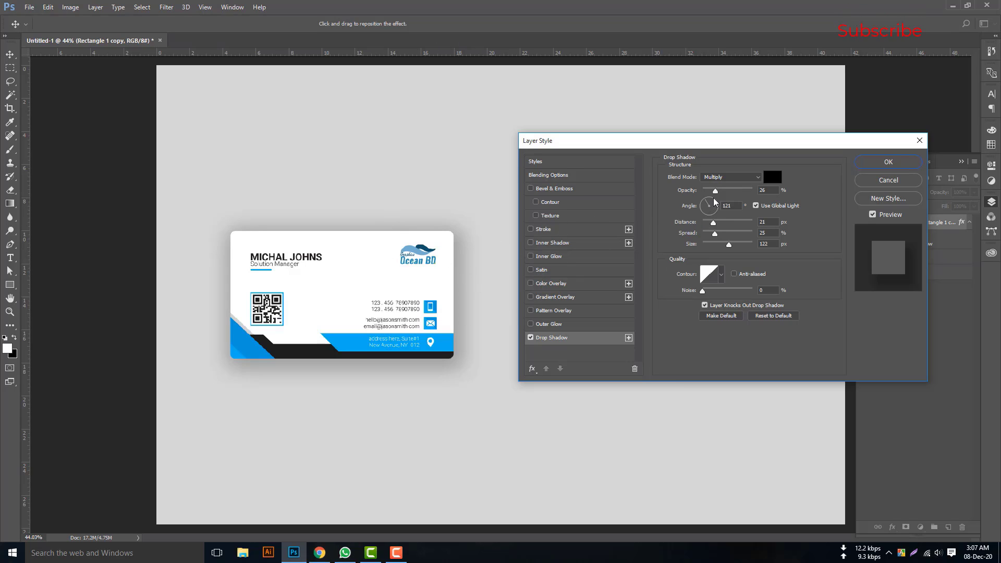
{"action": "left_click_drag", "start_coordinate": [716, 192], "coordinate": [725, 195]}
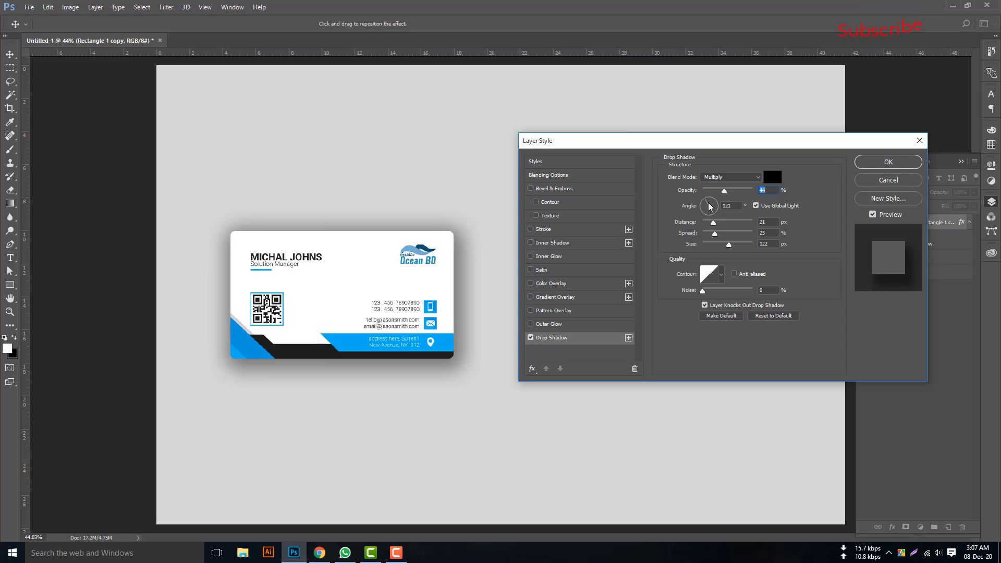
{"action": "left_click", "coordinate": [706, 206]}
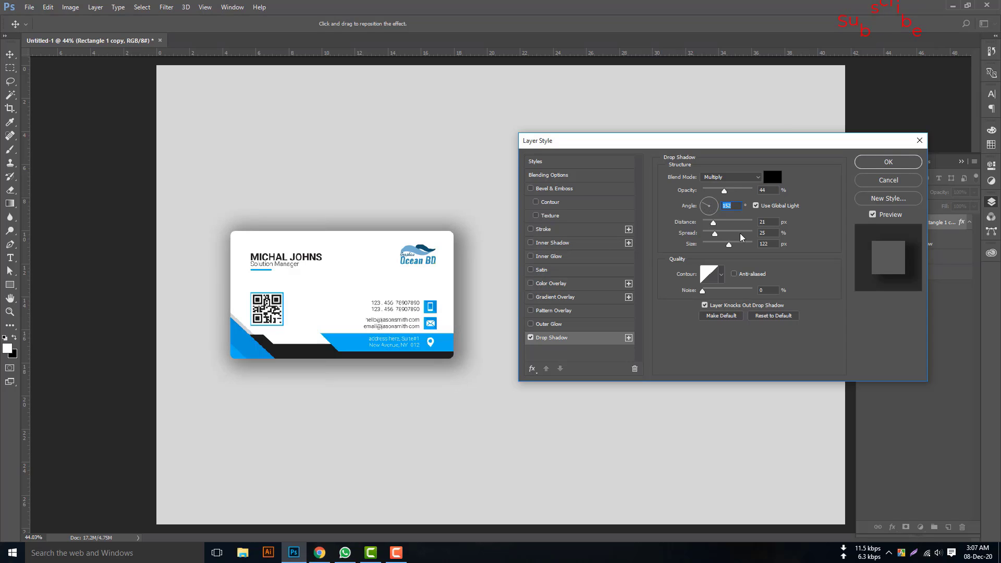
{"action": "left_click_drag", "start_coordinate": [713, 224], "coordinate": [718, 229]}
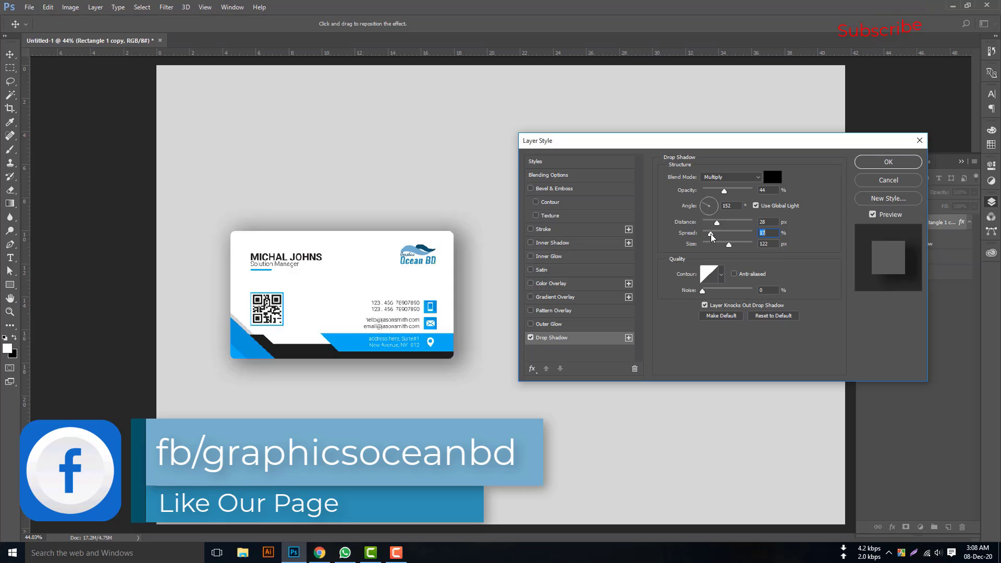
{"action": "mouse_move", "coordinate": [729, 245]}
{"action": "left_mouse_down"}
{"action": "mouse_move", "coordinate": [720, 245]}
{"action": "mouse_move", "coordinate": [732, 248]}
{"action": "left_mouse_up"}
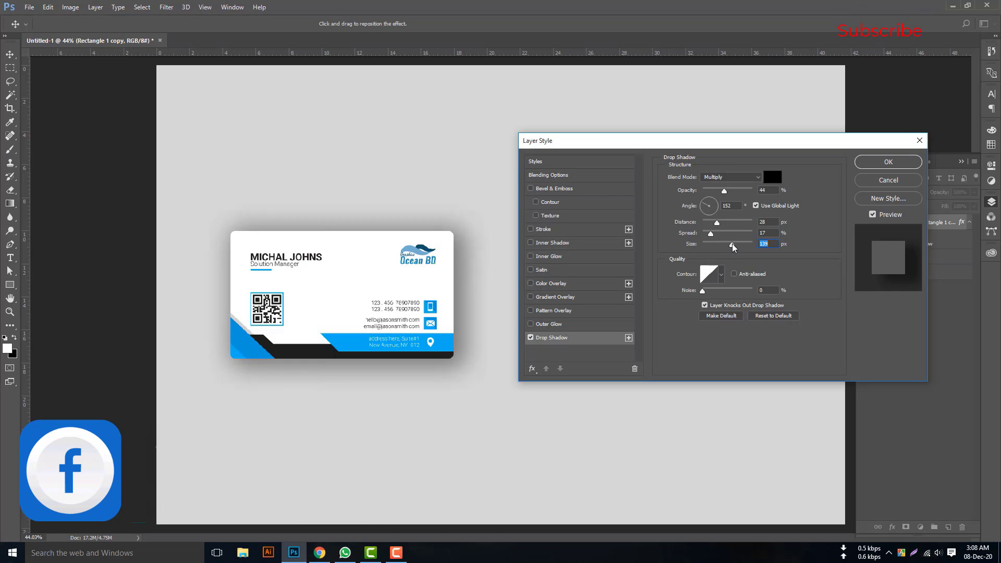
{"action": "left_click", "coordinate": [879, 163]}
Make the grey Layer 0 active and examine the card's shadow against the full background
{"action": "left_click", "coordinate": [552, 292]}
{"action": "left_click", "coordinate": [440, 291], "text": "alt"}
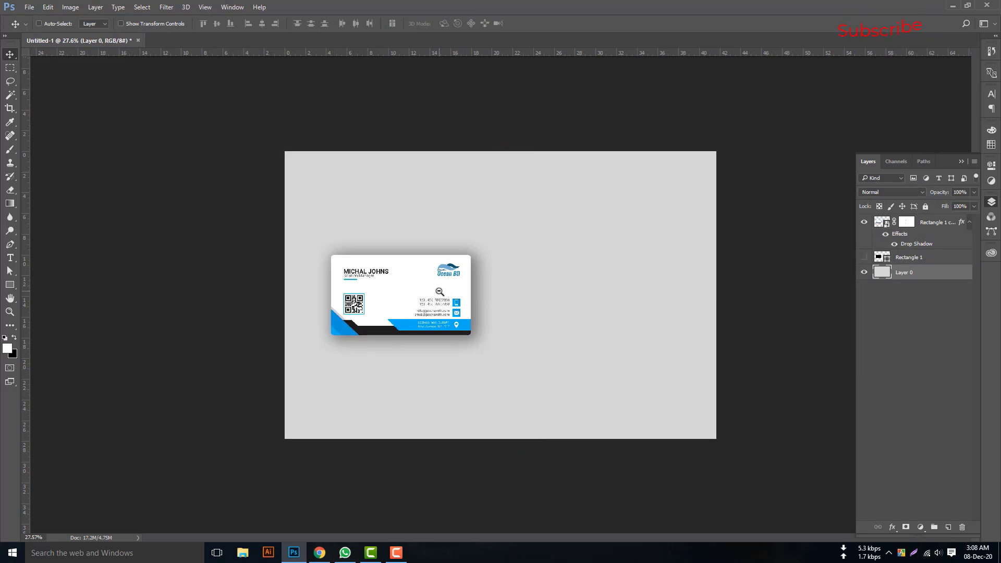
{"action": "scroll", "coordinate": [410, 284], "scroll_direction": "up", "scroll_amount": 2}
{"action": "scroll", "coordinate": [396, 274], "scroll_direction": "down", "scroll_amount": 1}
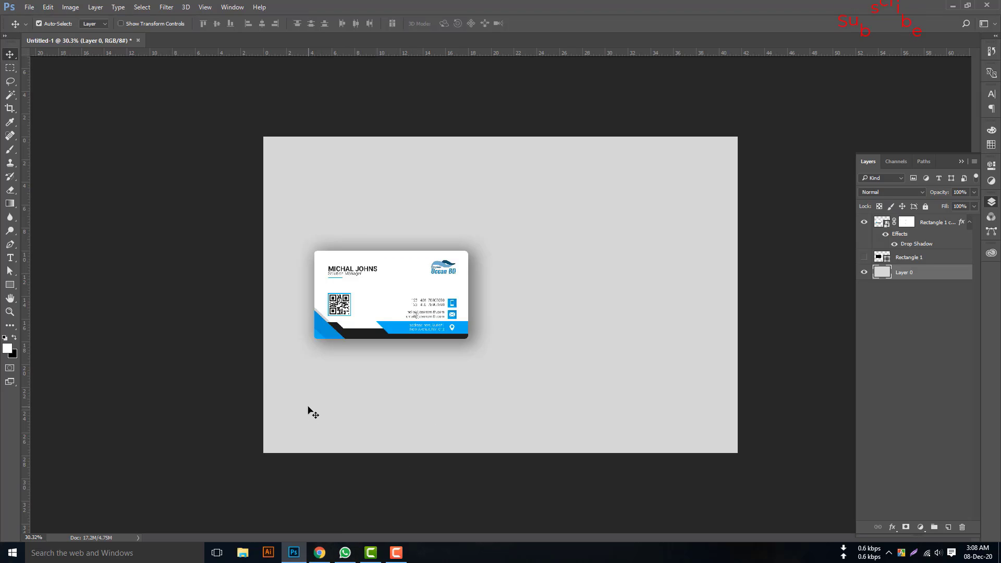
Switch to Chrome and search Google Images for "business card mockup" in a new tab
{"action": "left_click", "coordinate": [320, 553]}
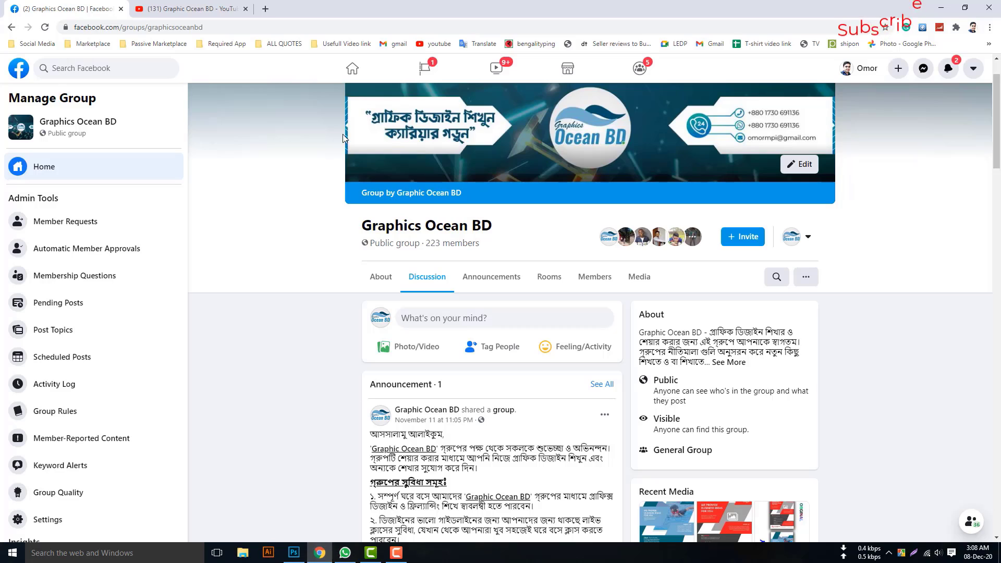
{"action": "left_click", "coordinate": [266, 8]}
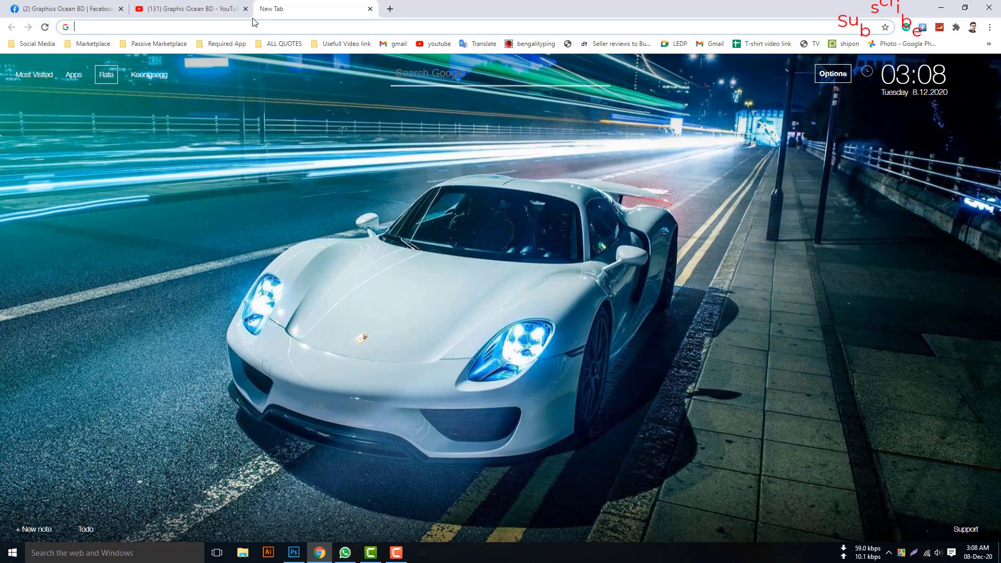
{"action": "type", "text": "business"}
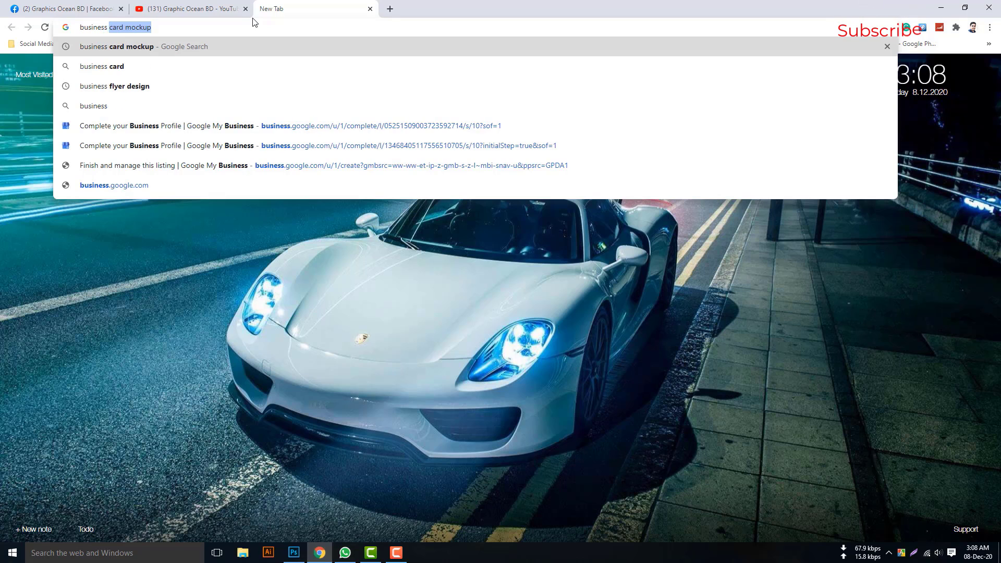
{"action": "key", "text": "Return"}
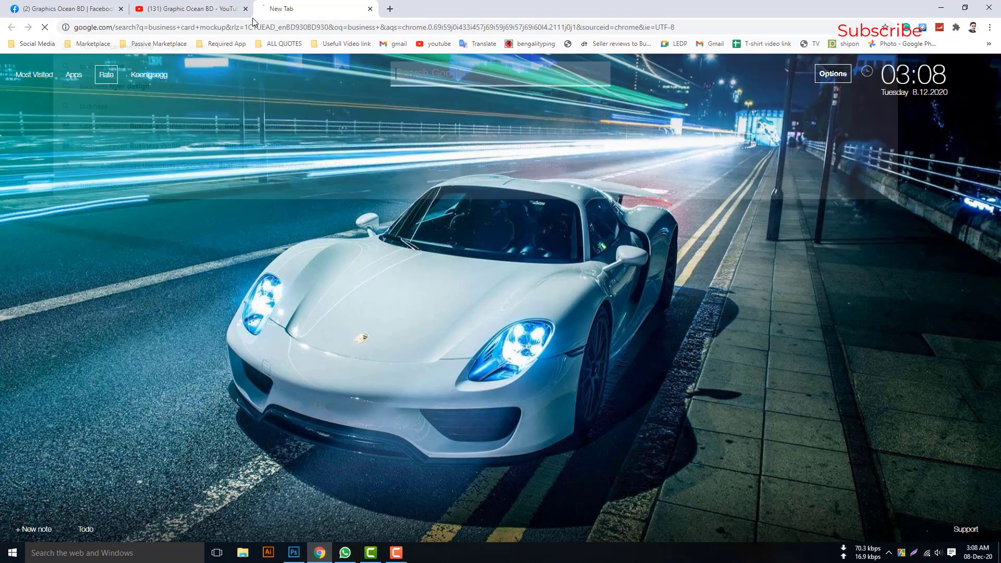
{"action": "left_click", "coordinate": [141, 104]}
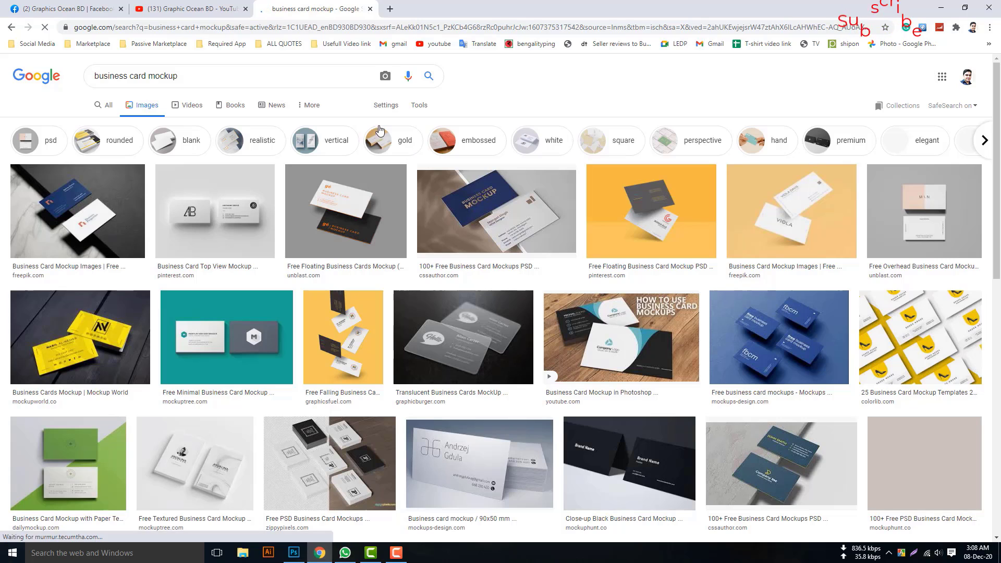
Limit the image results to the Large size
{"action": "left_click", "coordinate": [427, 107]}
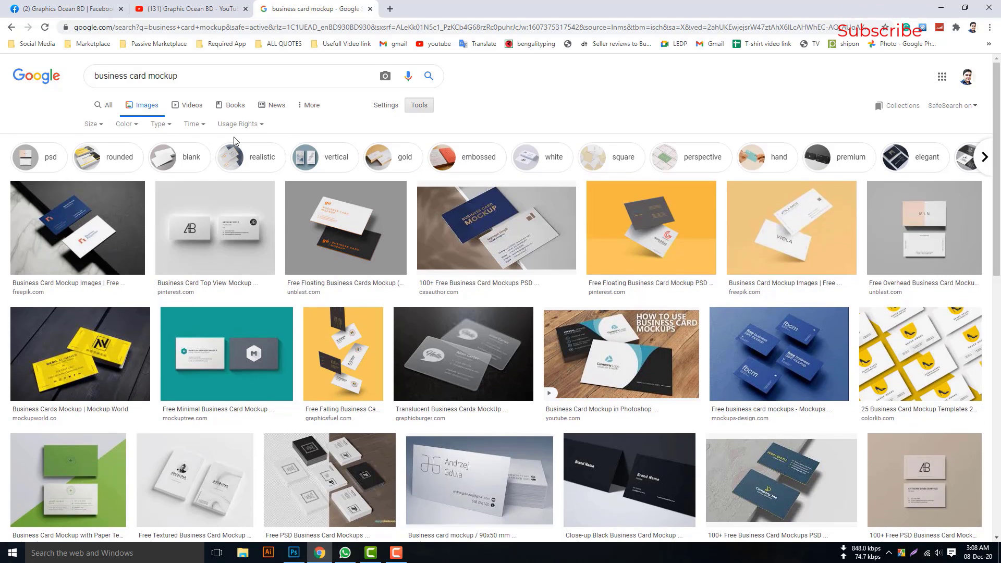
{"action": "left_click", "coordinate": [93, 124]}
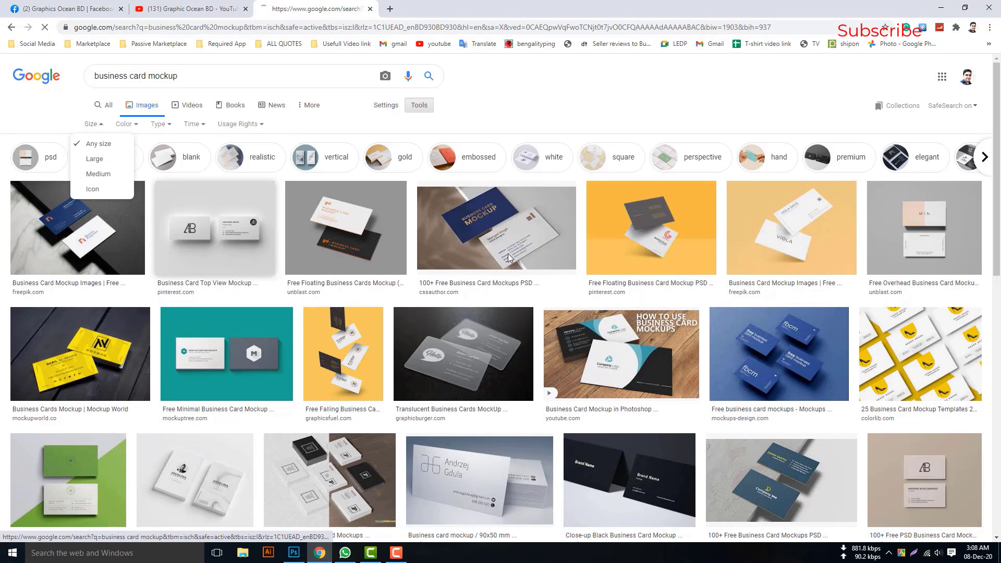
{"action": "left_click", "coordinate": [91, 159]}
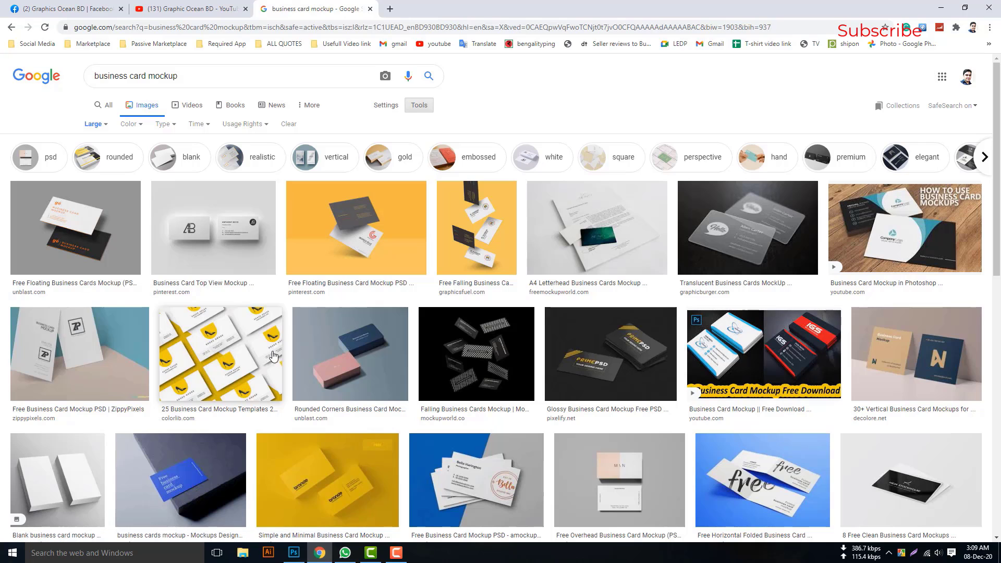
Browse the mockup results and open CSS Author's pink two-card mockup image at full size in its own tab
{"action": "scroll", "coordinate": [365, 378], "scroll_direction": "down", "scroll_amount": 5}
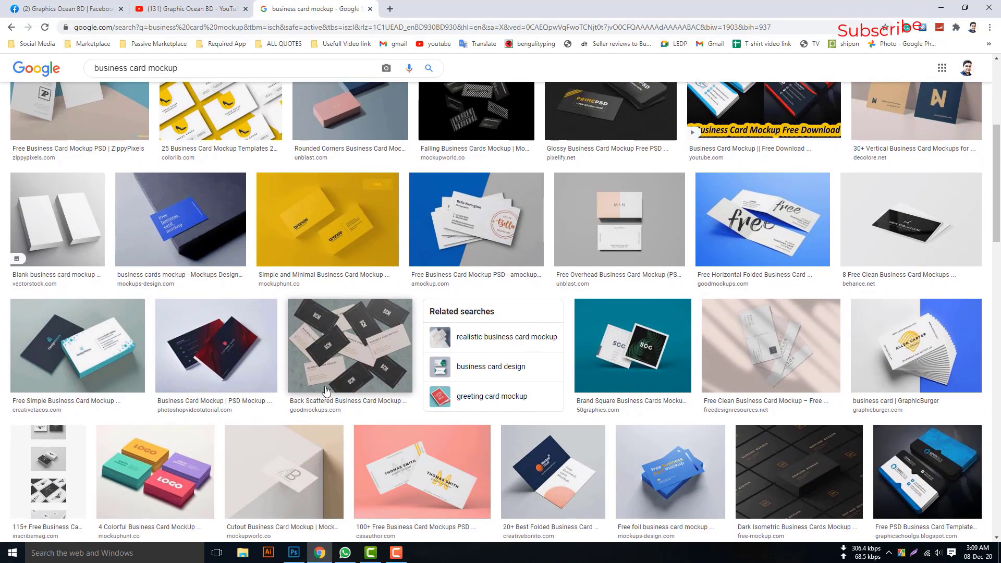
{"action": "scroll", "coordinate": [442, 371], "scroll_direction": "down", "scroll_amount": 1}
{"action": "scroll", "coordinate": [443, 369], "scroll_direction": "down", "scroll_amount": 2}
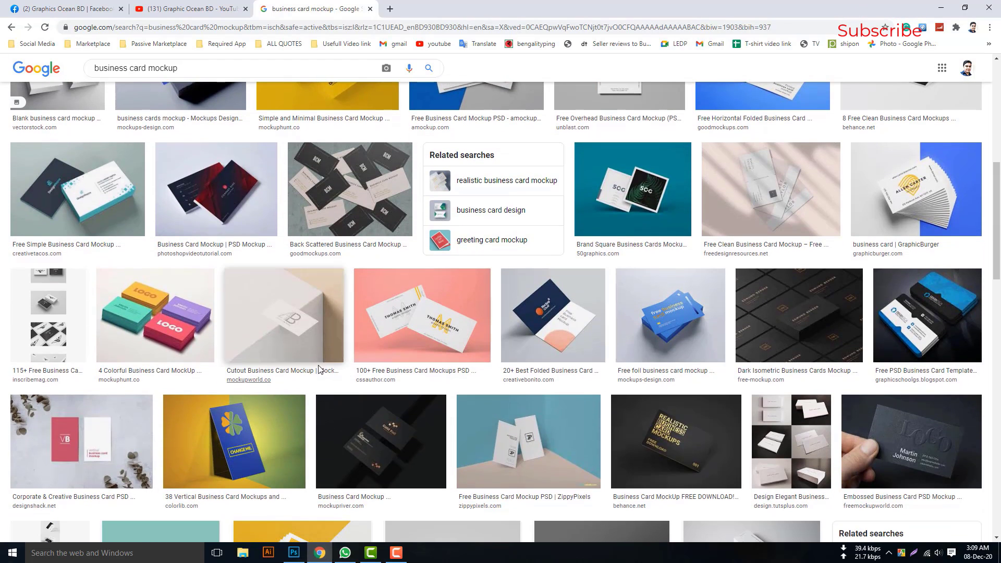
{"action": "left_click", "coordinate": [365, 360]}
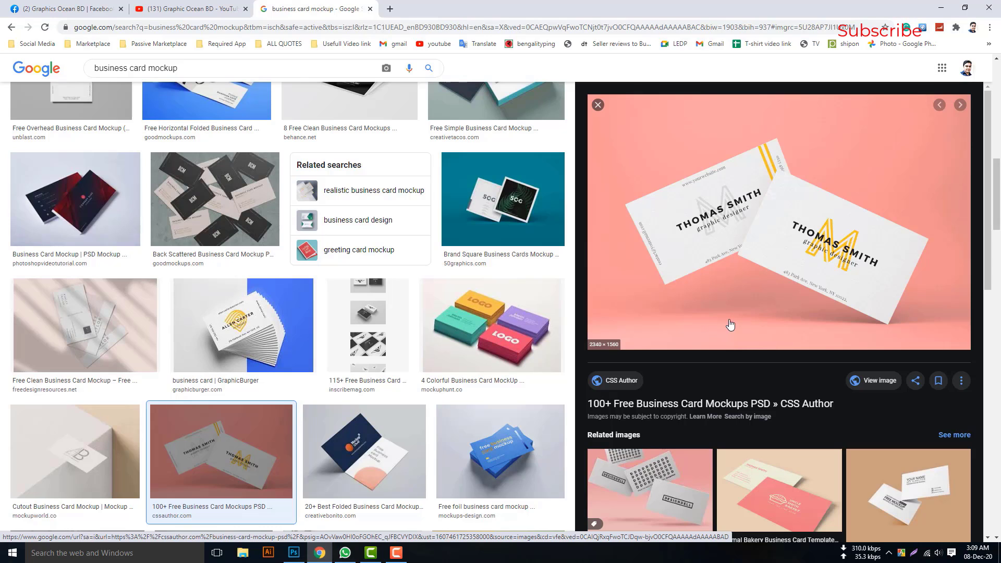
{"action": "double_click", "coordinate": [878, 381]}
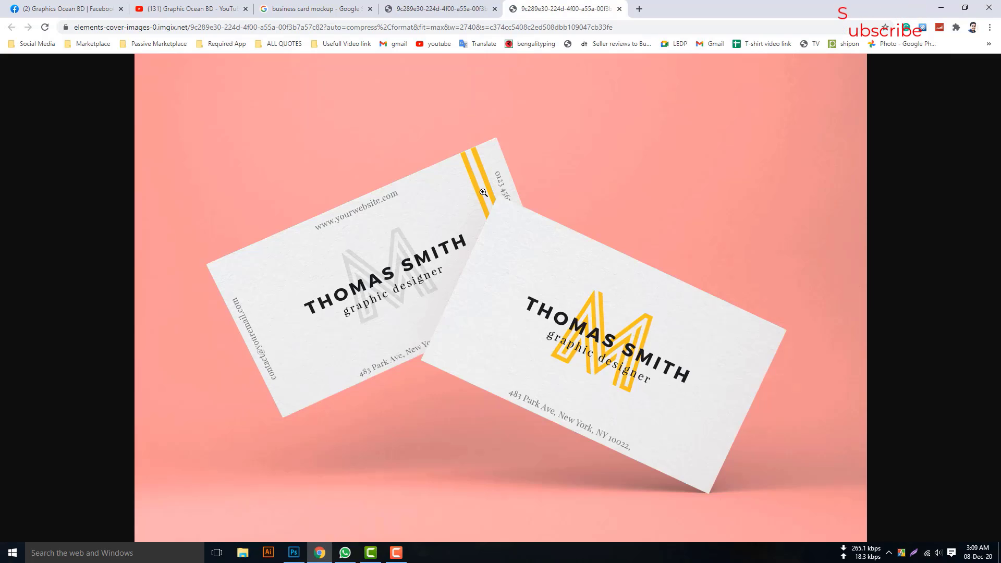
Save the pink mockup image to the Desktop as a JPEG named 1erw
{"action": "right_click", "coordinate": [511, 139]}
{"action": "left_click", "coordinate": [532, 166]}
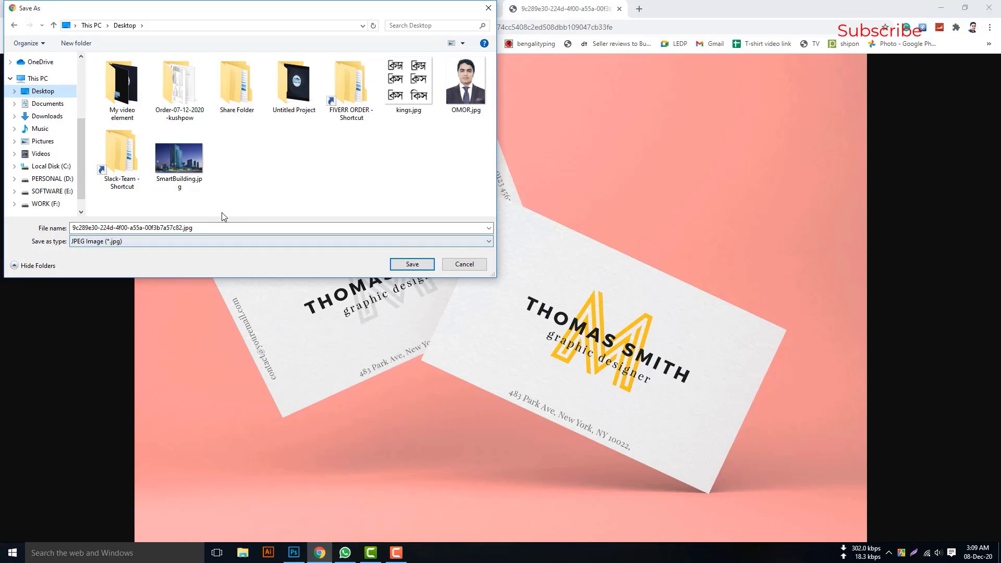
{"action": "double_click", "coordinate": [142, 225]}
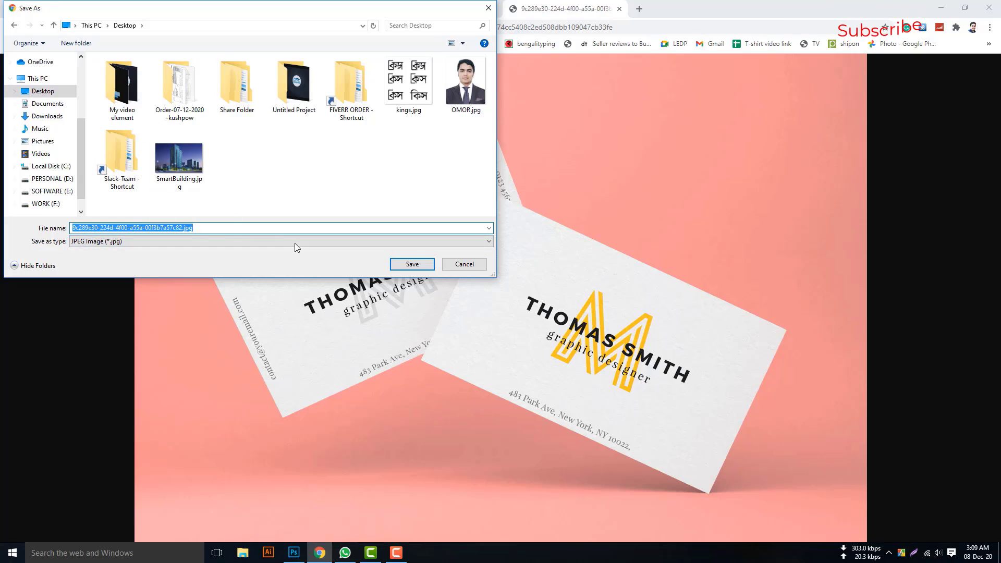
{"action": "type", "text": "1erw"}
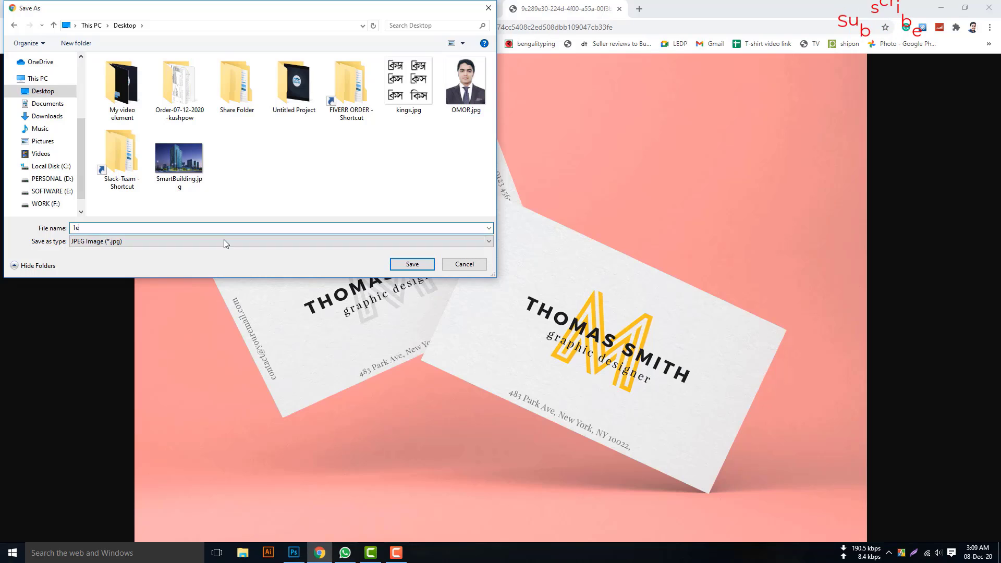
{"action": "left_click", "coordinate": [421, 266]}
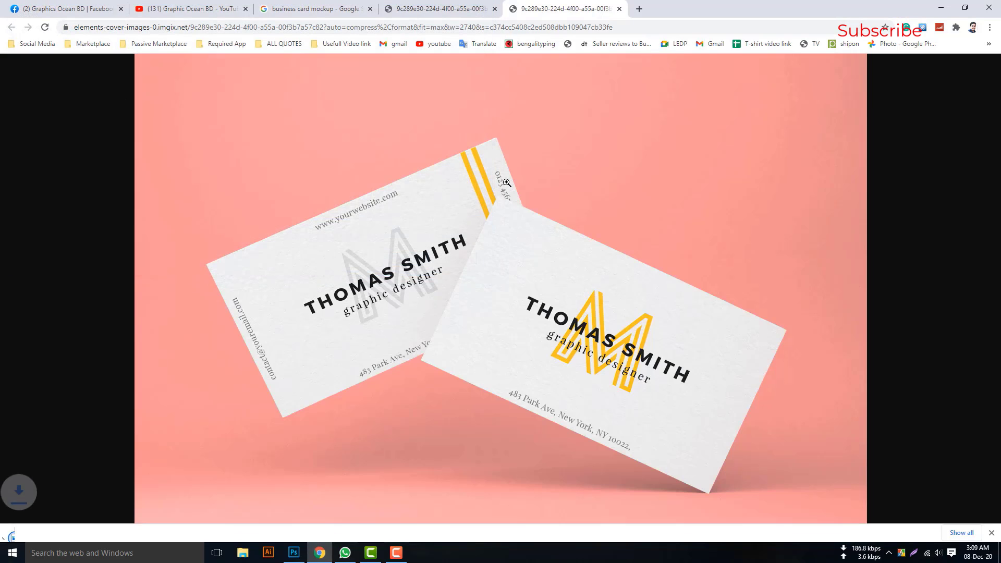
Return to the desktop and open the saved 1erw.jpg as a new document in Photoshop
{"action": "left_click", "coordinate": [945, 6]}
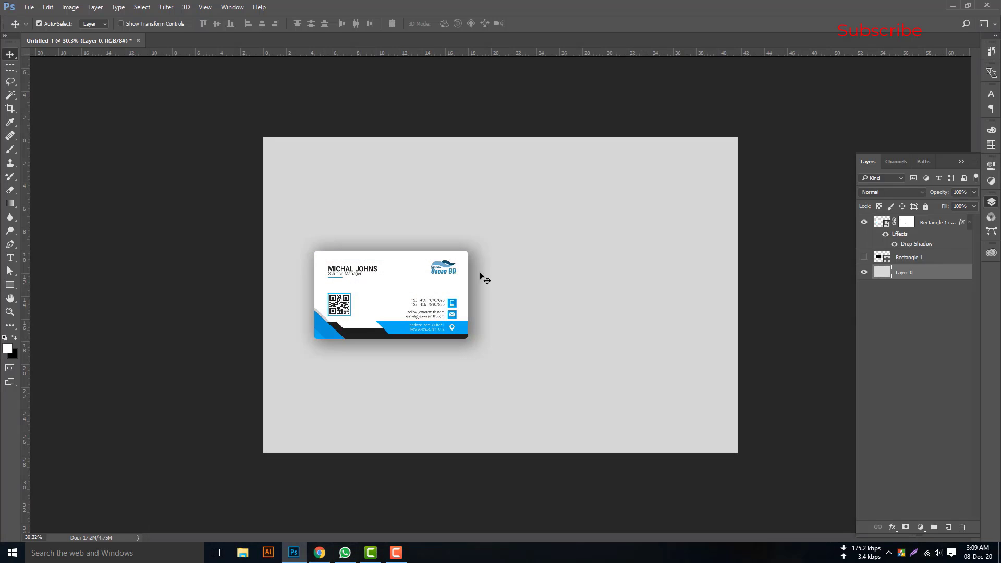
{"action": "left_click", "coordinate": [954, 6]}
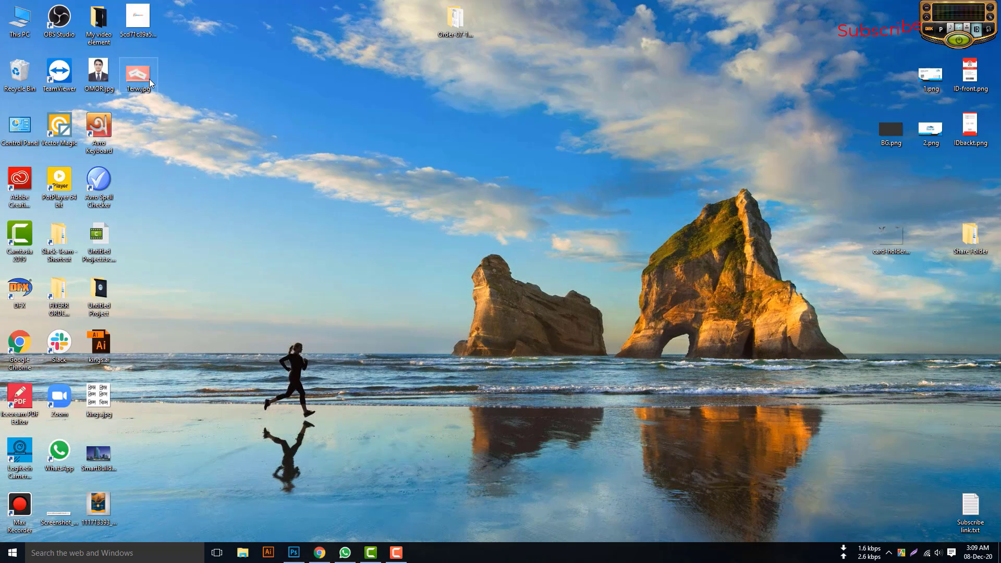
{"action": "left_click_drag", "start_coordinate": [149, 80], "coordinate": [189, 39]}
{"action": "left_click_drag", "start_coordinate": [181, 39], "coordinate": [181, 39]}
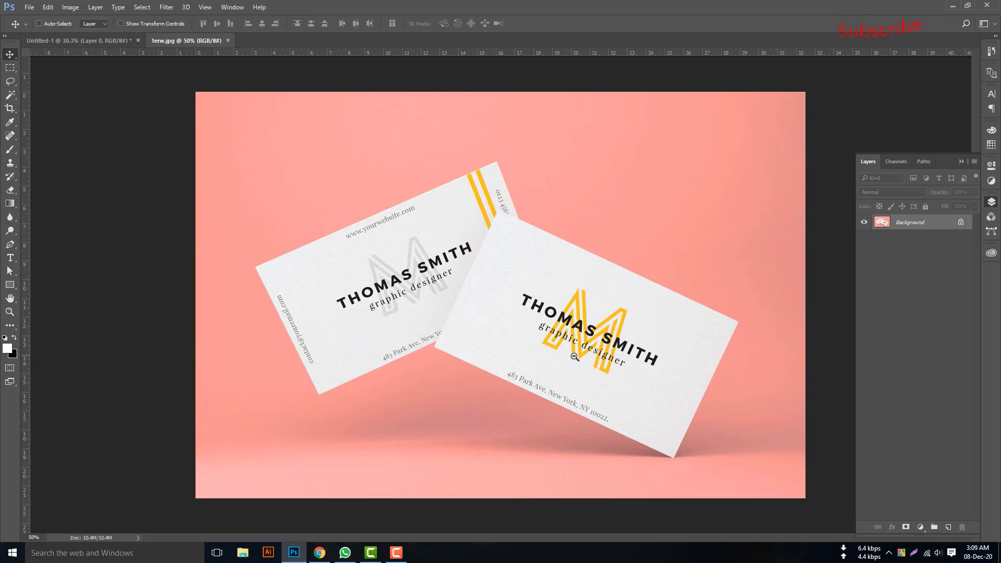
{"action": "scroll", "coordinate": [562, 357], "scroll_direction": "up", "scroll_amount": 1}
{"action": "scroll", "coordinate": [563, 357], "scroll_direction": "down", "scroll_amount": 1}
{"action": "left_click", "coordinate": [565, 356], "text": "alt"}
{"action": "scroll", "coordinate": [566, 353], "scroll_direction": "up", "scroll_amount": 2}
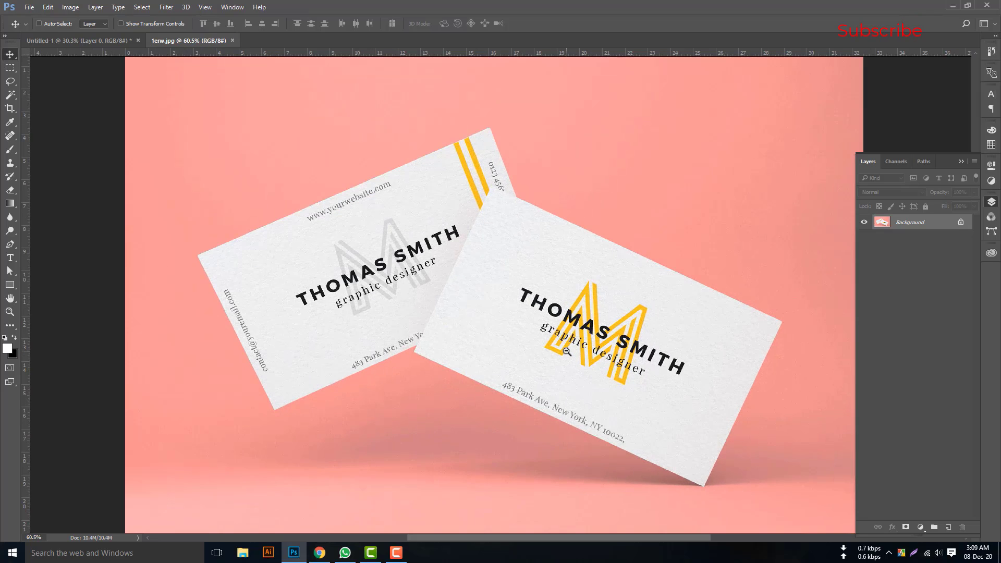
Draw a black rectangle about 866 by 493 px over the rear card in the pink mockup
{"action": "scroll", "coordinate": [568, 350], "scroll_direction": "down", "scroll_amount": 1}
{"action": "scroll", "coordinate": [568, 344], "scroll_direction": "up", "scroll_amount": 1}
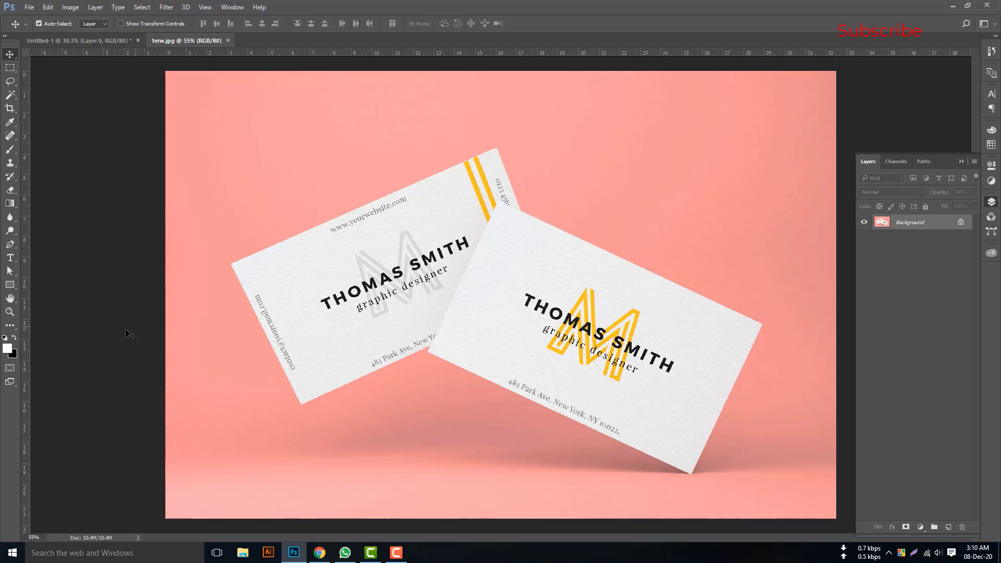
{"action": "left_click", "coordinate": [11, 285]}
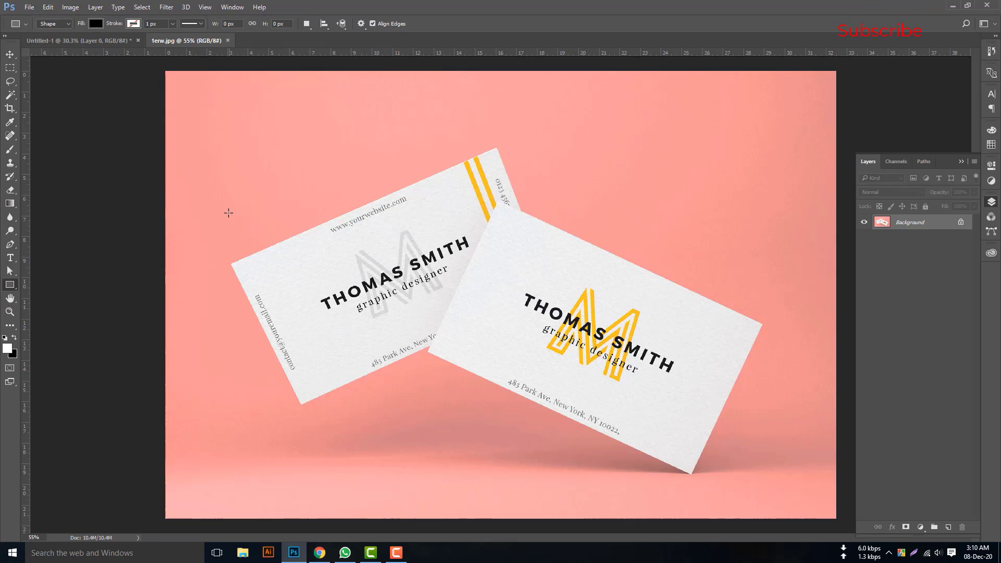
{"action": "mouse_move", "coordinate": [246, 212]}
{"action": "left_mouse_down"}
{"action": "mouse_move", "coordinate": [265, 234]}
{"action": "mouse_move", "coordinate": [455, 333]}
{"action": "mouse_move", "coordinate": [511, 329]}
{"action": "mouse_move", "coordinate": [492, 350]}
{"action": "left_mouse_up"}
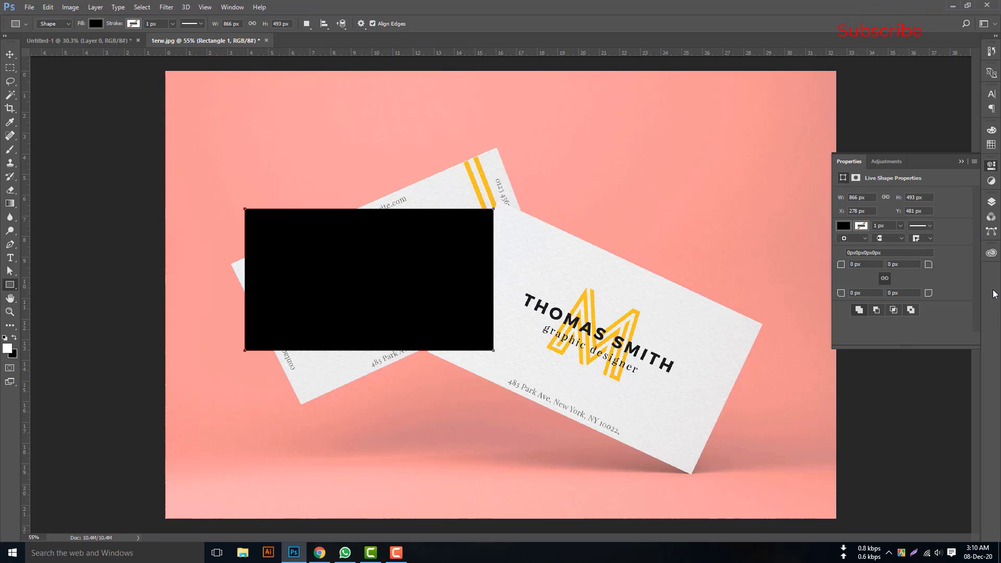
Convert the Rectangle 1 layer to a smart object
{"action": "left_click", "coordinate": [992, 202]}
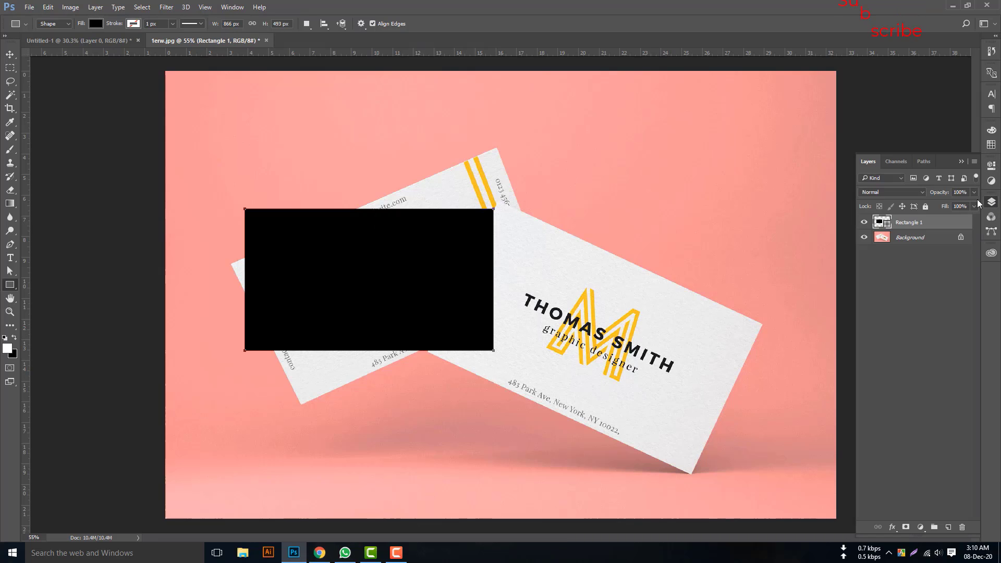
{"action": "left_click", "coordinate": [991, 166]}
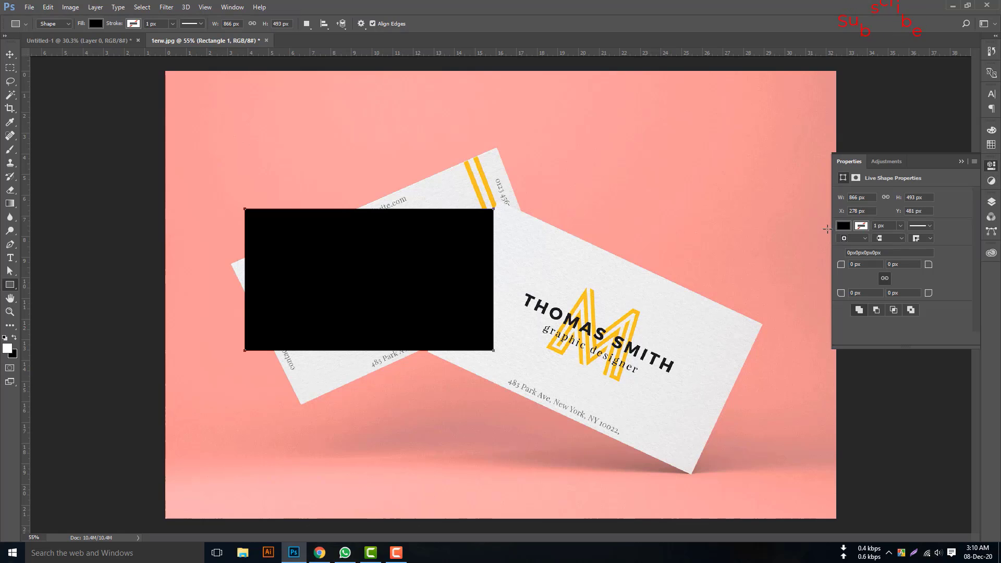
{"action": "left_click", "coordinate": [987, 166]}
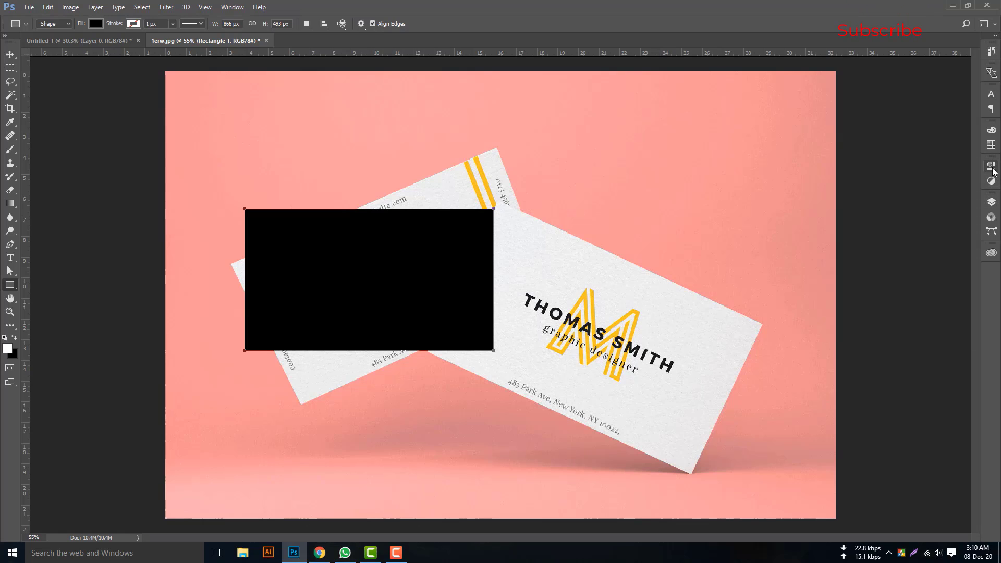
{"action": "left_click", "coordinate": [992, 202]}
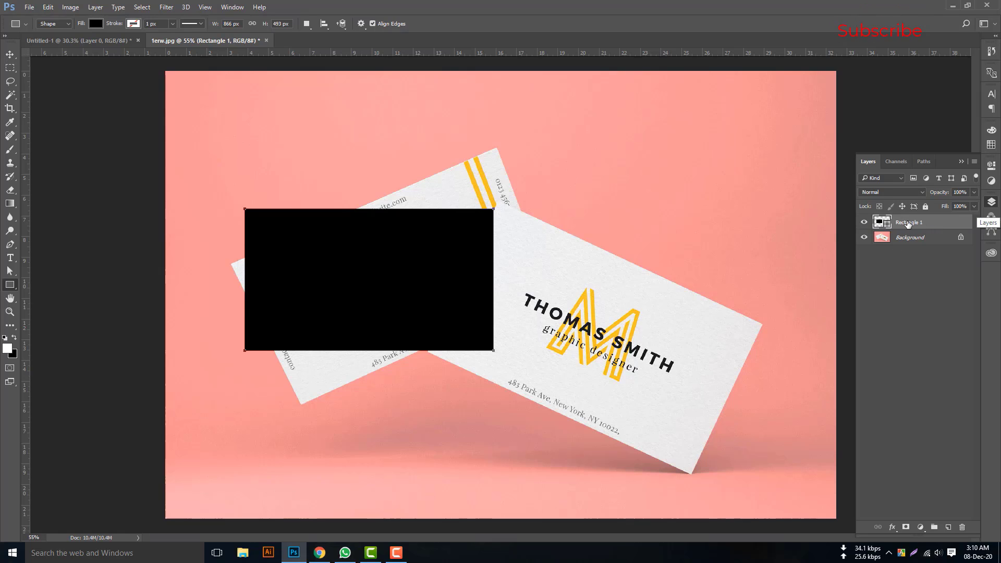
{"action": "right_click", "coordinate": [934, 227]}
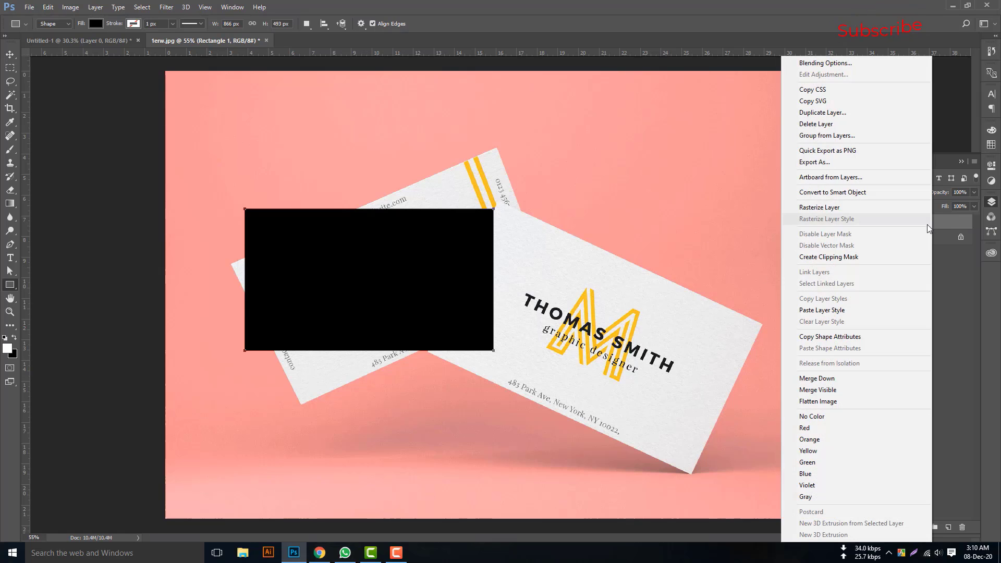
{"action": "left_click", "coordinate": [839, 193]}
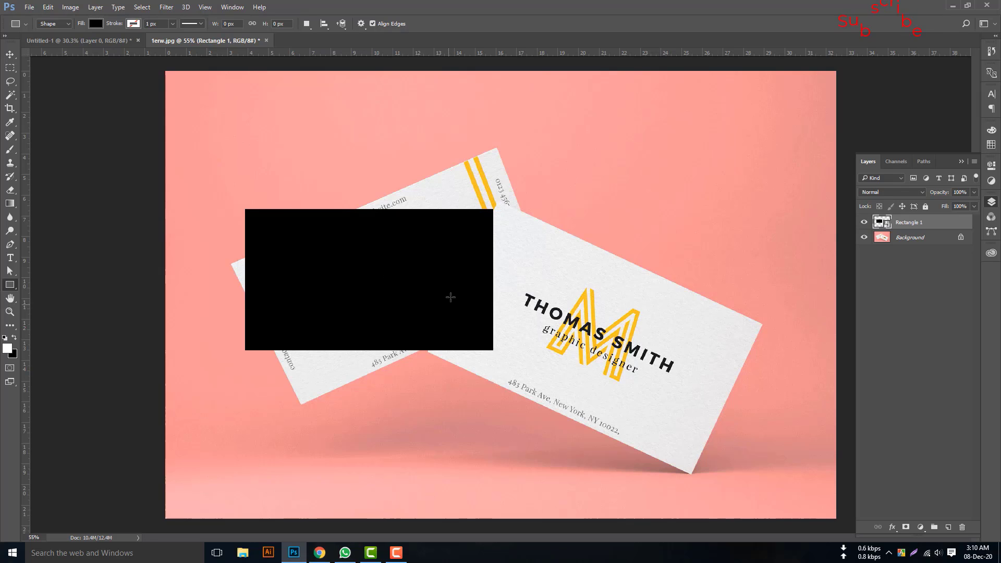
Start distorting the smart object and move its upper-left corner onto the rear card's leftmost corner
{"action": "left_click", "coordinate": [10, 54]}
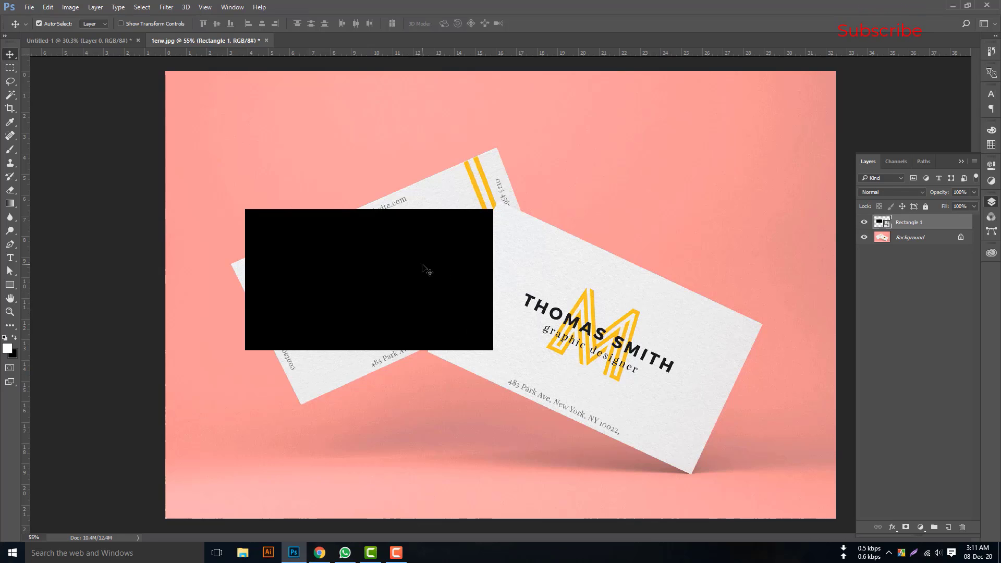
{"action": "key", "text": "ctrl"}
{"action": "key", "text": "ctrl+t"}
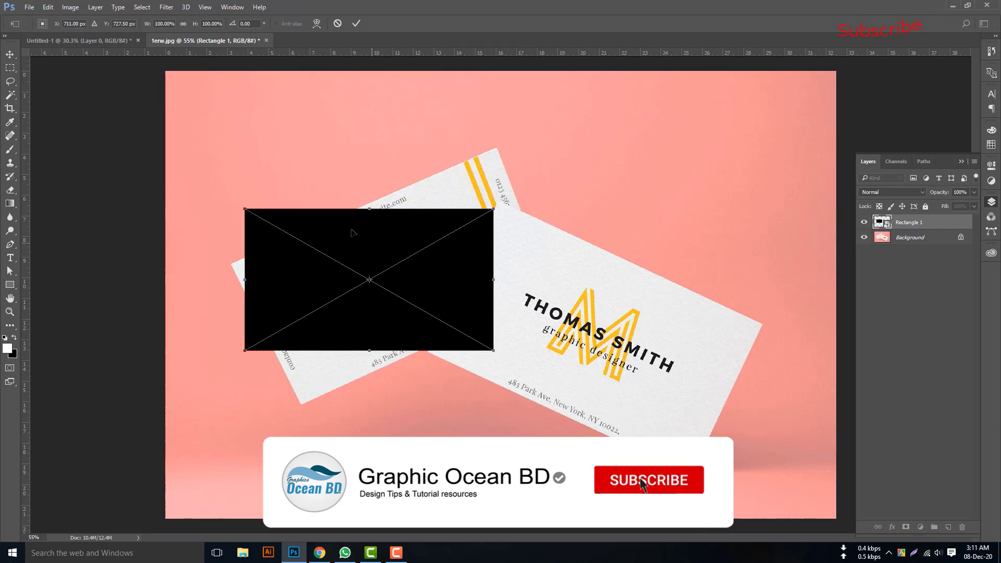
{"action": "right_click", "coordinate": [362, 214]}
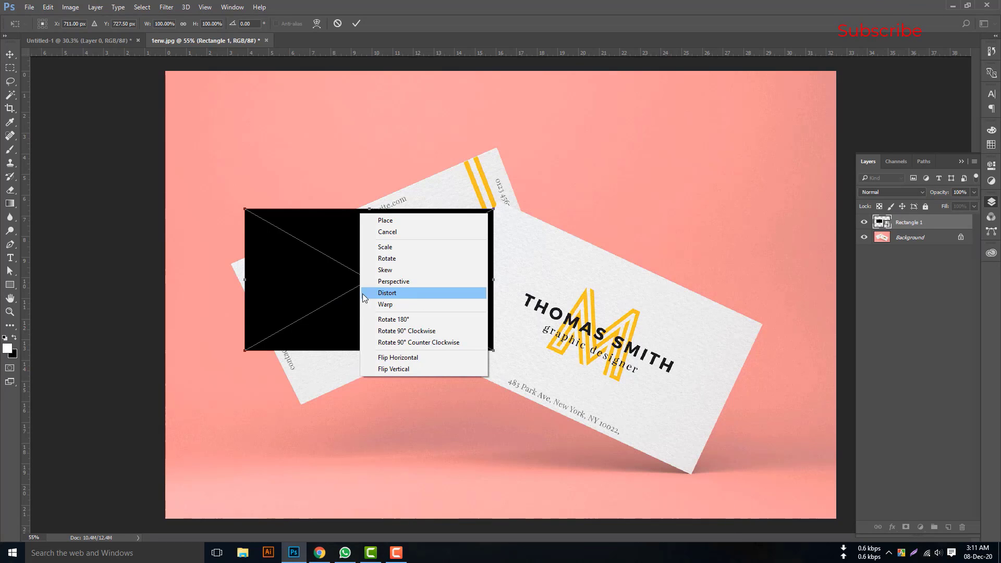
{"action": "left_click", "coordinate": [411, 295]}
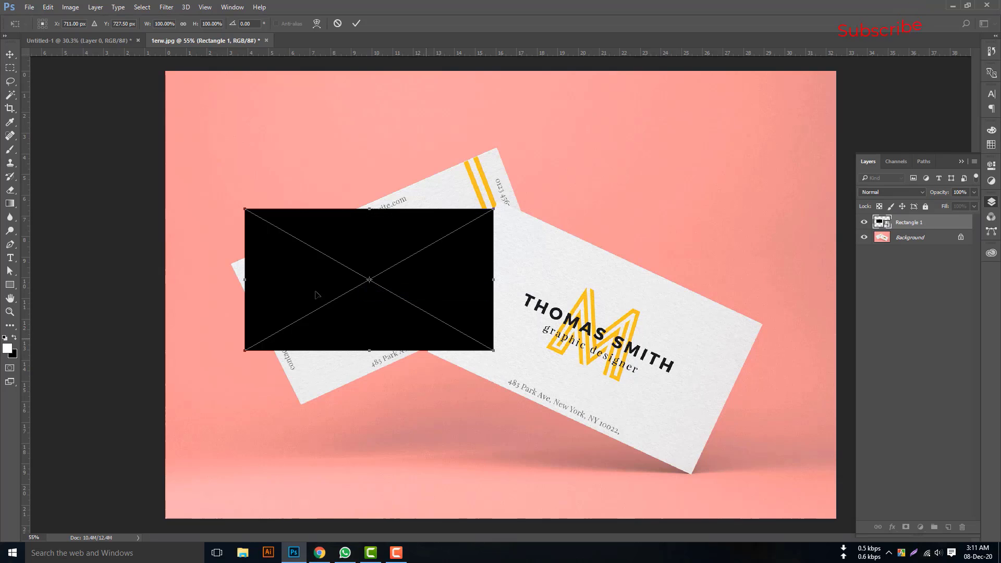
{"action": "scroll", "coordinate": [242, 224], "scroll_direction": "up", "scroll_amount": 5}
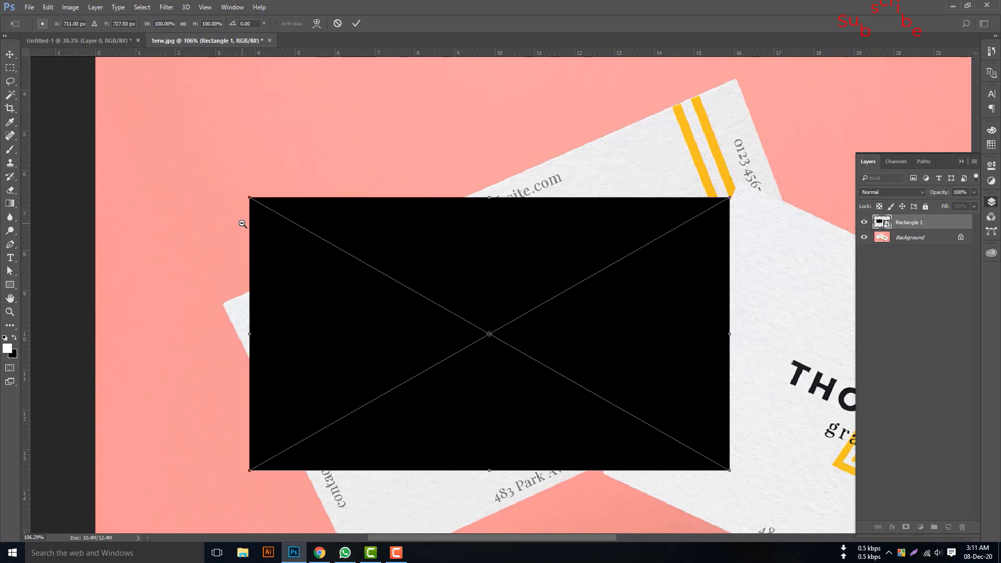
{"action": "left_click_drag", "start_coordinate": [273, 262], "coordinate": [312, 228]}
{"action": "scroll", "coordinate": [219, 179], "scroll_direction": "up", "scroll_amount": 5}
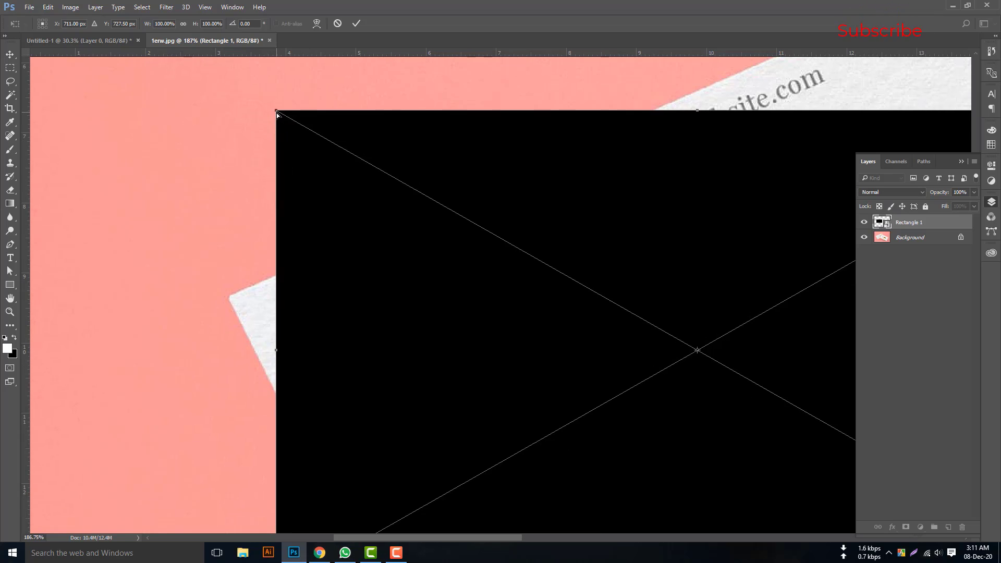
{"action": "left_click_drag", "start_coordinate": [277, 118], "coordinate": [230, 297]}
Move the smart object's upper-right distort corner onto the topmost corner of the rear card
{"action": "left_click_drag", "start_coordinate": [678, 154], "coordinate": [318, 315]}
{"action": "left_click_drag", "start_coordinate": [543, 216], "coordinate": [317, 267]}
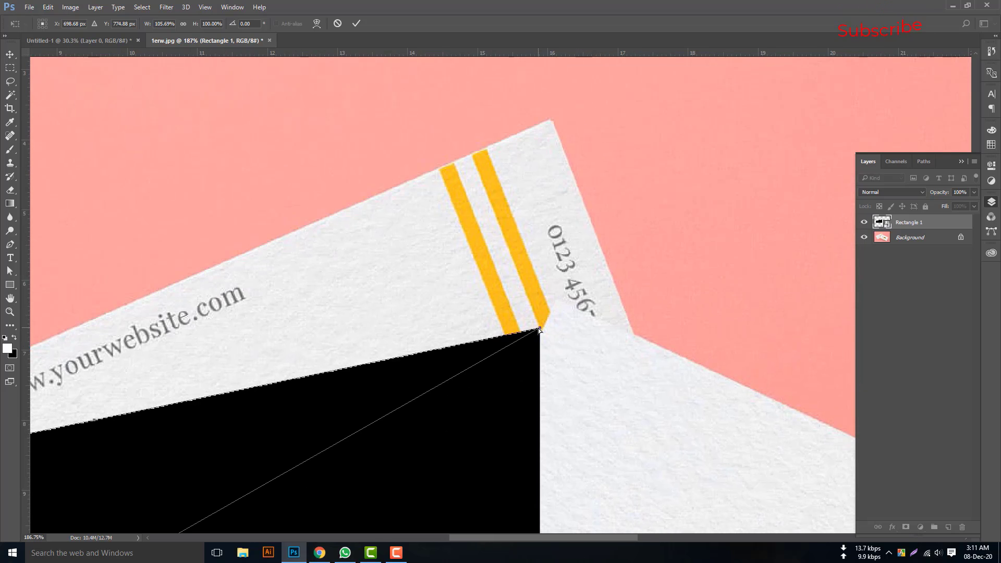
{"action": "left_click_drag", "start_coordinate": [541, 329], "coordinate": [553, 121]}
Move the smart object's lower-left distort corner onto the bottom corner of the rear card
{"action": "left_click_drag", "start_coordinate": [592, 365], "coordinate": [620, 201]}
{"action": "left_click_drag", "start_coordinate": [537, 449], "coordinate": [617, 252]}
{"action": "left_click_drag", "start_coordinate": [338, 376], "coordinate": [323, 380]}
{"action": "left_click_drag", "start_coordinate": [256, 431], "coordinate": [581, 237]}
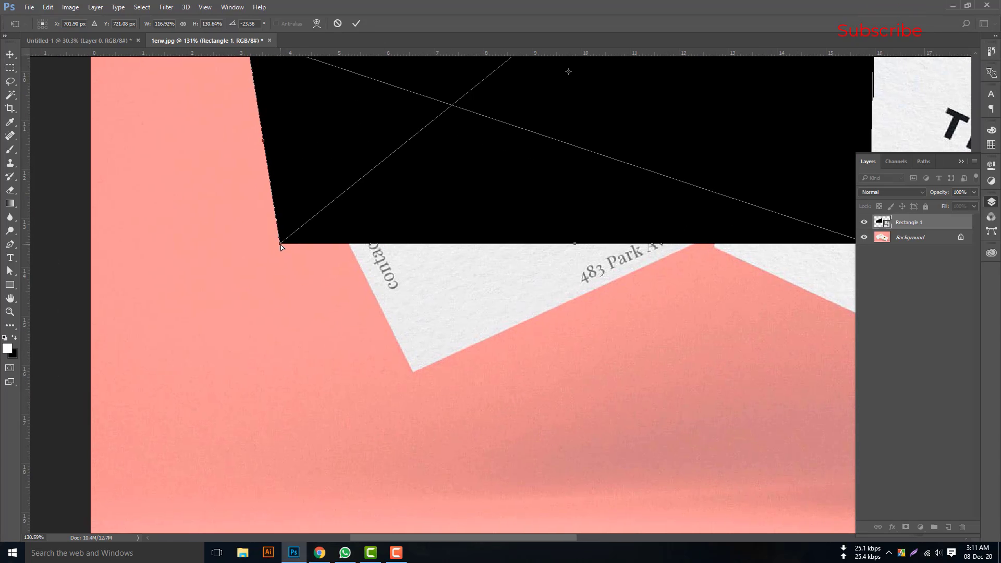
{"action": "left_click_drag", "start_coordinate": [282, 247], "coordinate": [414, 373]}
{"action": "left_click_drag", "start_coordinate": [362, 290], "coordinate": [358, 290]}
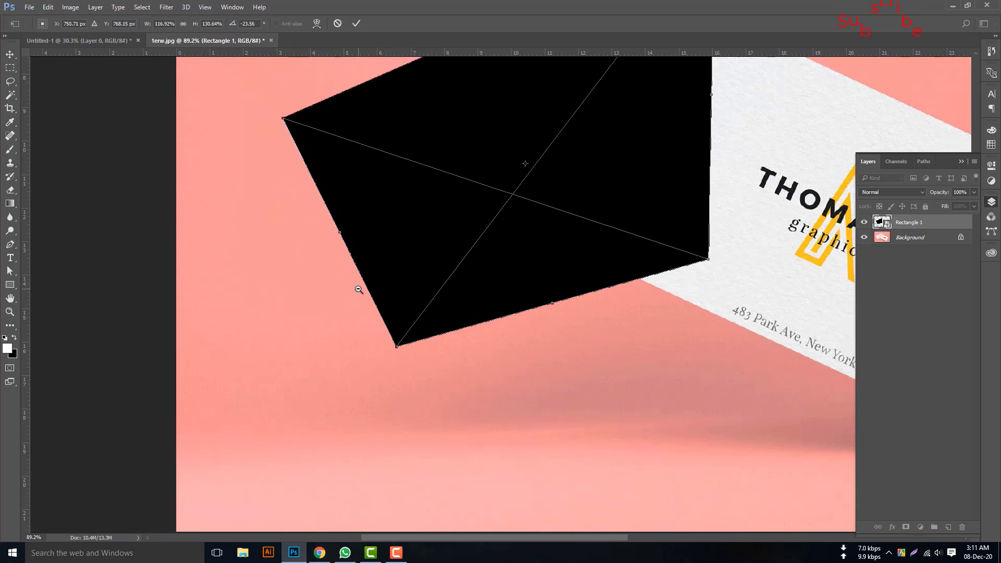
Fine-tune the distorted shape's leftmost corner and check its upper edge against the rear card
{"action": "scroll", "coordinate": [280, 130], "scroll_direction": "up", "scroll_amount": 5}
{"action": "left_click_drag", "start_coordinate": [320, 127], "coordinate": [328, 178]}
{"action": "scroll", "coordinate": [263, 185], "scroll_direction": "up", "scroll_amount": 6}
{"action": "scroll", "coordinate": [488, 176], "scroll_direction": "down", "scroll_amount": 5}
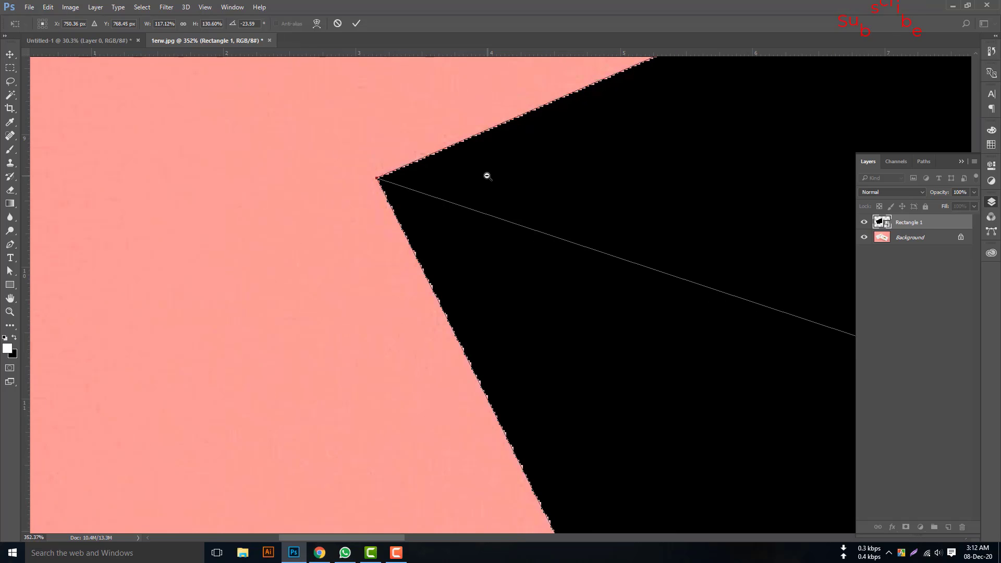
{"action": "left_click_drag", "start_coordinate": [605, 141], "coordinate": [126, 319]}
{"action": "left_click_drag", "start_coordinate": [484, 145], "coordinate": [154, 299]}
{"action": "left_click_drag", "start_coordinate": [475, 212], "coordinate": [269, 297]}
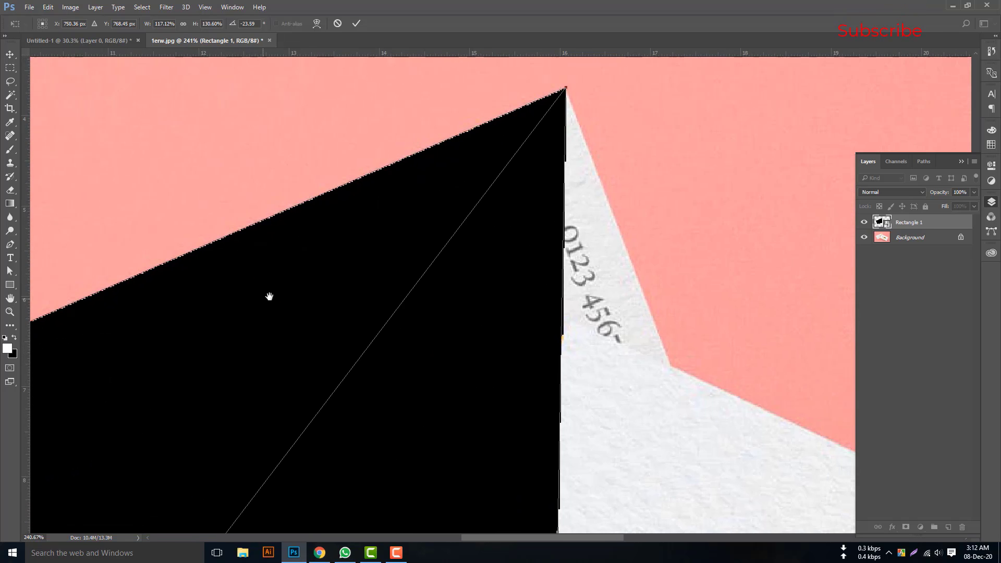
{"action": "left_click_drag", "start_coordinate": [397, 272], "coordinate": [385, 205]}
{"action": "scroll", "coordinate": [415, 295], "scroll_direction": "down", "scroll_amount": 5}
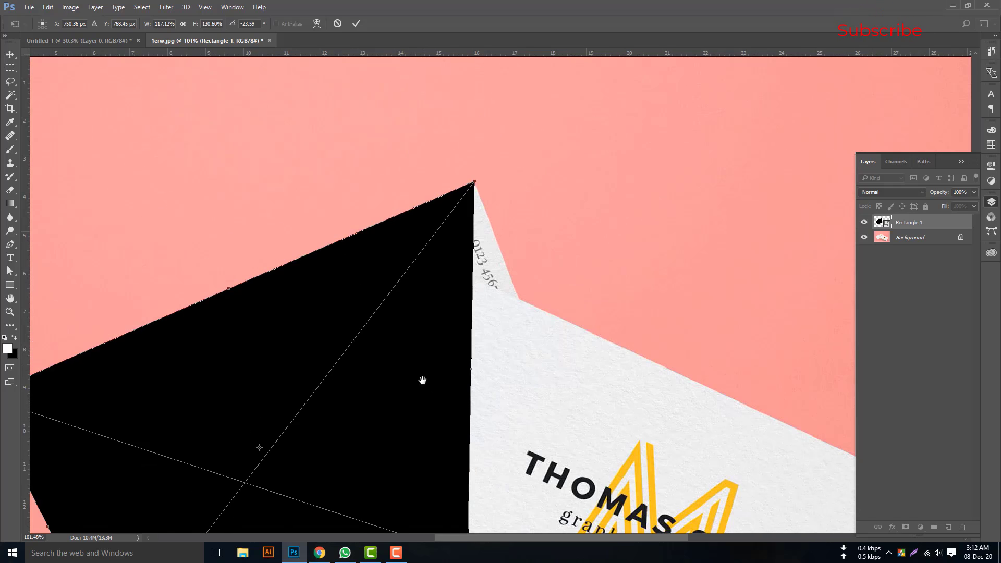
Move the last distort corner over the front card so the shape follows the rear card's right and lower edges
{"action": "left_click_drag", "start_coordinate": [423, 380], "coordinate": [399, 244]}
{"action": "left_click_drag", "start_coordinate": [444, 416], "coordinate": [553, 305]}
{"action": "left_click_drag", "start_coordinate": [276, 195], "coordinate": [573, 263]}
Fine-tune the distorted shape's bottom corner to match the rear card and apply the transformation
{"action": "mouse_move", "coordinate": [427, 389]}
{"action": "left_mouse_down"}
{"action": "mouse_move", "coordinate": [405, 395]}
{"action": "mouse_move", "coordinate": [420, 394]}
{"action": "left_mouse_up"}
{"action": "left_click_drag", "start_coordinate": [397, 375], "coordinate": [536, 130]}
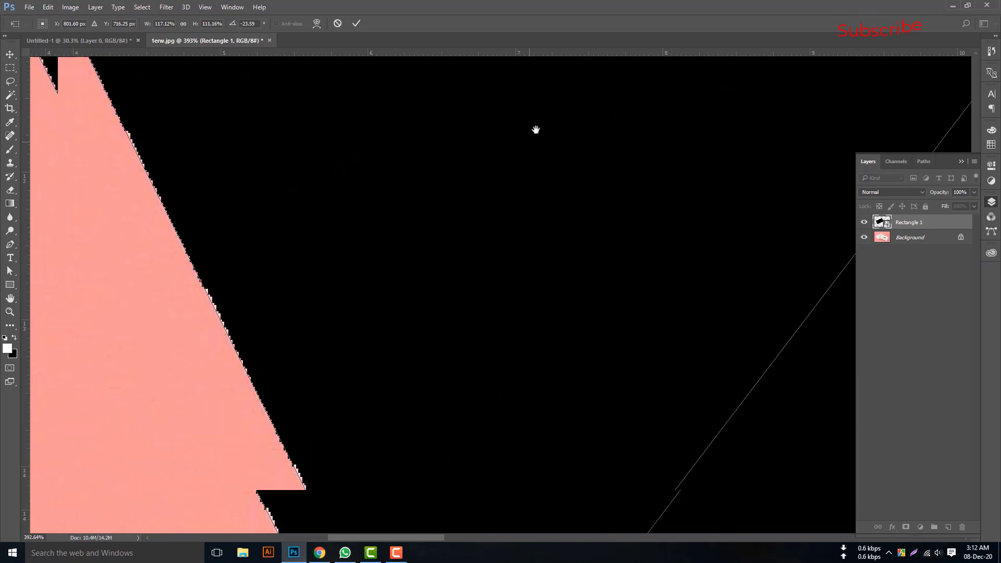
{"action": "left_click_drag", "start_coordinate": [373, 409], "coordinate": [492, 134]}
{"action": "left_click_drag", "start_coordinate": [484, 259], "coordinate": [423, 203]}
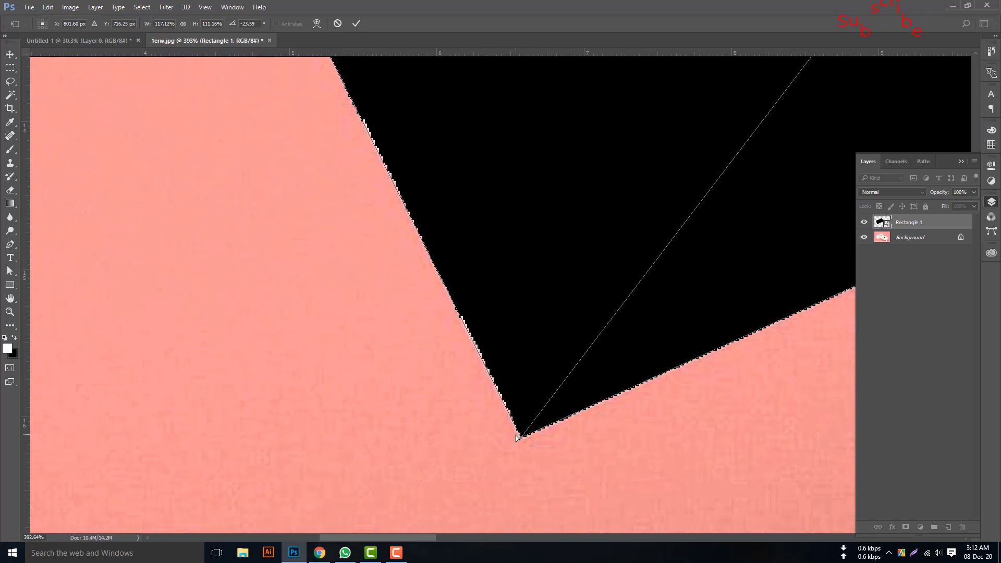
{"action": "left_click_drag", "start_coordinate": [522, 442], "coordinate": [521, 443]}
{"action": "key", "text": "ctrl+0"}
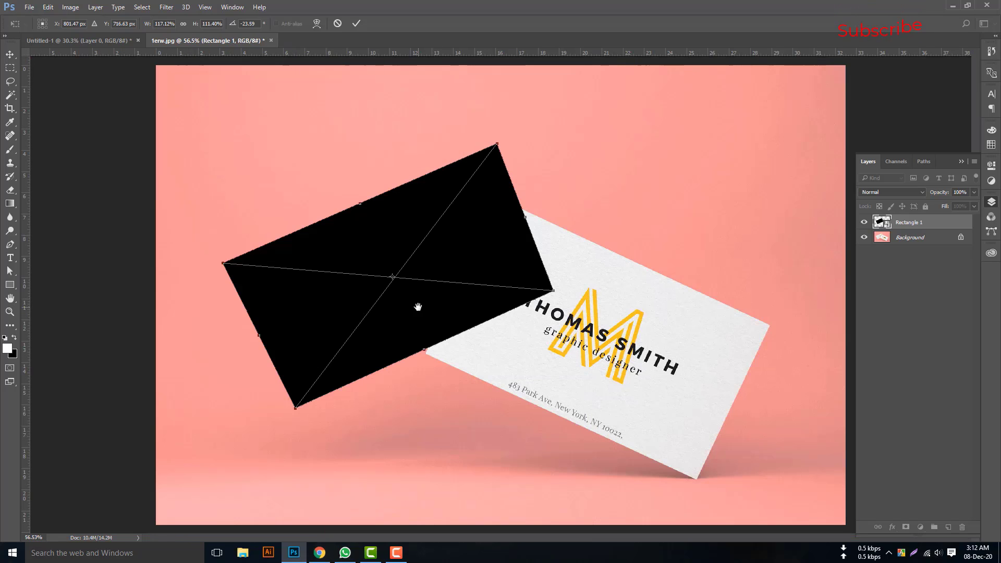
{"action": "left_click", "coordinate": [358, 22]}
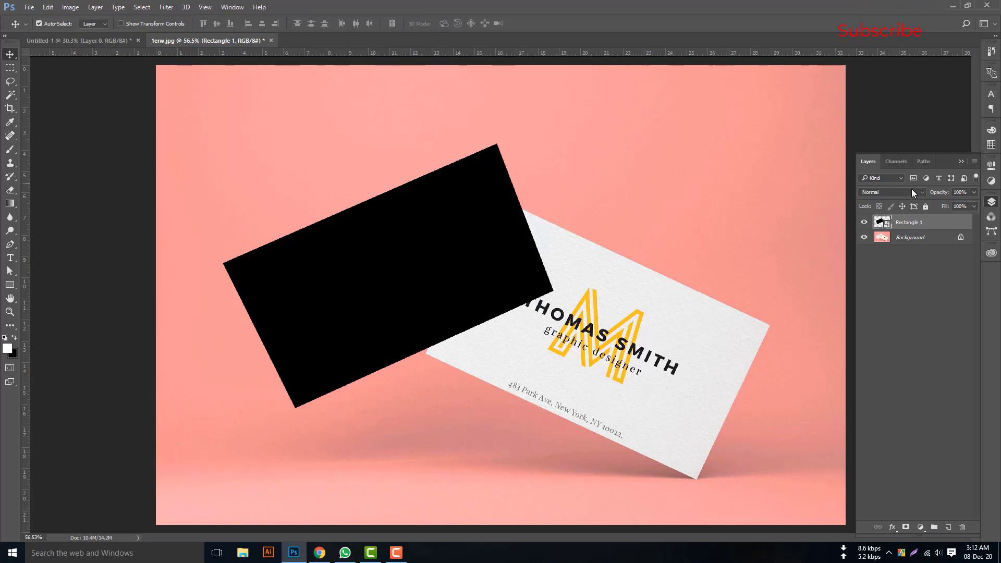
Open the smart object's contents and place 2.png as embedded artwork, scaled to about 87.5% to cover the whole canvas
{"action": "double_click", "coordinate": [888, 228]}
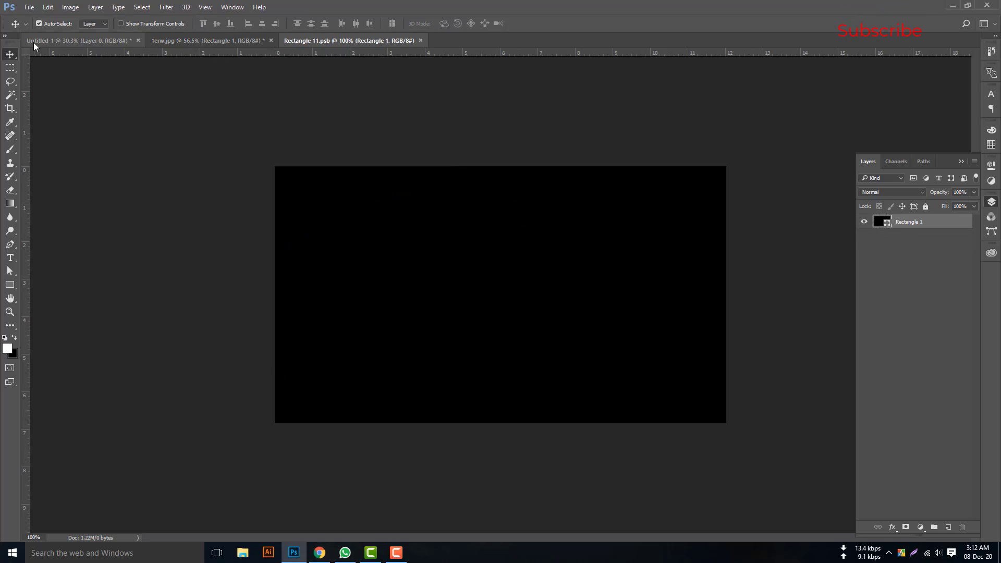
{"action": "left_click", "coordinate": [29, 7]}
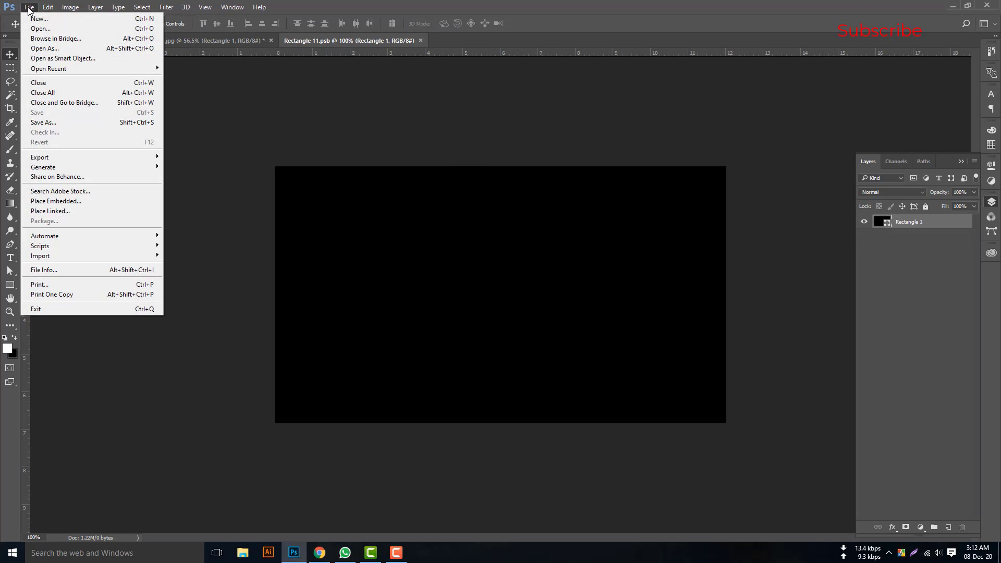
{"action": "left_click", "coordinate": [66, 202]}
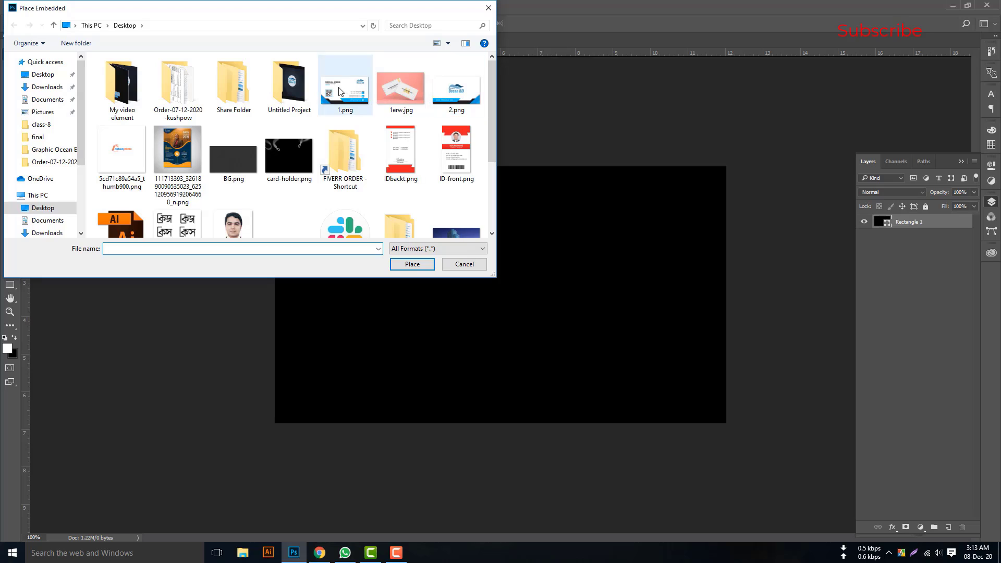
{"action": "double_click", "coordinate": [464, 93]}
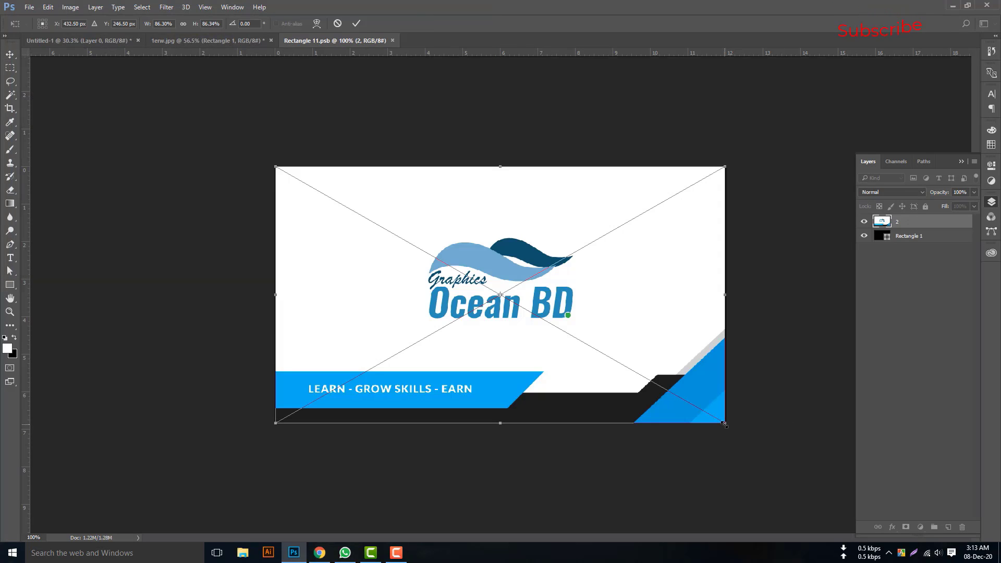
{"action": "left_click_drag", "start_coordinate": [727, 426], "coordinate": [729, 427]}
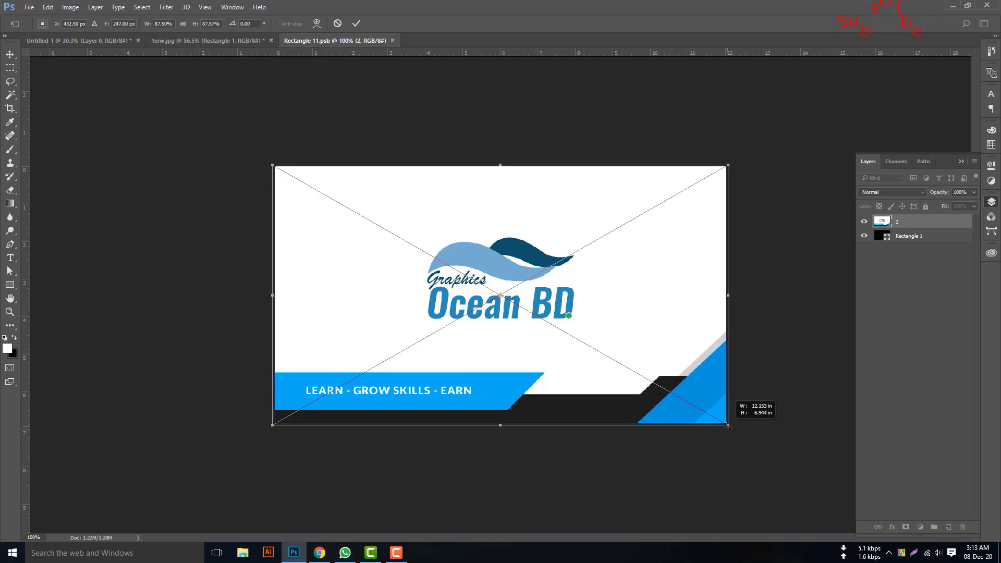
{"action": "left_click", "coordinate": [356, 24]}
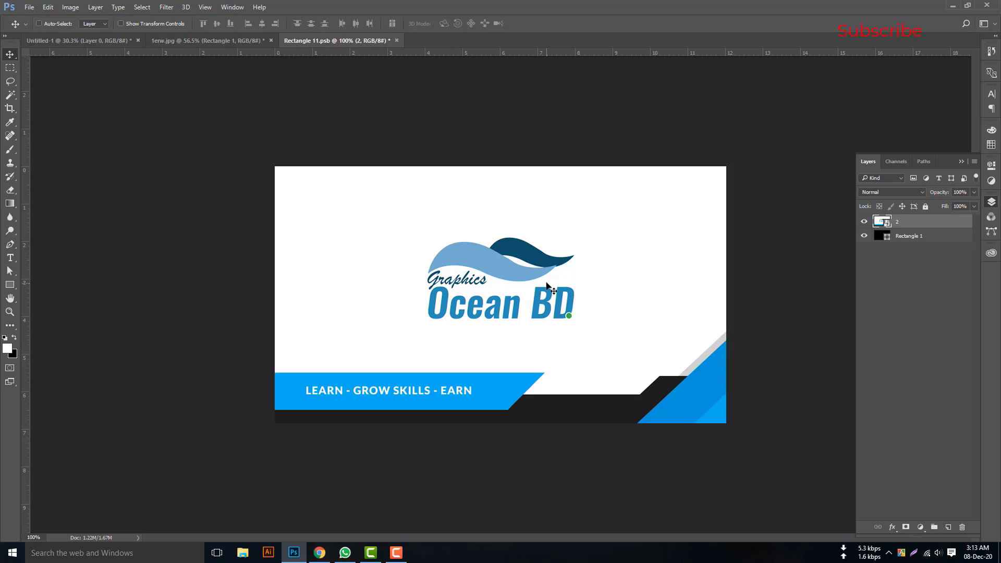
Save and close the smart object's contents, and inspect the updated mockup around the front card
{"action": "key", "text": "ctrl+s"}
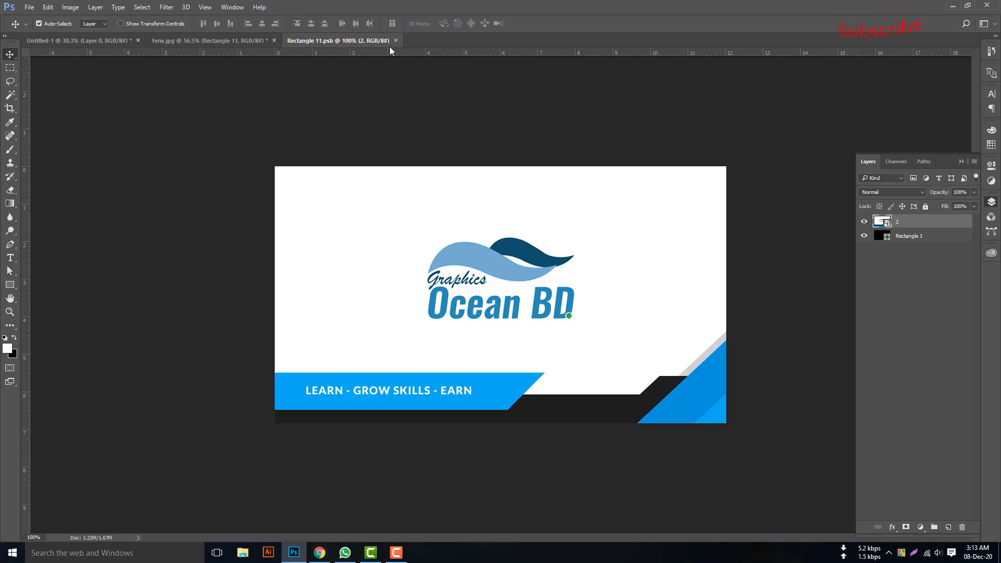
{"action": "left_click", "coordinate": [395, 41]}
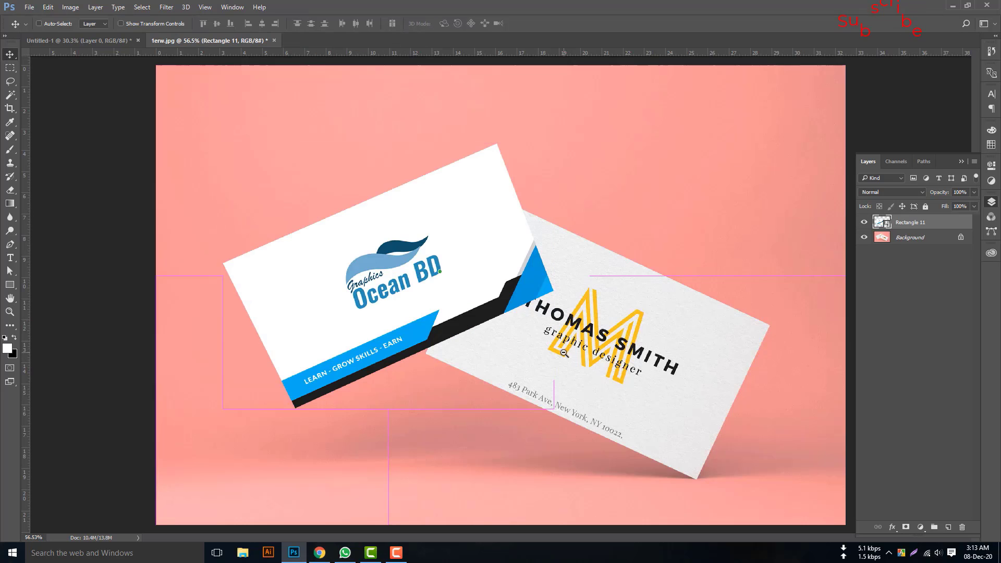
{"action": "scroll", "coordinate": [548, 361], "scroll_direction": "down", "scroll_amount": 3}
{"action": "scroll", "coordinate": [469, 373], "scroll_direction": "up", "scroll_amount": 5}
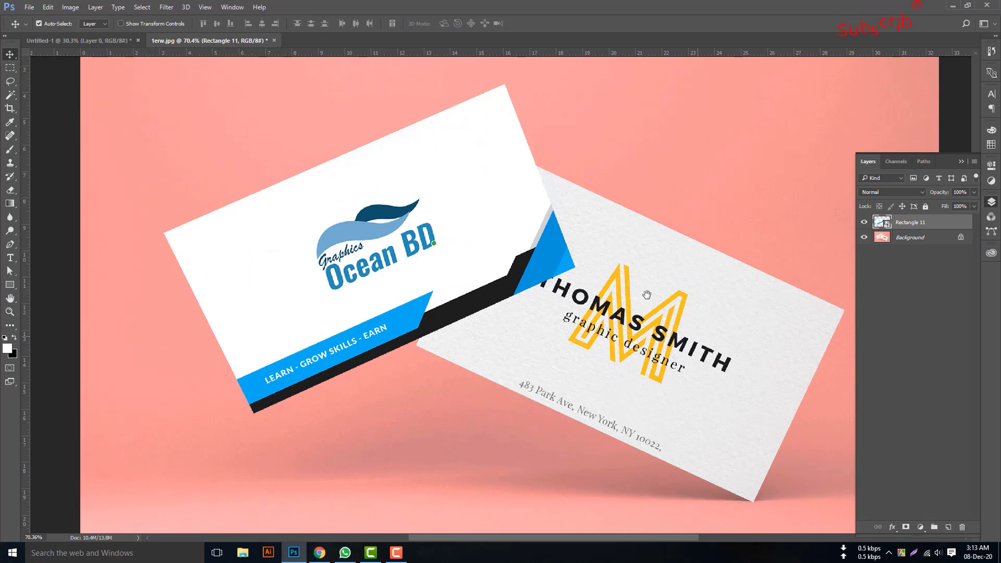
{"action": "left_click_drag", "start_coordinate": [643, 324], "coordinate": [549, 289]}
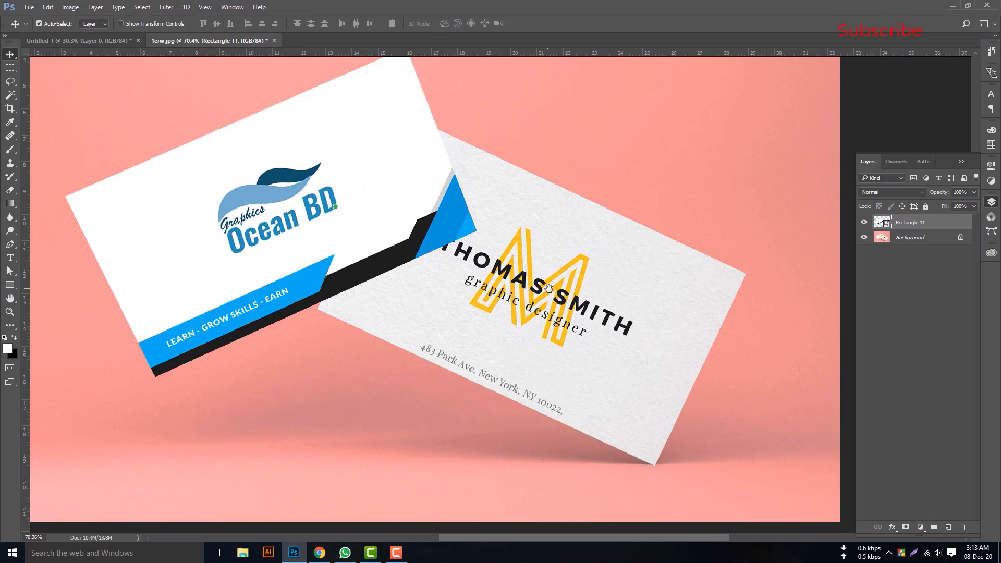
Draw a black rectangle of about 1011 × 534 px over the rear card with the yellow M and convert it to a smart object
{"action": "left_click", "coordinate": [10, 285]}
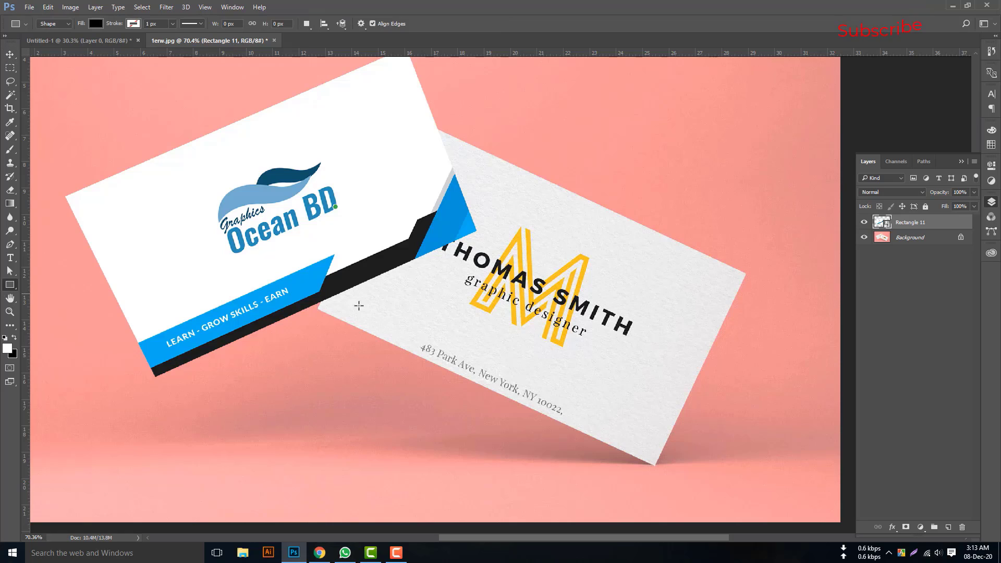
{"action": "left_click_drag", "start_coordinate": [322, 241], "coordinate": [693, 436]}
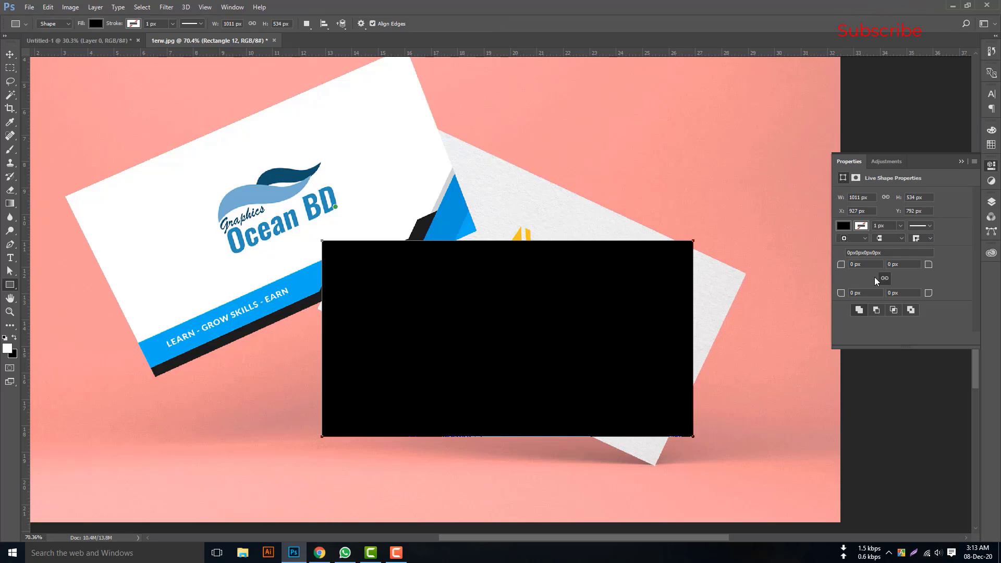
{"action": "left_click", "coordinate": [991, 201]}
{"action": "right_click", "coordinate": [927, 222]}
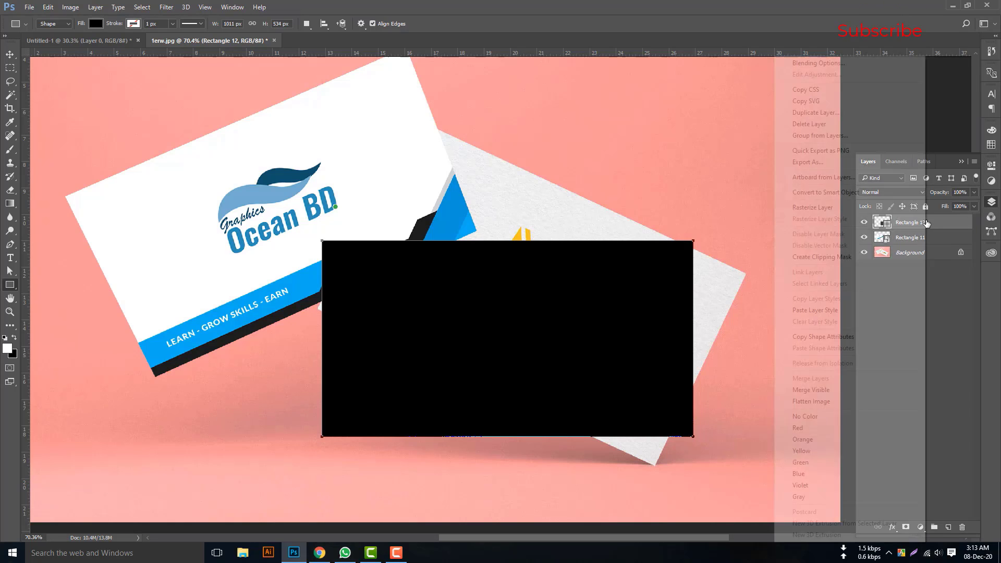
{"action": "left_click", "coordinate": [822, 193]}
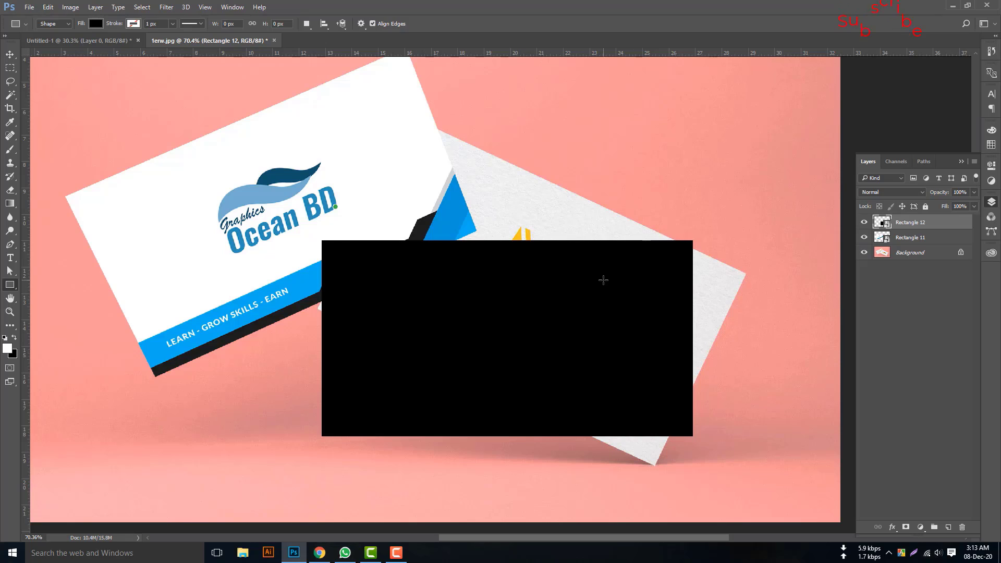
Rotate the new rectangle to about 25.11° and move it over the rear card so their edges run parallel
{"action": "key", "text": "ctrl+t"}
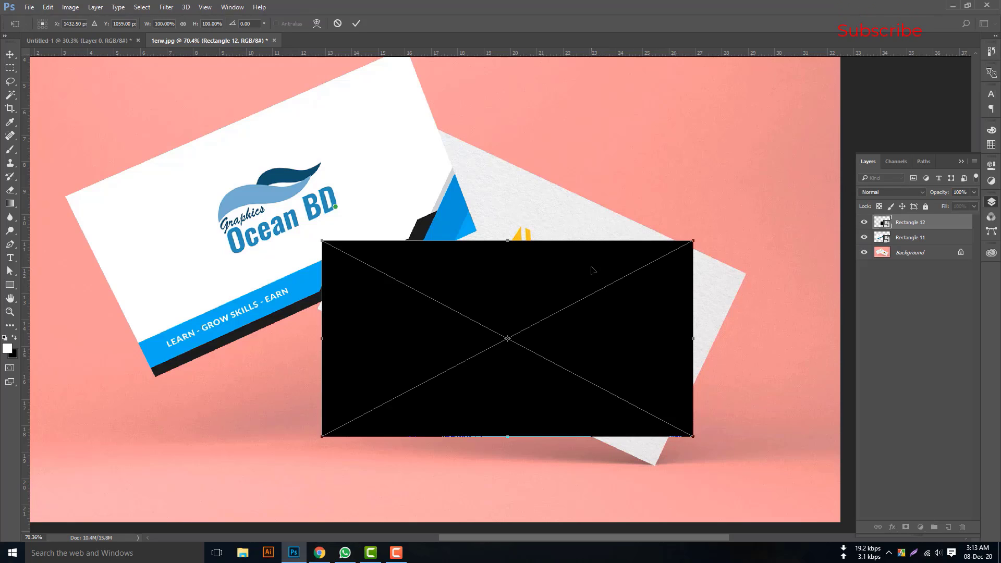
{"action": "right_click", "coordinate": [591, 270]}
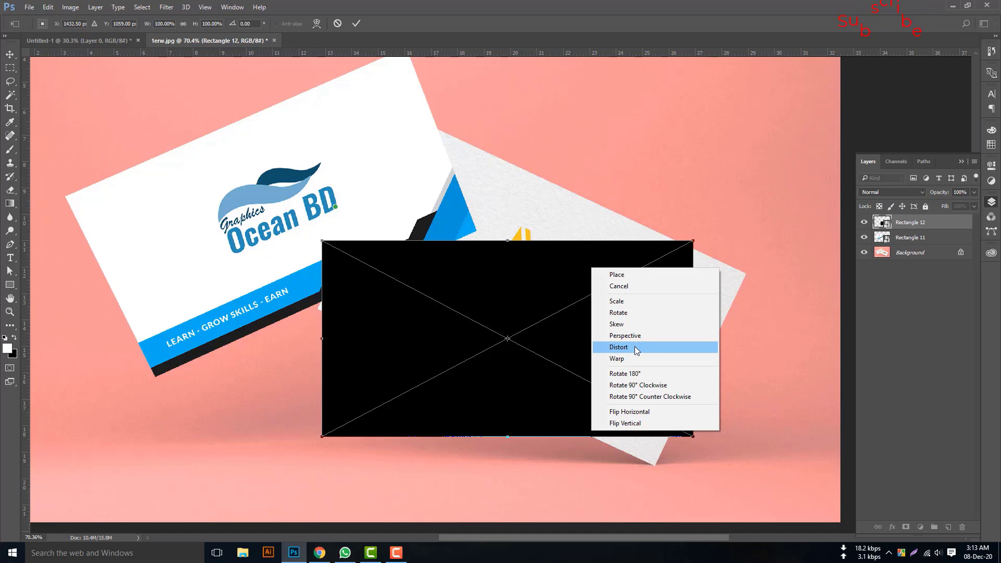
{"action": "left_click", "coordinate": [561, 275]}
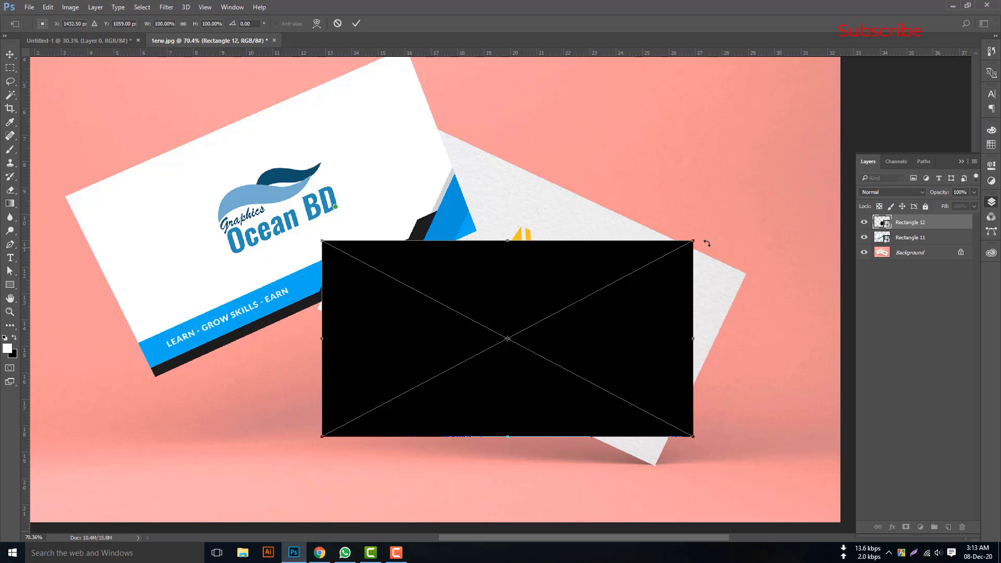
{"action": "left_click_drag", "start_coordinate": [708, 243], "coordinate": [740, 334]}
{"action": "left_click_drag", "start_coordinate": [600, 313], "coordinate": [621, 258]}
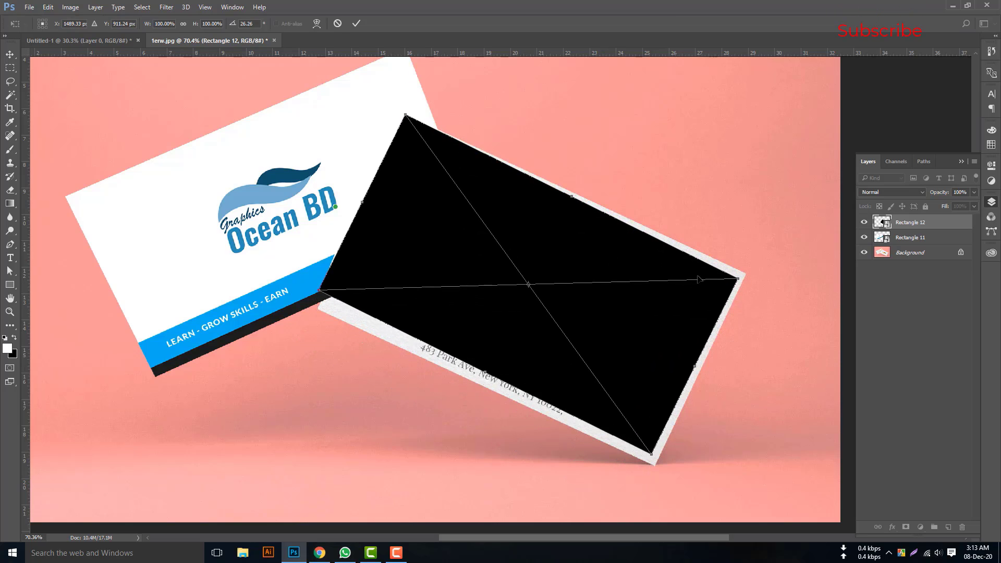
{"action": "left_click_drag", "start_coordinate": [765, 267], "coordinate": [766, 261]}
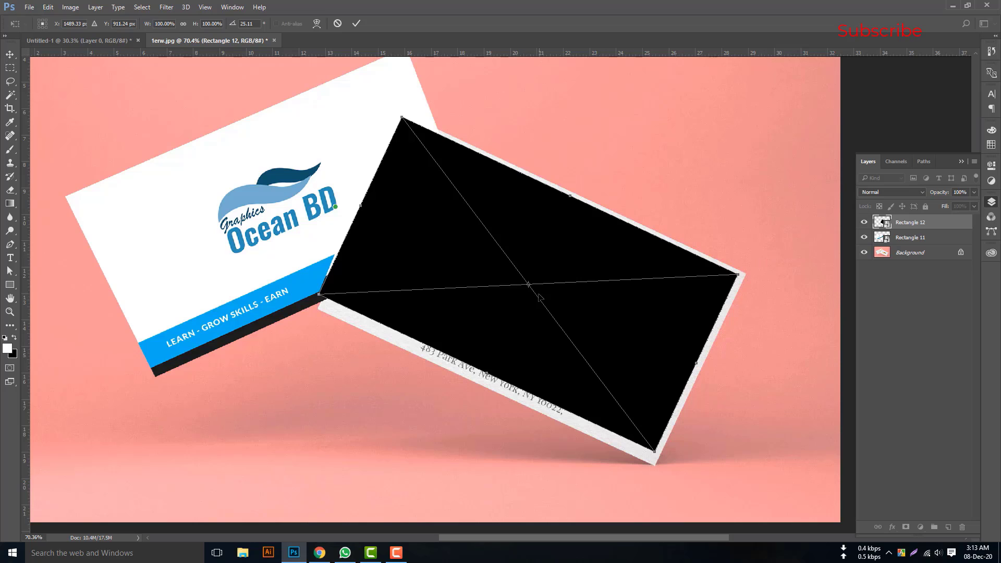
{"action": "left_click_drag", "start_coordinate": [530, 254], "coordinate": [529, 257]}
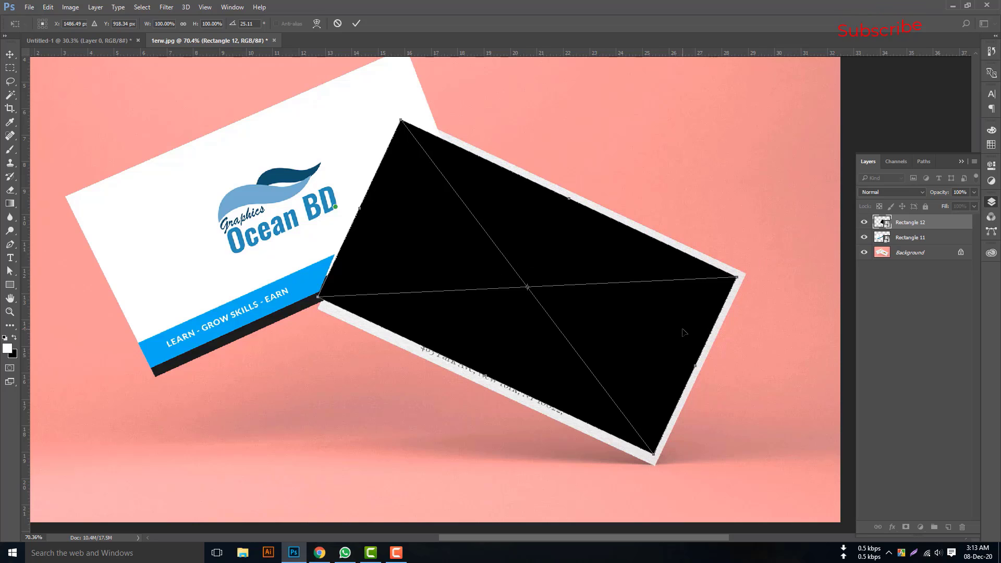
Distort the rectangle so its bottom corner meets the rear card's bottom corner
{"action": "right_click", "coordinate": [652, 311]}
{"action": "left_click", "coordinate": [682, 391]}
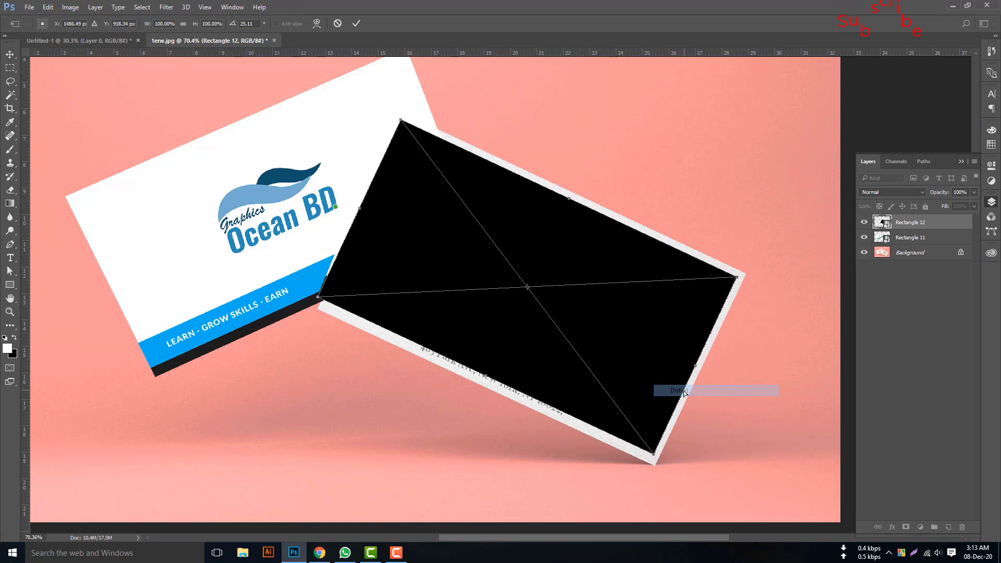
{"action": "scroll", "coordinate": [636, 445], "scroll_direction": "up", "scroll_amount": 2}
{"action": "scroll", "coordinate": [636, 445], "scroll_direction": "up", "scroll_amount": 8}
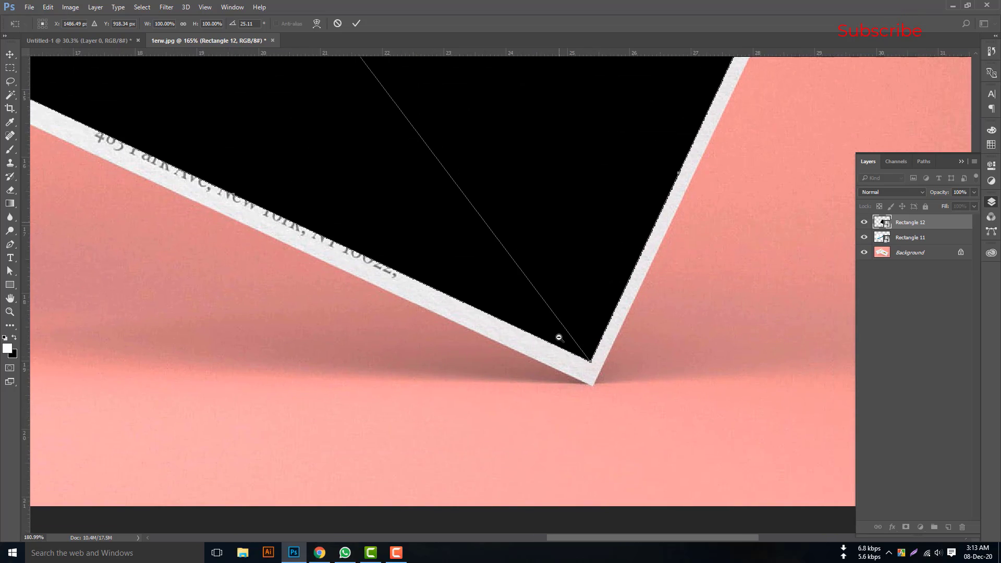
{"action": "scroll", "coordinate": [589, 345], "scroll_direction": "up", "scroll_amount": 3}
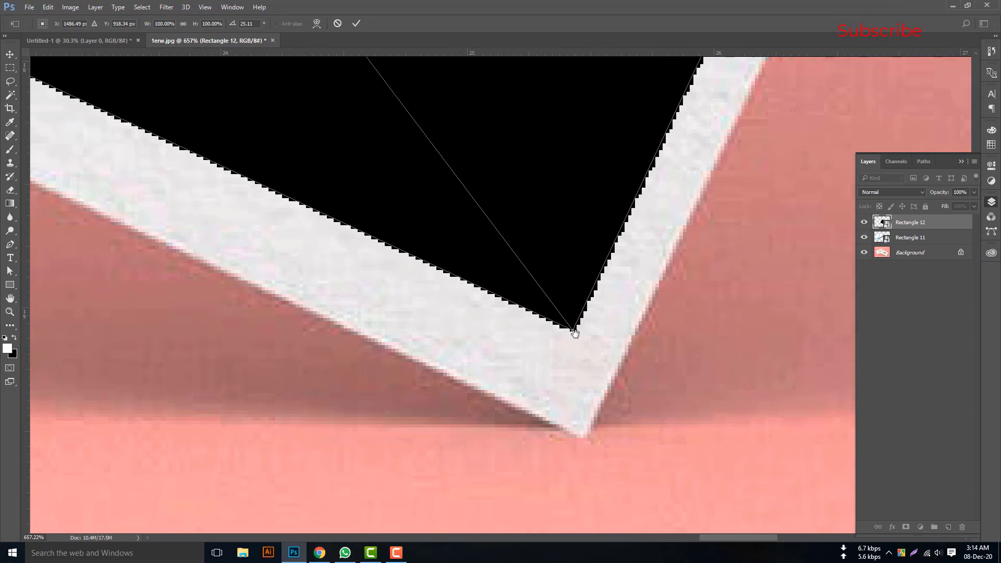
{"action": "left_click_drag", "start_coordinate": [573, 332], "coordinate": [585, 442]}
Move the rectangle's right distort corner onto the rear card's right corner
{"action": "left_click_drag", "start_coordinate": [675, 224], "coordinate": [501, 532]}
{"action": "left_click_drag", "start_coordinate": [688, 131], "coordinate": [475, 533]}
{"action": "scroll", "coordinate": [616, 141], "scroll_direction": "down", "scroll_amount": 4}
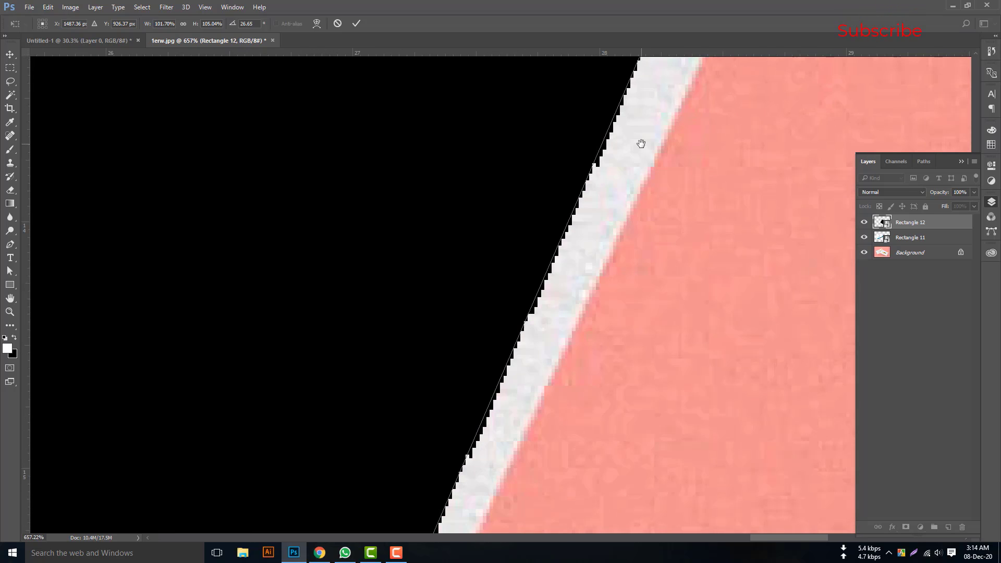
{"action": "scroll", "coordinate": [658, 130], "scroll_direction": "down", "scroll_amount": 2}
{"action": "scroll", "coordinate": [453, 490], "scroll_direction": "up", "scroll_amount": 5}
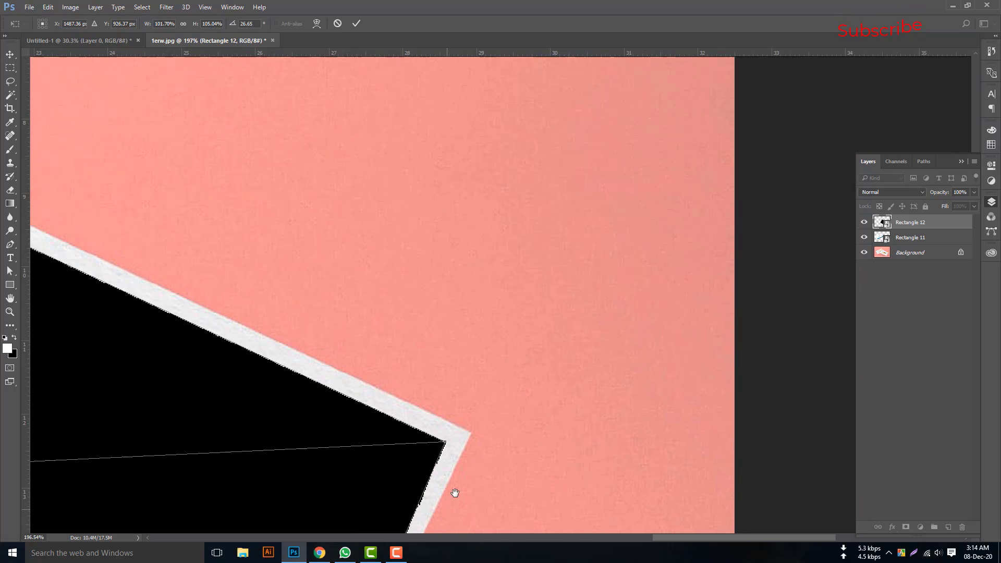
{"action": "scroll", "coordinate": [441, 434], "scroll_direction": "up", "scroll_amount": 3}
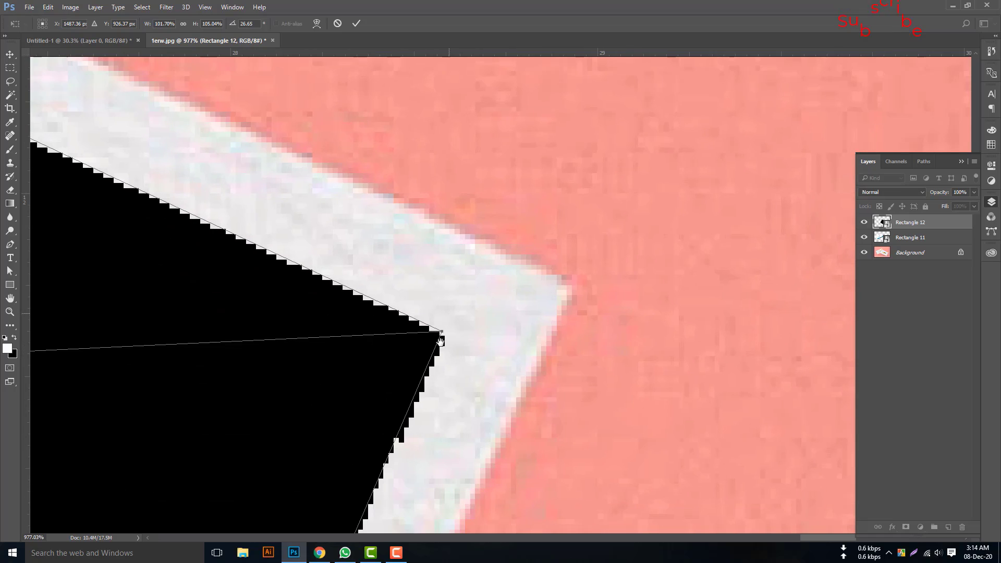
{"action": "left_click_drag", "start_coordinate": [446, 333], "coordinate": [583, 283]}
Move the top distort corner over the front card so the shape follows the rear card's upper edge
{"action": "left_click_drag", "start_coordinate": [312, 185], "coordinate": [656, 391]}
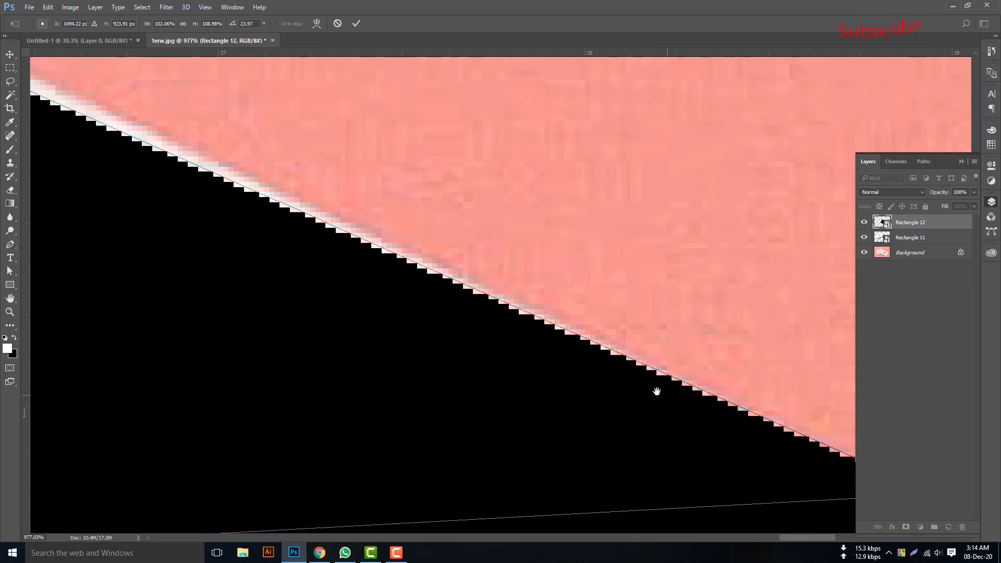
{"action": "left_click_drag", "start_coordinate": [350, 203], "coordinate": [212, 211]}
{"action": "left_click_drag", "start_coordinate": [136, 175], "coordinate": [489, 440]}
{"action": "left_click_drag", "start_coordinate": [200, 233], "coordinate": [822, 345]}
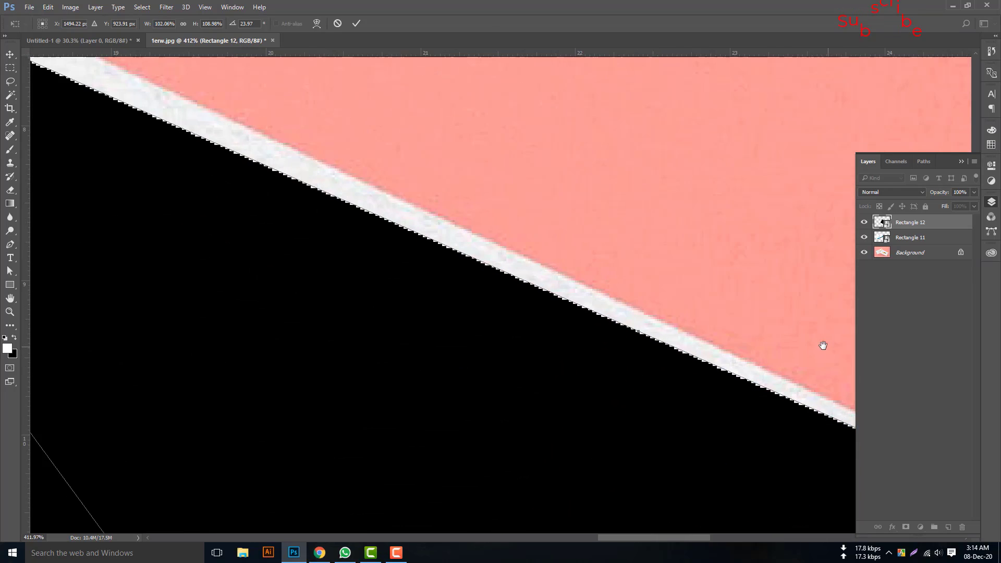
{"action": "mouse_move", "coordinate": [417, 174]}
{"action": "left_mouse_down"}
{"action": "mouse_move", "coordinate": [746, 389]}
{"action": "mouse_move", "coordinate": [964, 478]}
{"action": "left_mouse_up"}
{"action": "left_click_drag", "start_coordinate": [347, 264], "coordinate": [439, 299]}
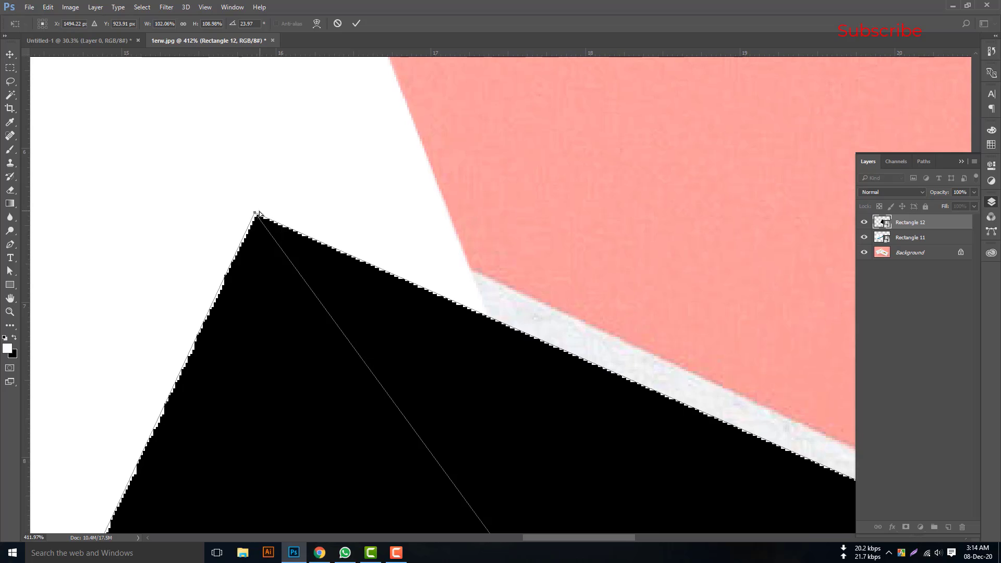
{"action": "left_click_drag", "start_coordinate": [253, 214], "coordinate": [270, 172]}
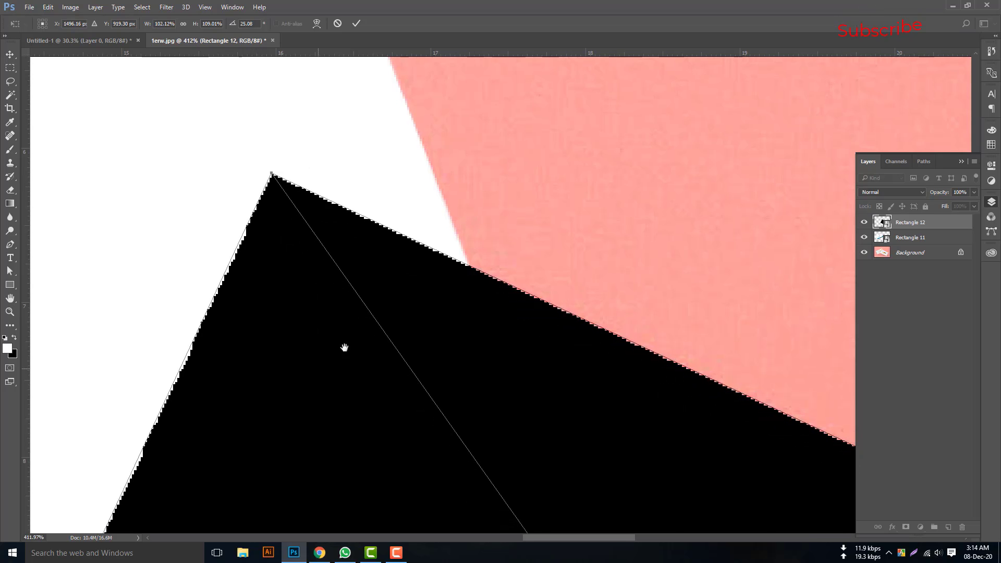
Move the left distort corner onto the rear card's left corner so the shape follows its lower edge
{"action": "left_click_drag", "start_coordinate": [344, 348], "coordinate": [485, 201]}
{"action": "scroll", "coordinate": [432, 311], "scroll_direction": "down", "scroll_amount": 6}
{"action": "left_click_drag", "start_coordinate": [438, 424], "coordinate": [484, 188]}
{"action": "left_click_drag", "start_coordinate": [436, 355], "coordinate": [457, 245]}
{"action": "scroll", "coordinate": [385, 360], "scroll_direction": "down", "scroll_amount": 4}
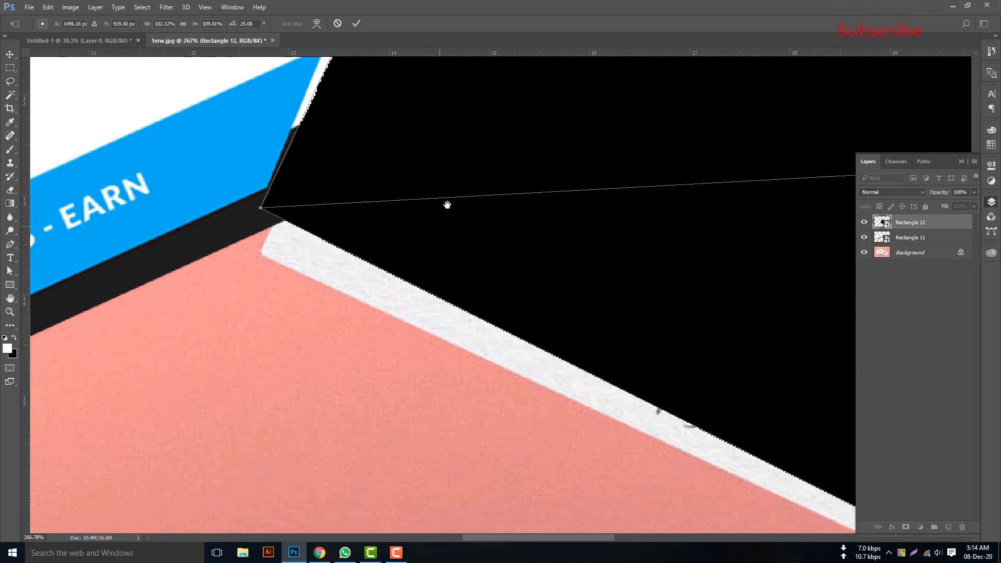
{"action": "left_click_drag", "start_coordinate": [271, 181], "coordinate": [269, 227]}
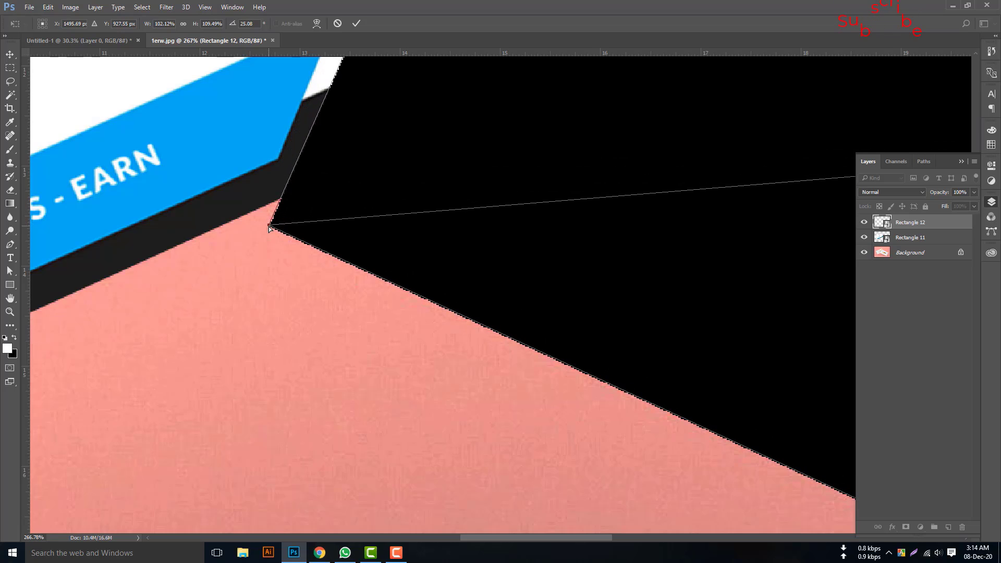
Check the distorted shape's bottom corner and outline against the rear card, and apply the transformation
{"action": "scroll", "coordinate": [333, 233], "scroll_direction": "down", "scroll_amount": 5}
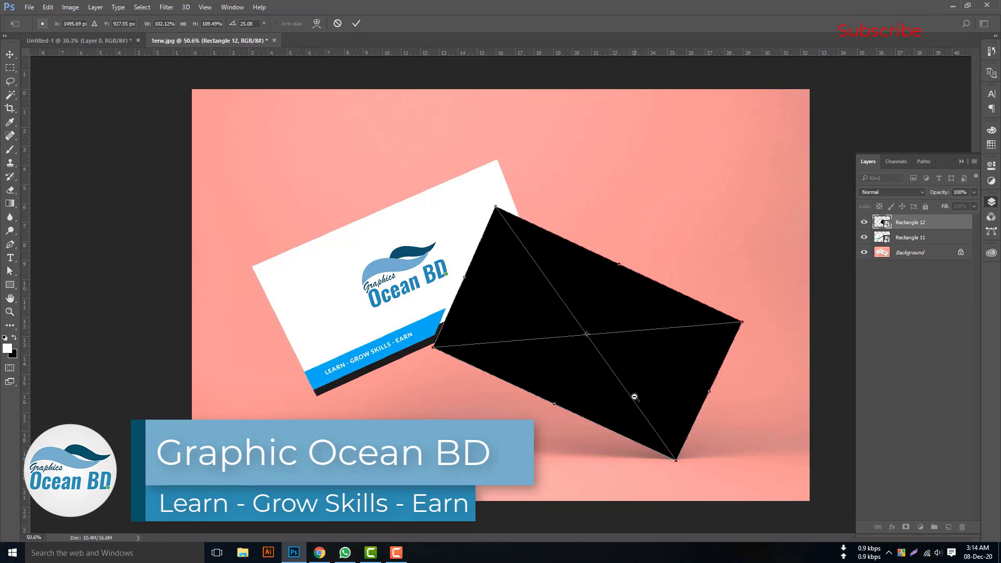
{"action": "scroll", "coordinate": [686, 458], "scroll_direction": "up", "scroll_amount": 8}
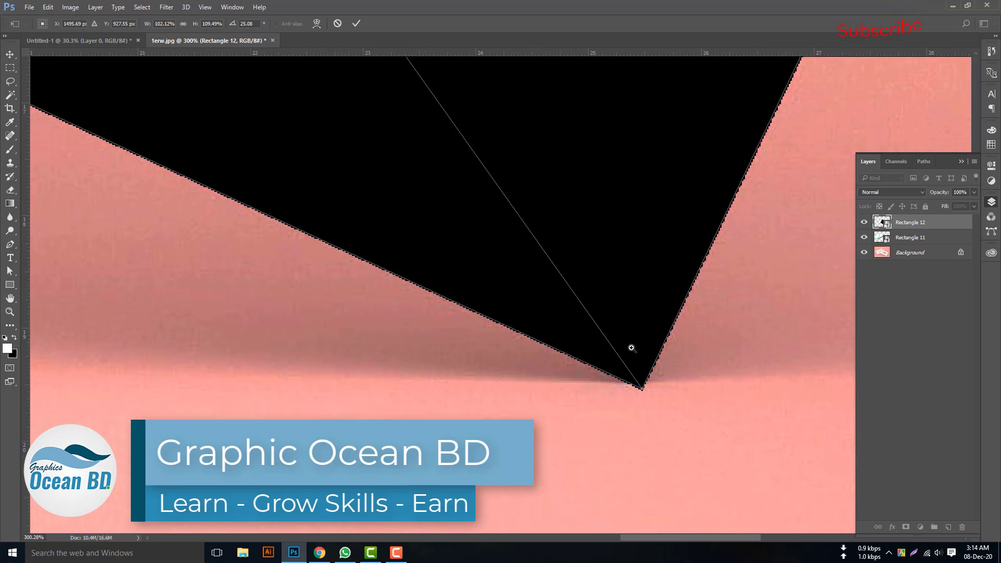
{"action": "scroll", "coordinate": [632, 347], "scroll_direction": "up", "scroll_amount": 3}
{"action": "scroll", "coordinate": [646, 423], "scroll_direction": "down", "scroll_amount": 10}
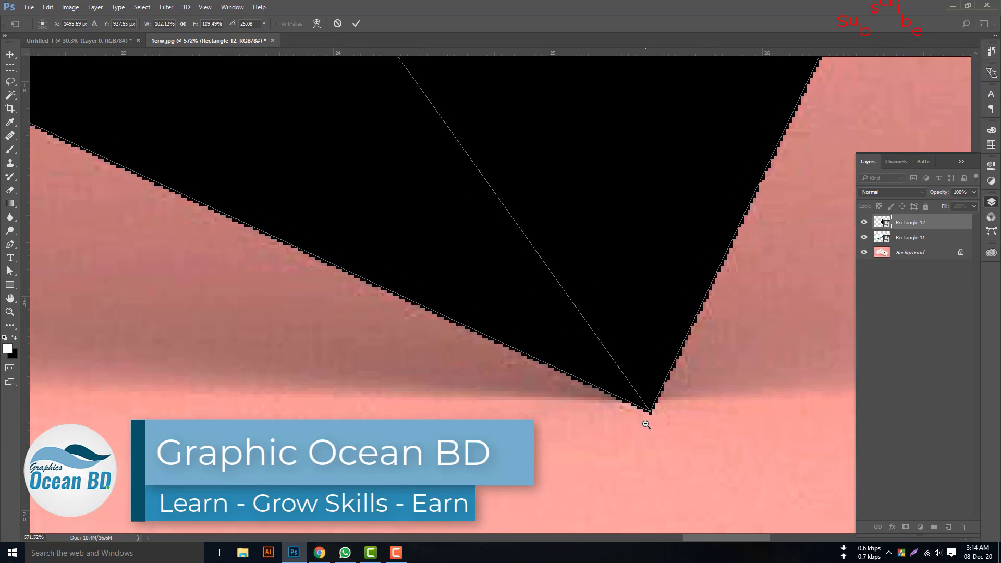
{"action": "scroll", "coordinate": [646, 419], "scroll_direction": "down", "scroll_amount": 5}
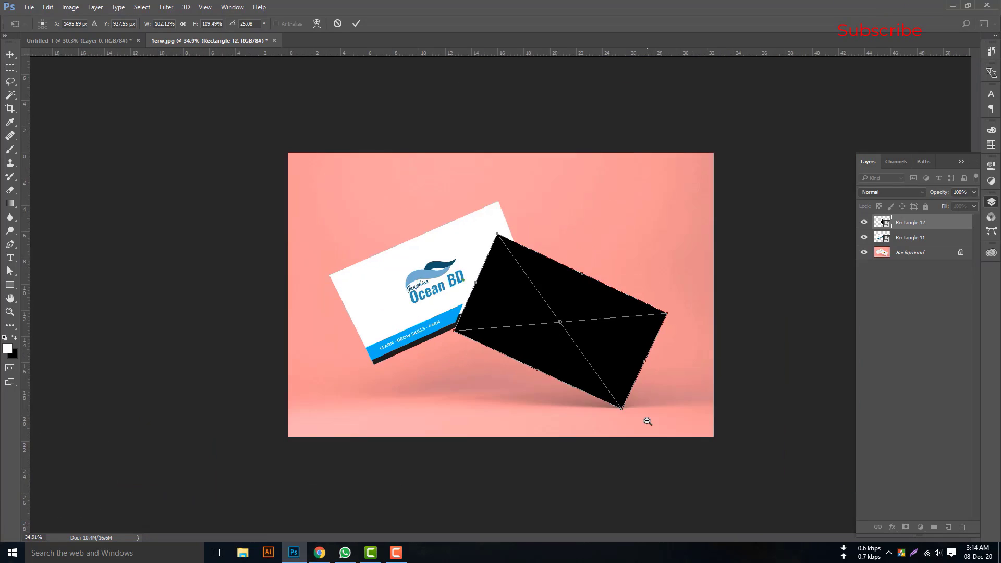
{"action": "scroll", "coordinate": [531, 347], "scroll_direction": "up", "scroll_amount": 3}
{"action": "scroll", "coordinate": [533, 346], "scroll_direction": "down", "scroll_amount": 1}
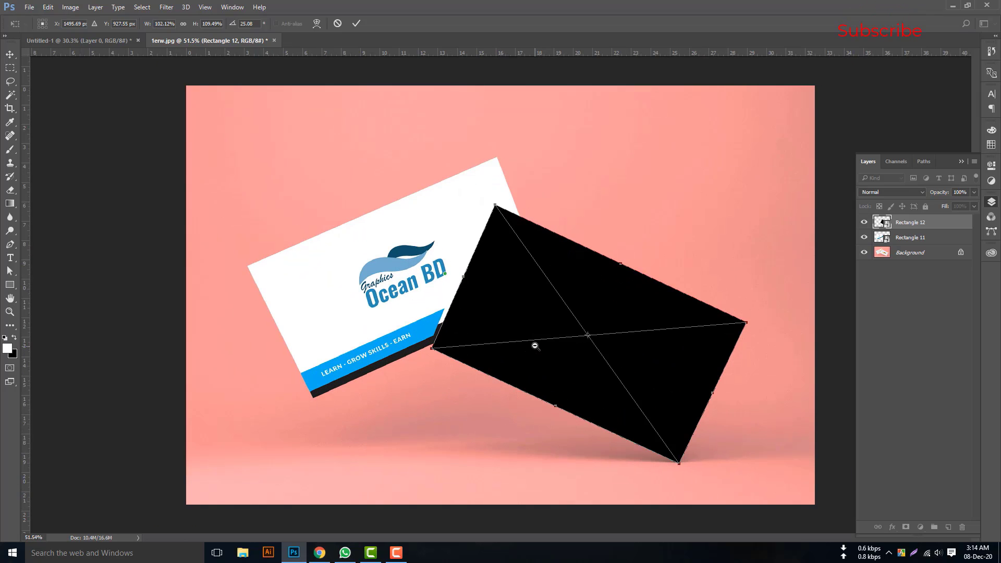
{"action": "left_click", "coordinate": [356, 24]}
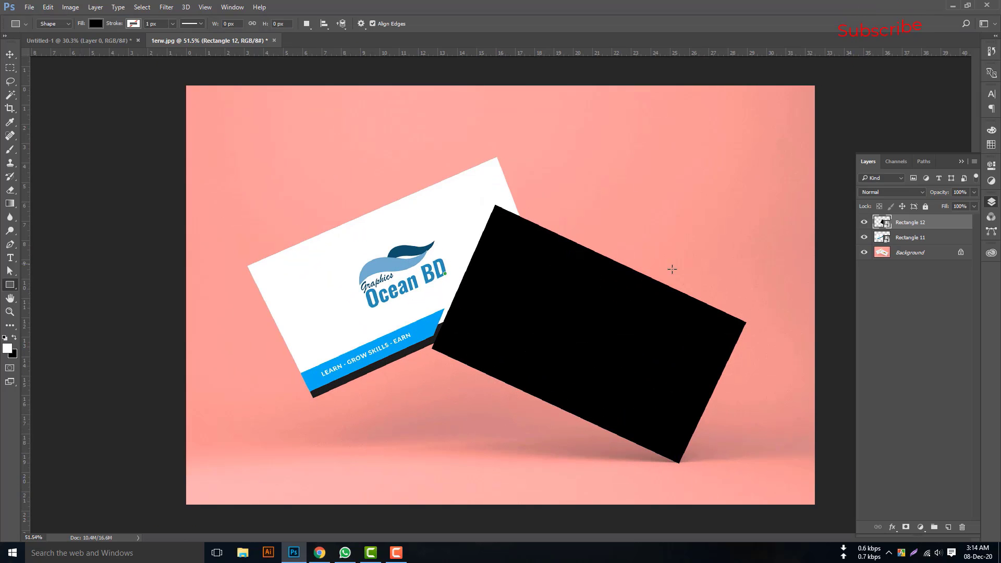
{"action": "left_click", "coordinate": [10, 54]}
{"action": "scroll", "coordinate": [541, 275], "scroll_direction": "down", "scroll_amount": 3}
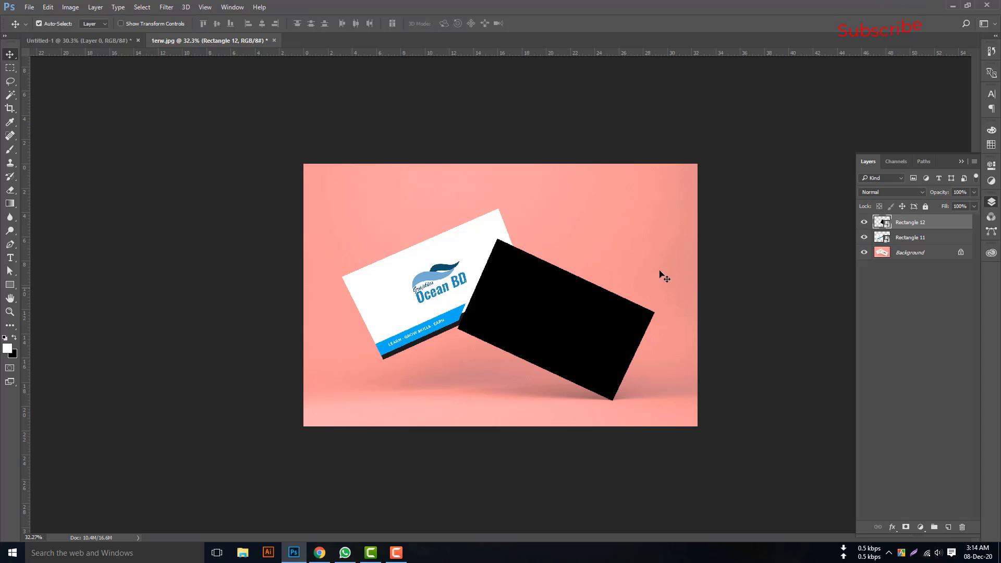
Open the Rectangle 12 smart object's contents and place the 1.png design in it as an embedded file
{"action": "double_click", "coordinate": [882, 223]}
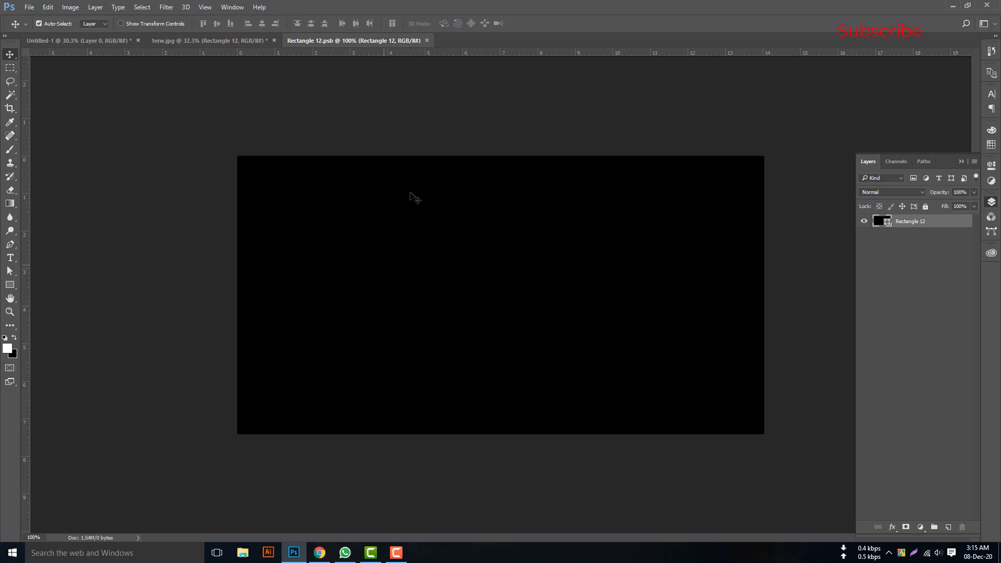
{"action": "left_click", "coordinate": [29, 8]}
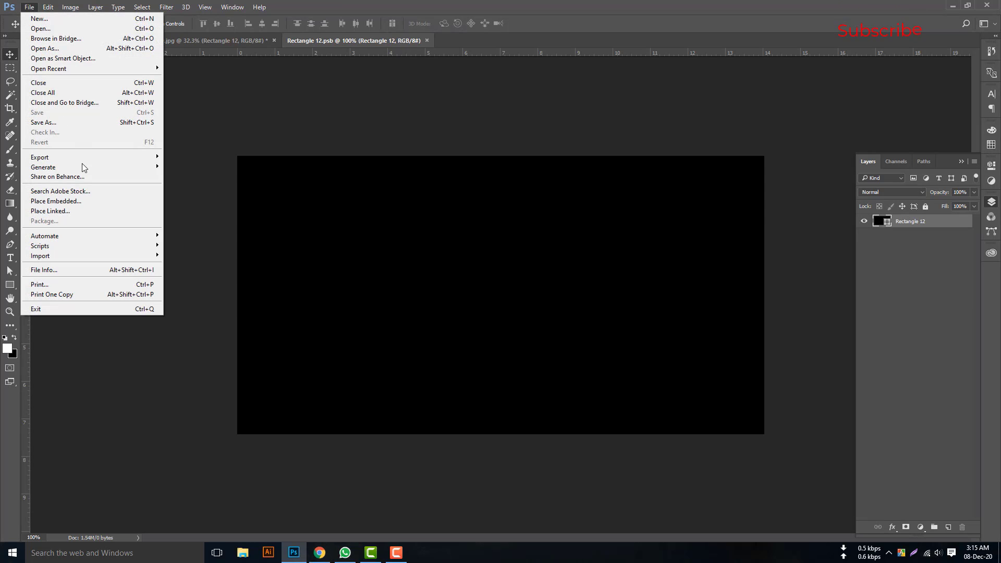
{"action": "left_click", "coordinate": [80, 205]}
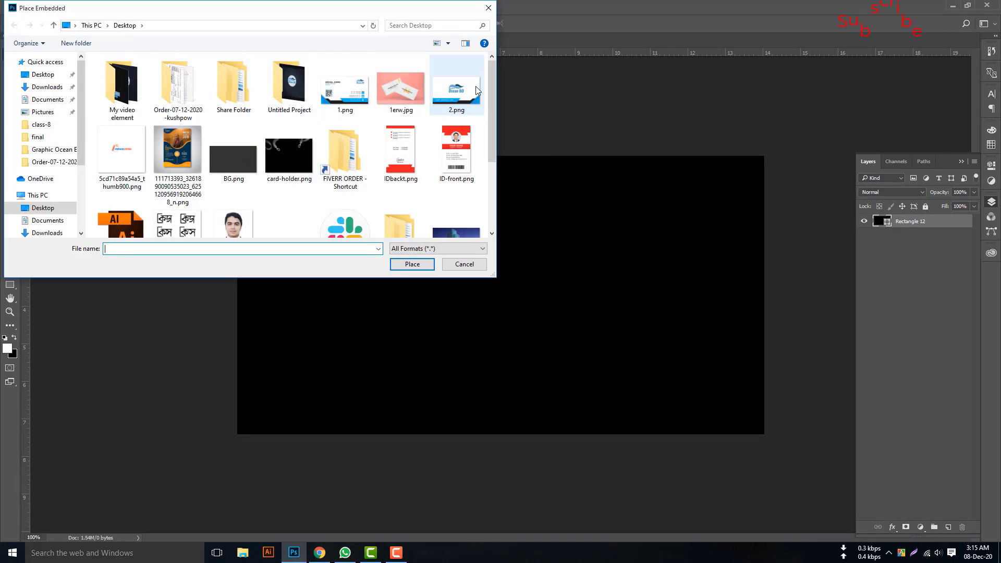
{"action": "double_click", "coordinate": [351, 94]}
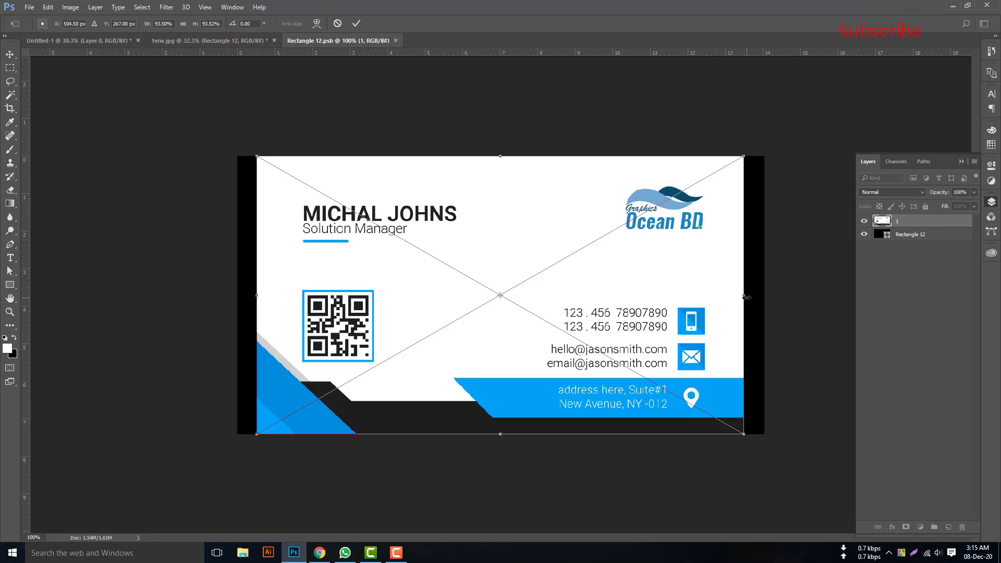
Stretch the placed design to about 102% width and 95% height to cover the canvas, and save and close the smart object
{"action": "left_click_drag", "start_coordinate": [748, 298], "coordinate": [765, 299]}
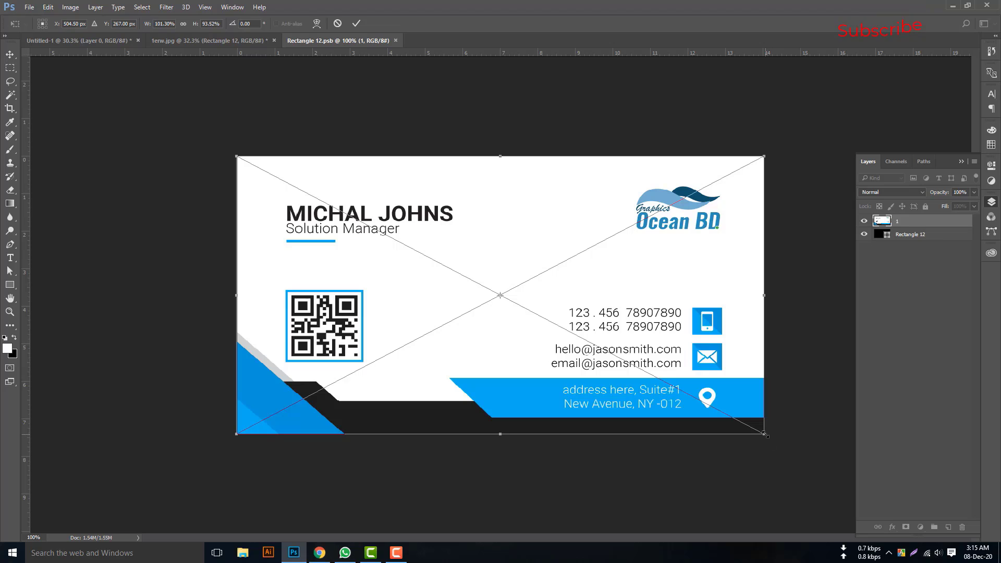
{"action": "left_click_drag", "start_coordinate": [765, 434], "coordinate": [769, 436]}
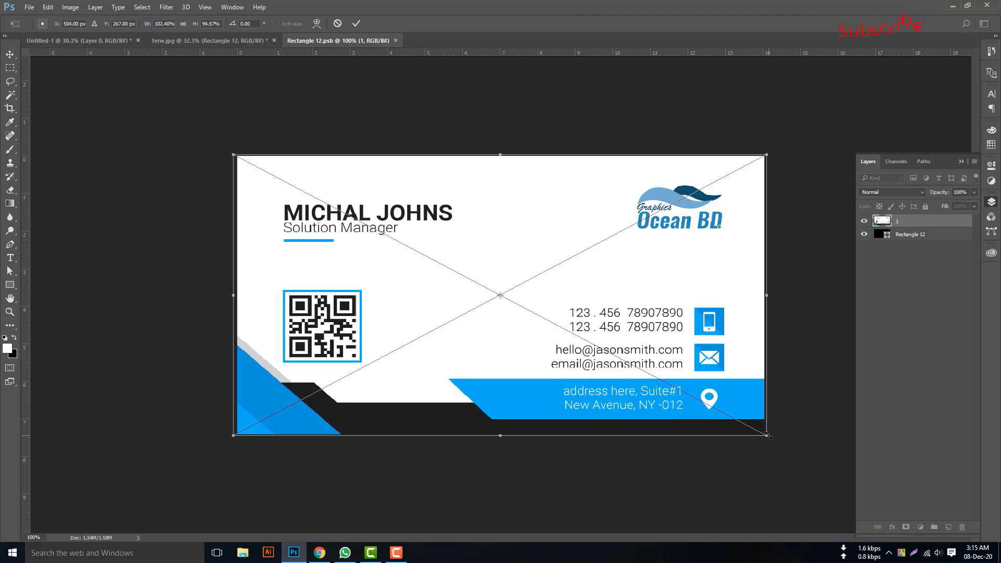
{"action": "left_click", "coordinate": [357, 24]}
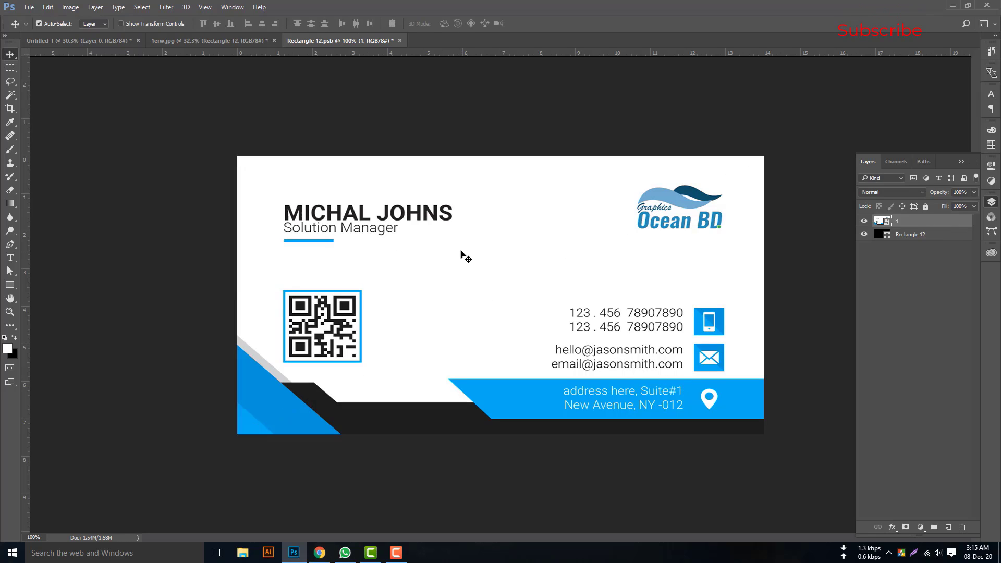
{"action": "key", "text": "ctrl+s"}
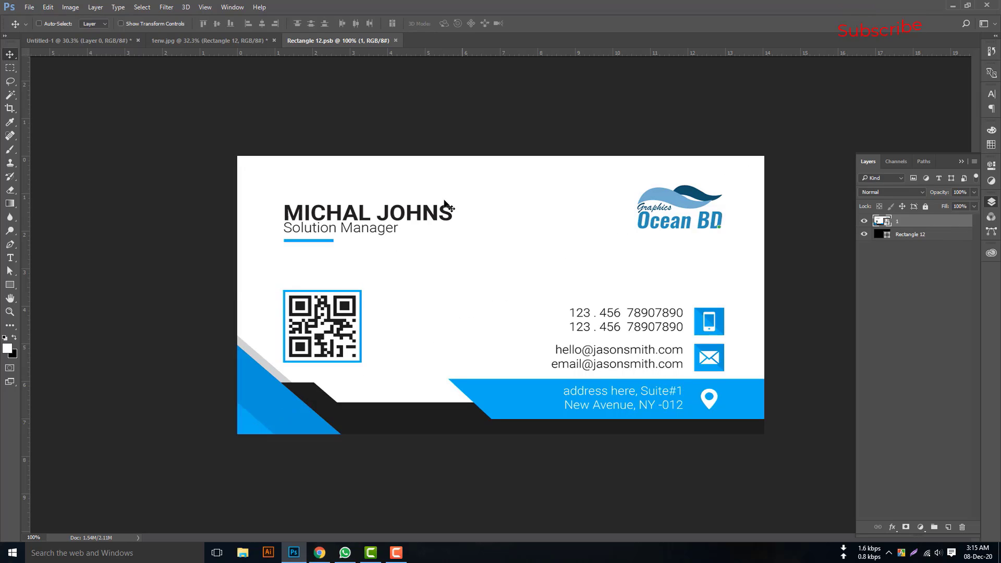
{"action": "left_click", "coordinate": [395, 41]}
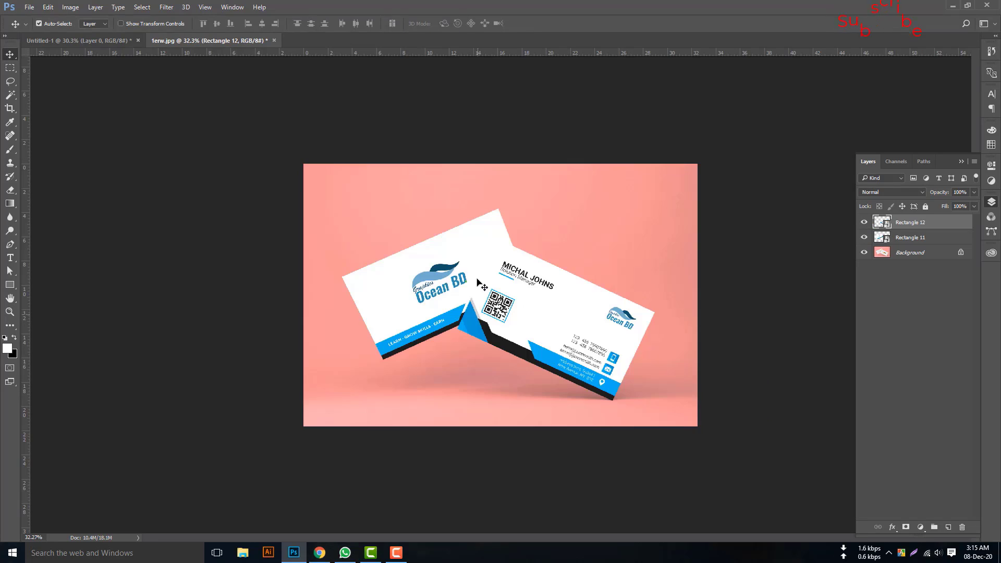
Examine how both card designs fit the cards in the pink mockup image, up close and as a whole
{"action": "left_click_drag", "start_coordinate": [490, 327], "coordinate": [519, 328]}
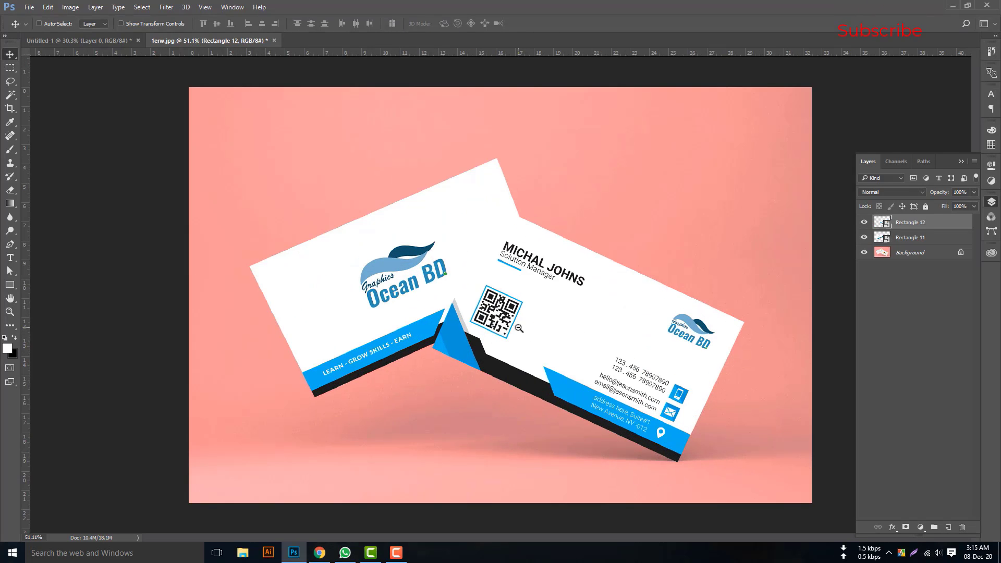
{"action": "left_click_drag", "start_coordinate": [441, 290], "coordinate": [501, 305]}
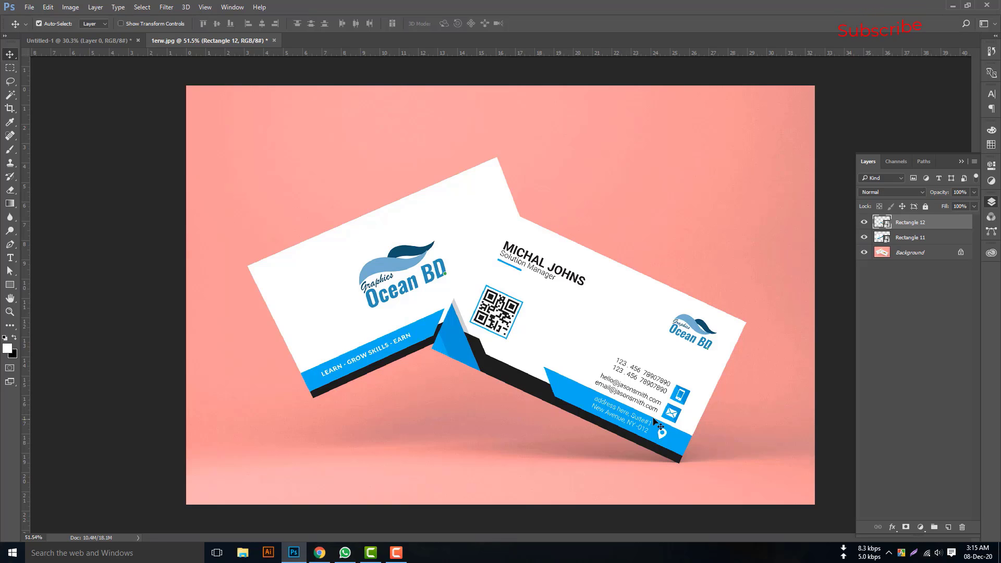
{"action": "mouse_move", "coordinate": [601, 394]}
{"action": "left_mouse_down"}
{"action": "mouse_move", "coordinate": [561, 395]}
{"action": "mouse_move", "coordinate": [592, 394]}
{"action": "left_mouse_up"}
{"action": "scroll", "coordinate": [602, 394], "scroll_direction": "up", "scroll_amount": 3}
{"action": "scroll", "coordinate": [603, 393], "scroll_direction": "down", "scroll_amount": 4}
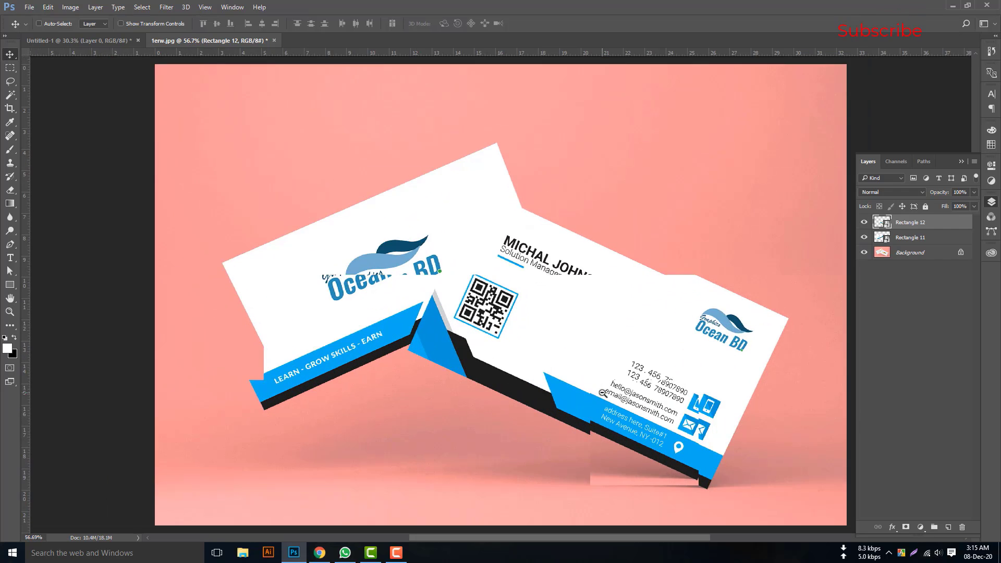
{"action": "scroll", "coordinate": [602, 393], "scroll_direction": "down", "scroll_amount": 1}
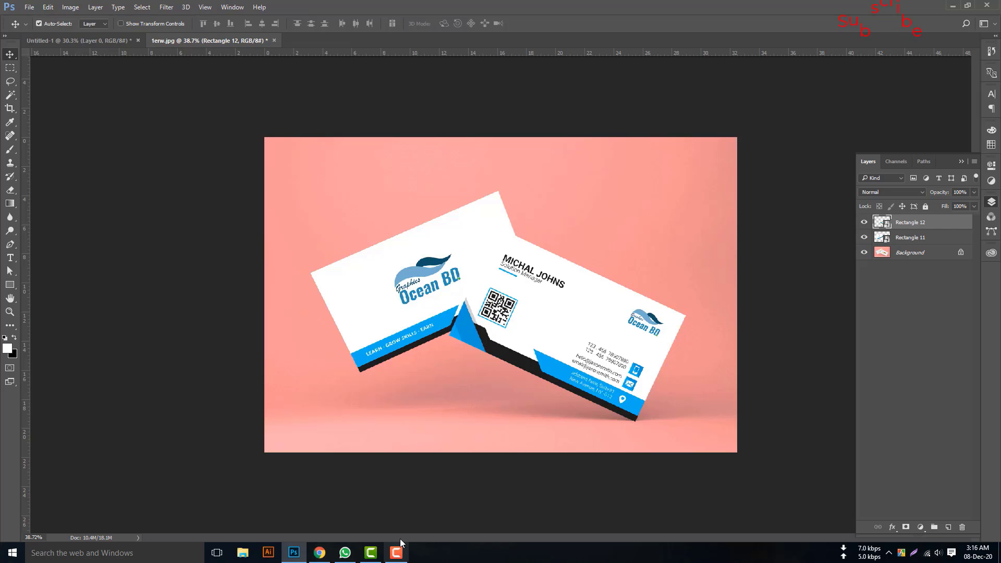
Switch to the desktop and open ID-front.png in Photos to view the ID card design
{"action": "left_click", "coordinate": [960, 6]}
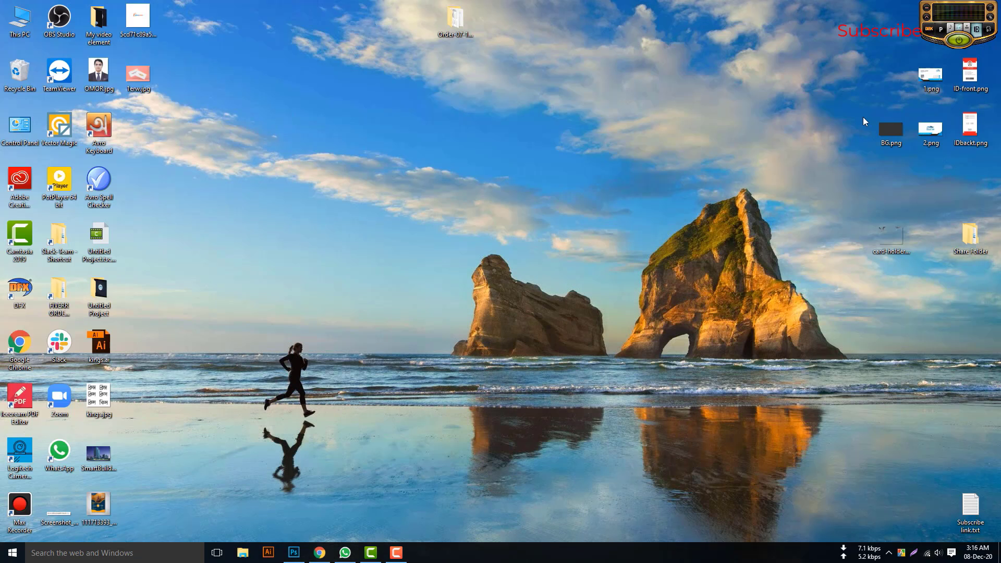
{"action": "left_click", "coordinate": [976, 85]}
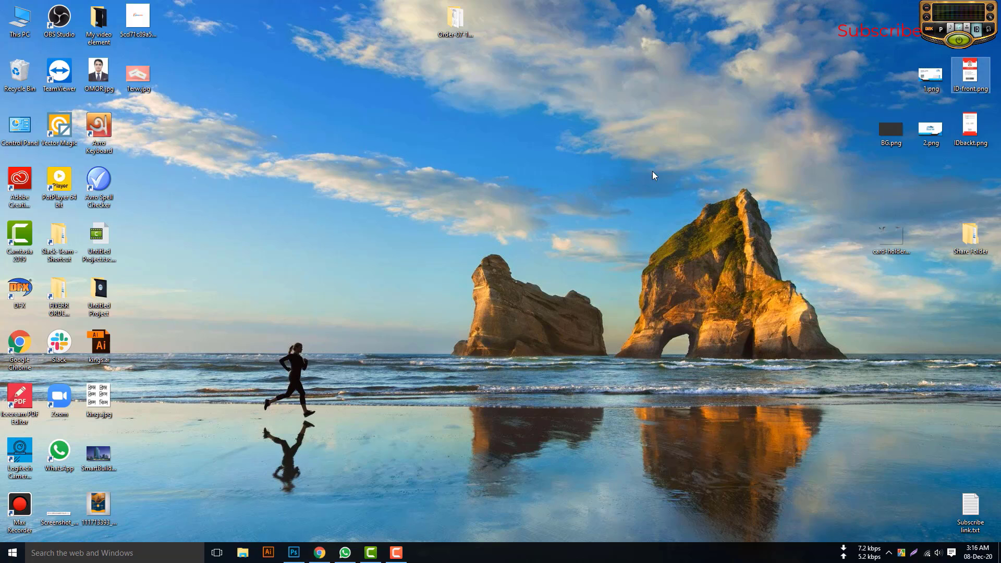
{"action": "double_click", "coordinate": [974, 68]}
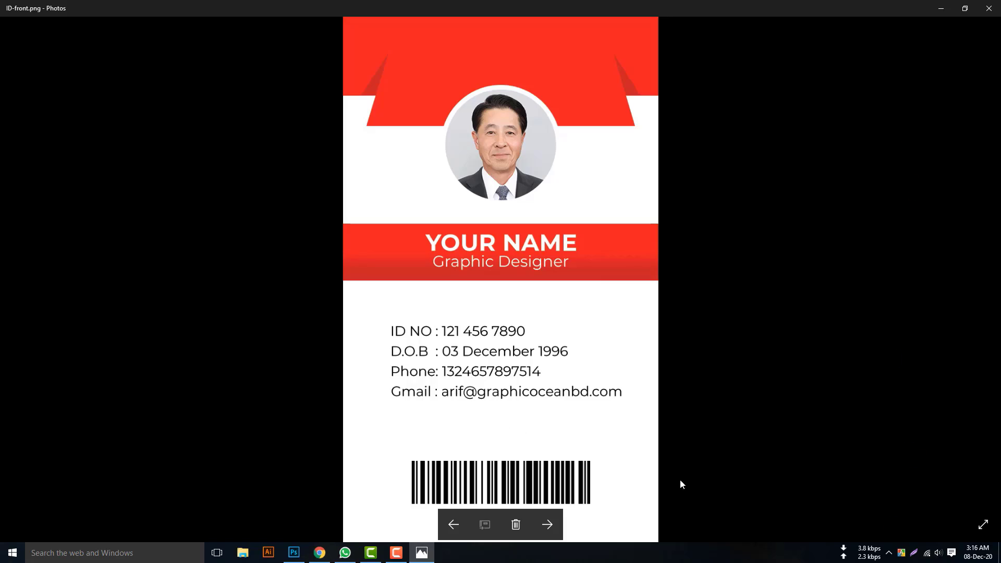
{"action": "left_click", "coordinate": [397, 552]}
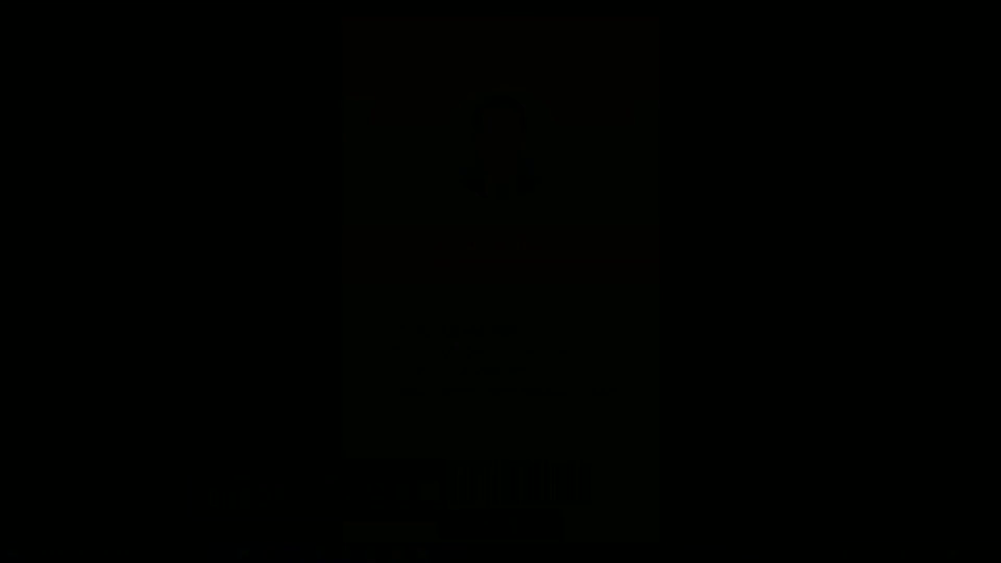